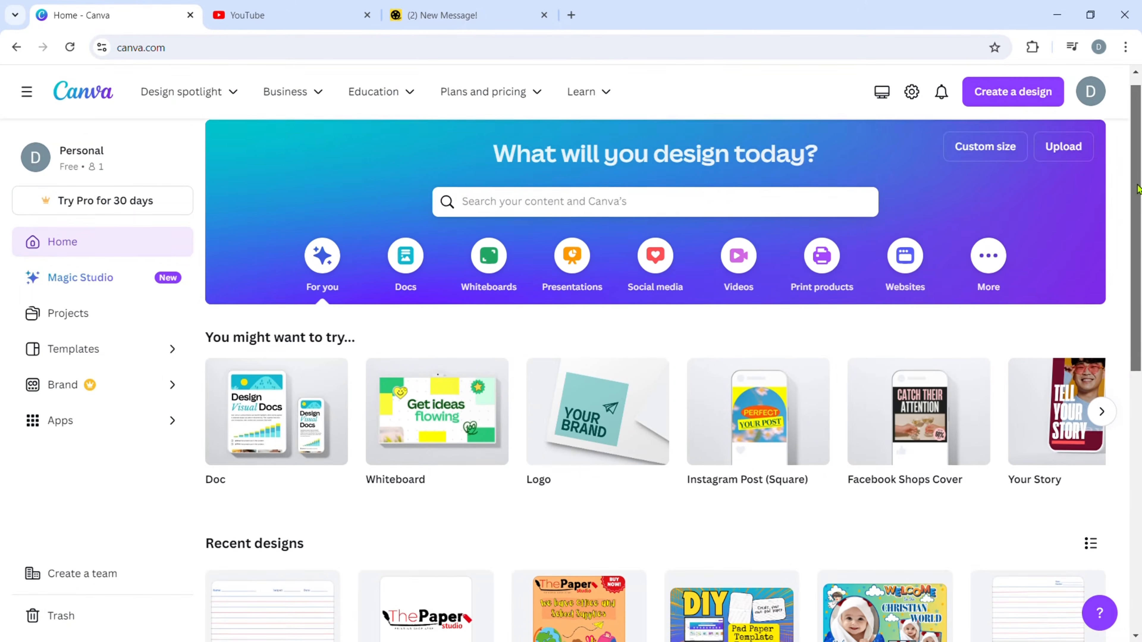
- Open the Grade 1 Pad Paper design and nudge page 1's Name, Subject and Date line down, closer to the first ruled line
scroll(446, 421, "down", 2)
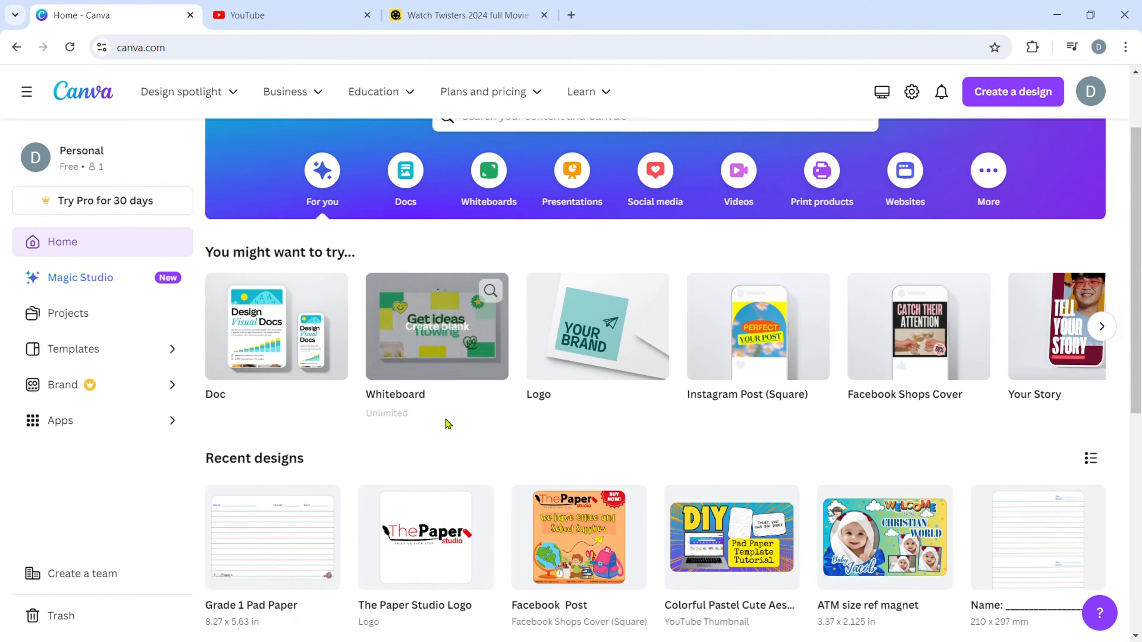
left_click(279, 546)
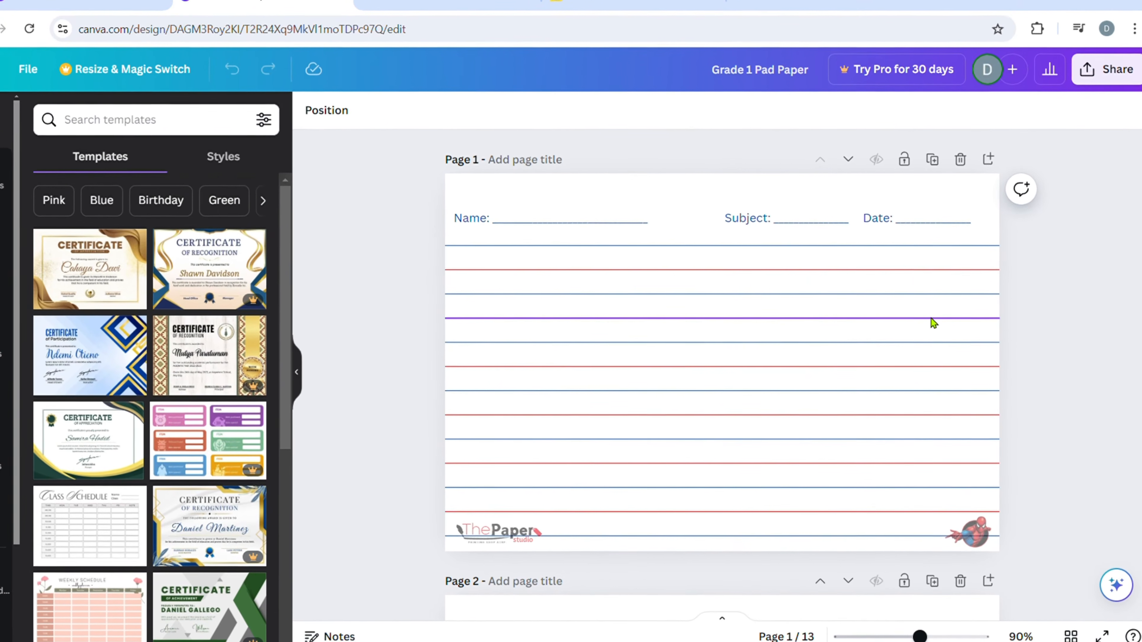
left_click(809, 208)
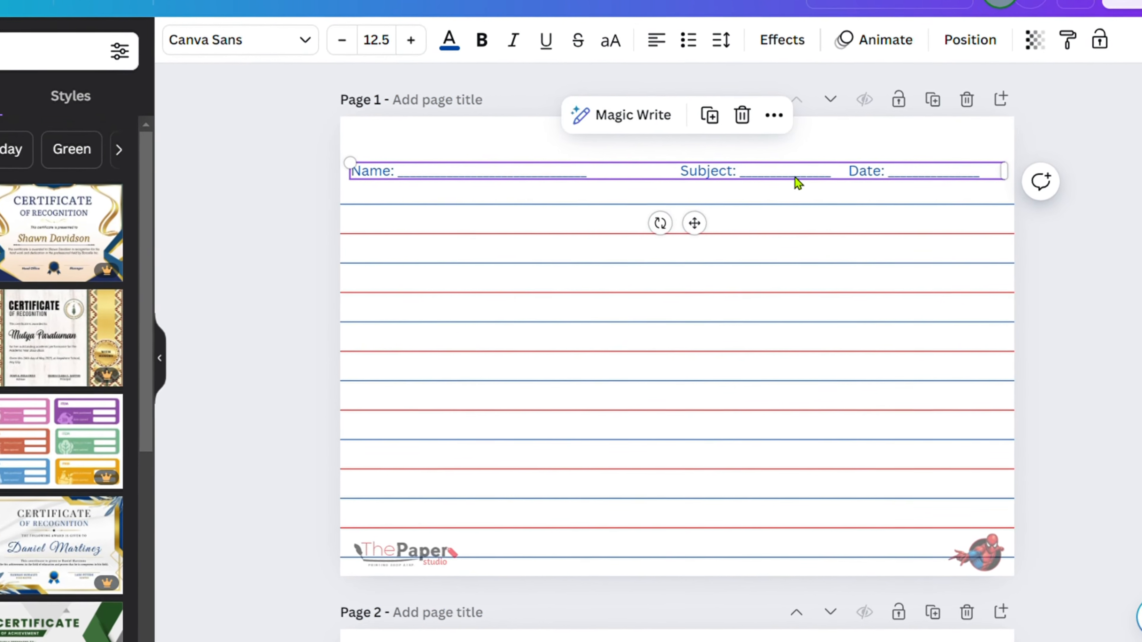
key("shift+Down")
key("shift+Down")
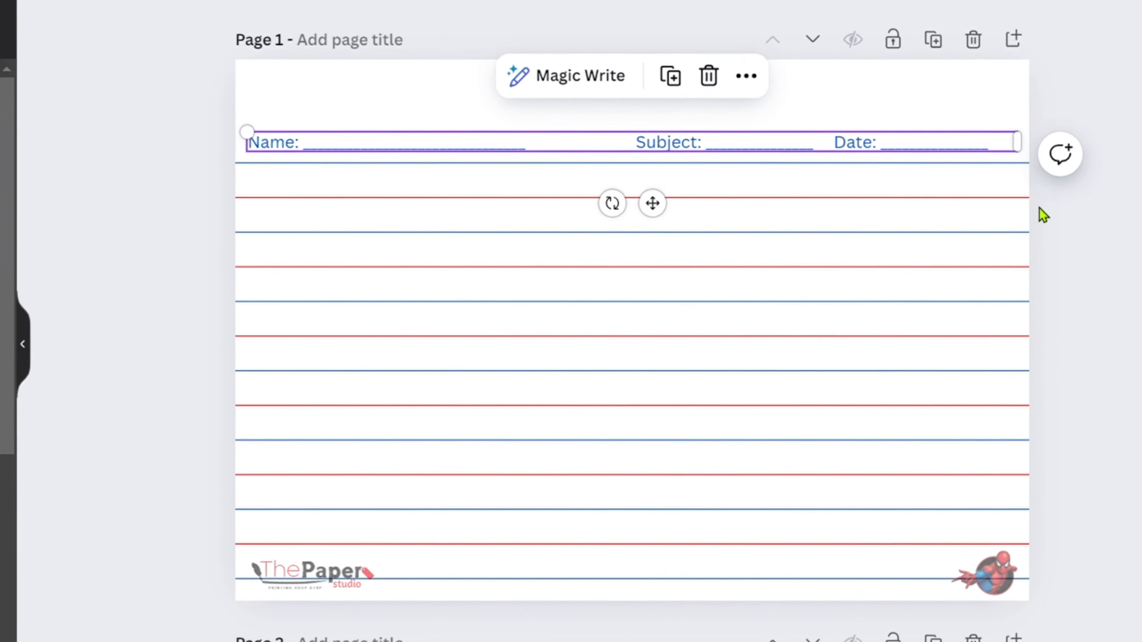
left_click(1036, 215)
- Move the Paper Studio logo on page 1 up slightly and make the Spider-Man image at the page's lower corner a little larger
left_click(302, 578)
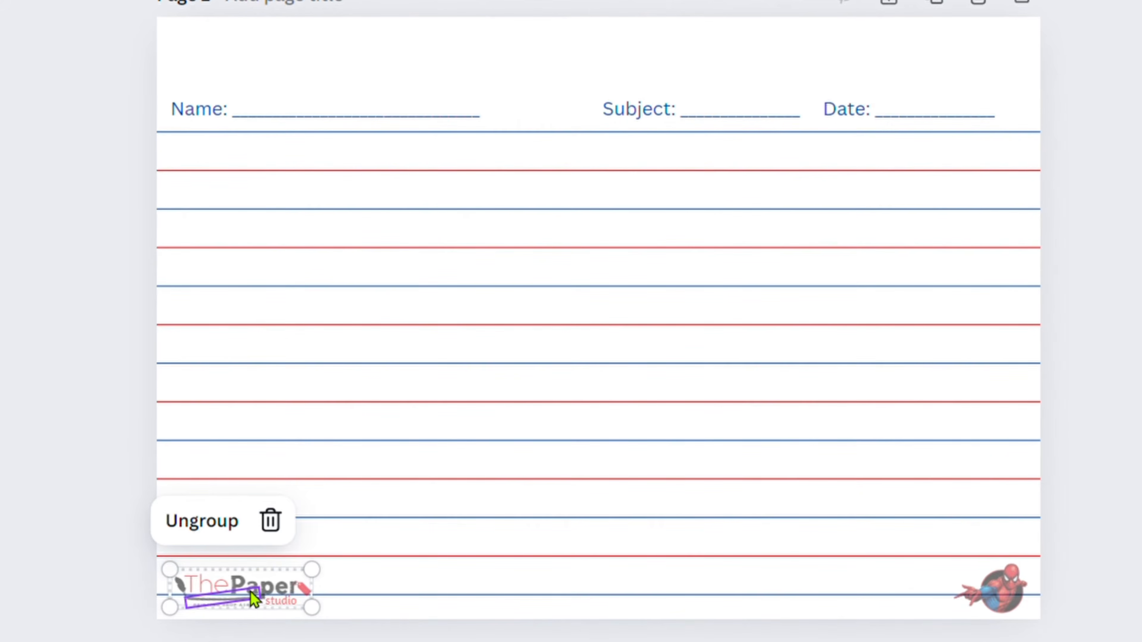
left_click_drag(254, 598, 229, 603)
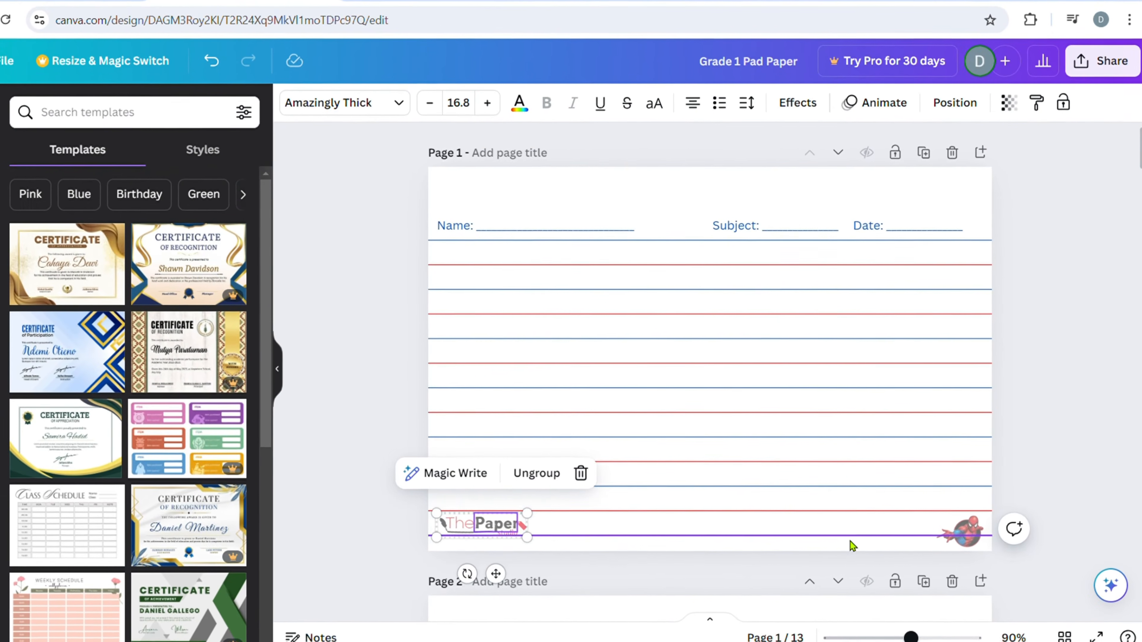
left_click(952, 542)
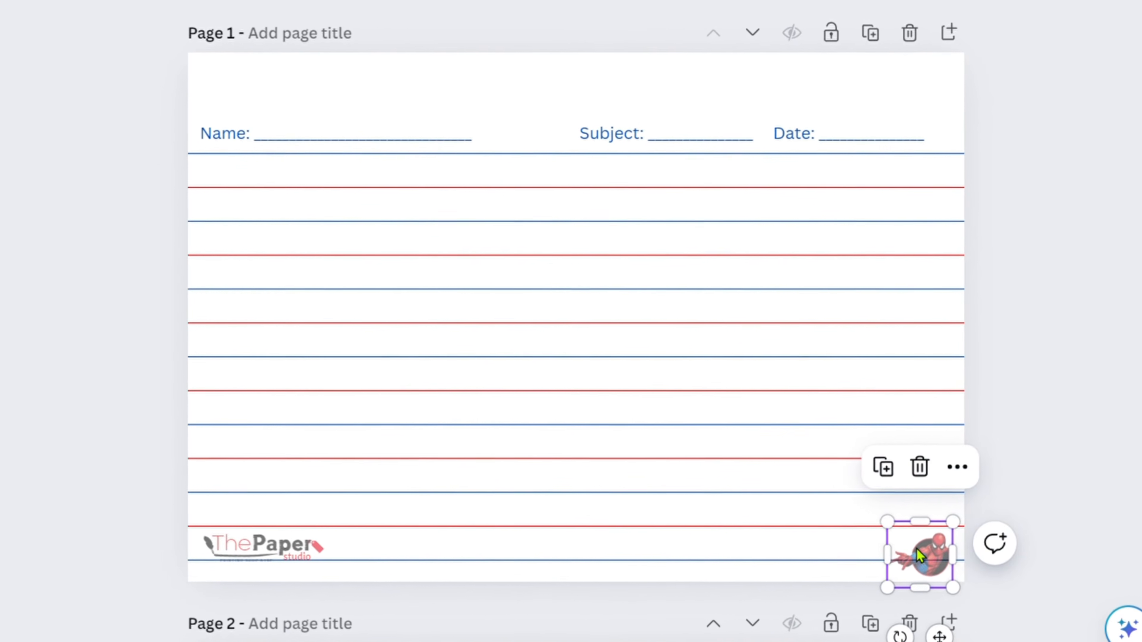
left_click_drag(883, 522, 830, 470)
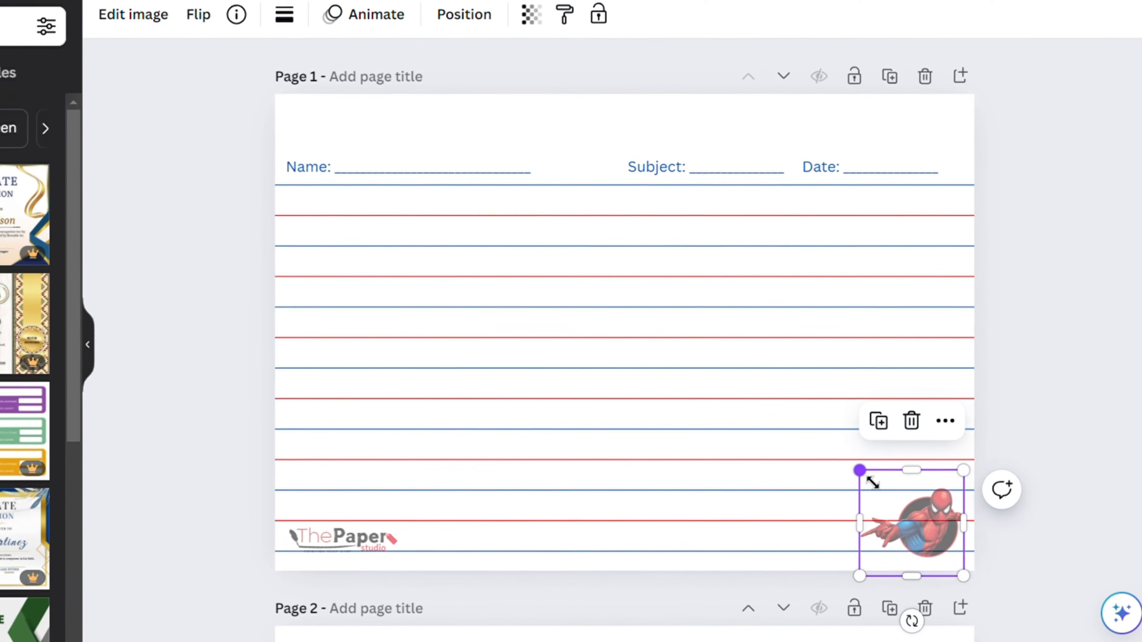
left_click_drag(872, 483, 892, 500)
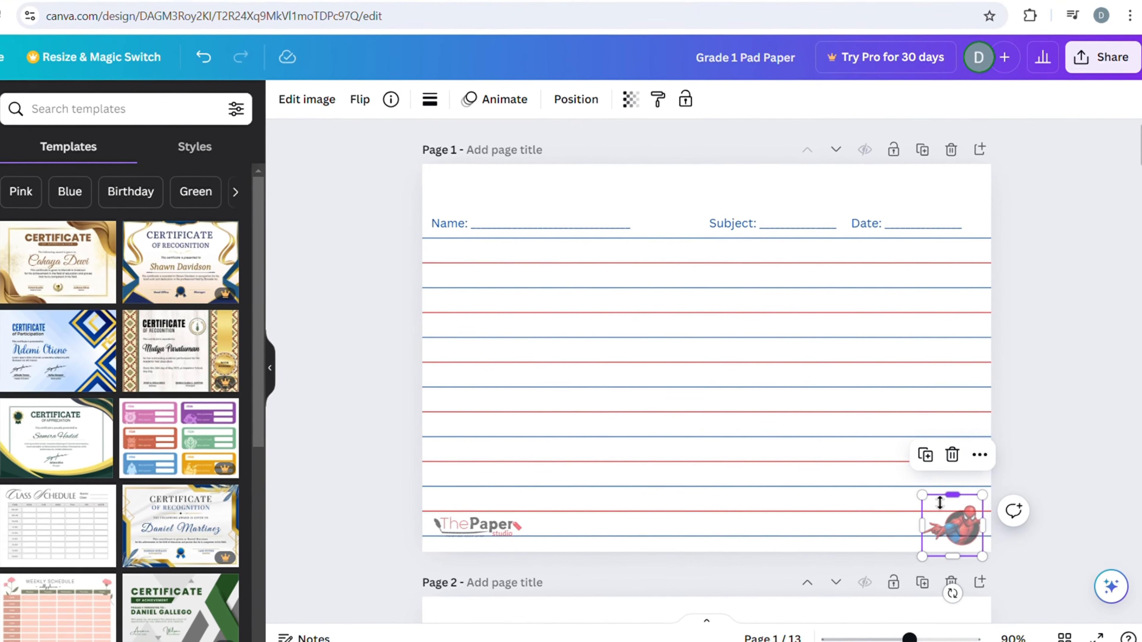
left_click(1139, 155)
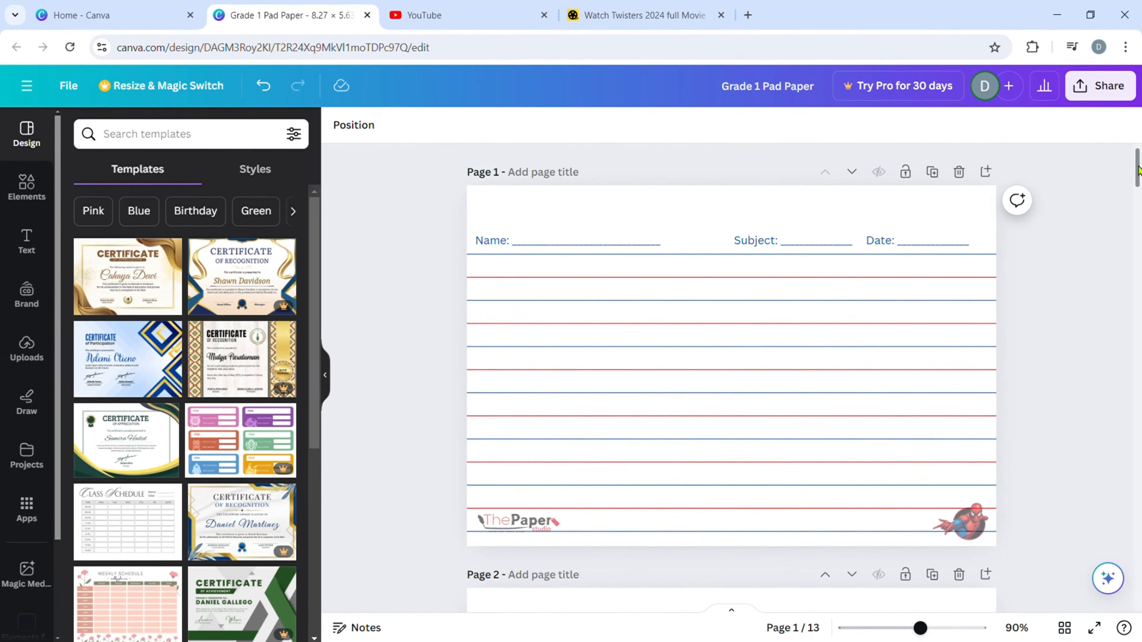
- Try to delete the Subject field from page 2's header line, undoing the deletion
left_click_drag(1138, 166, 1138, 199)
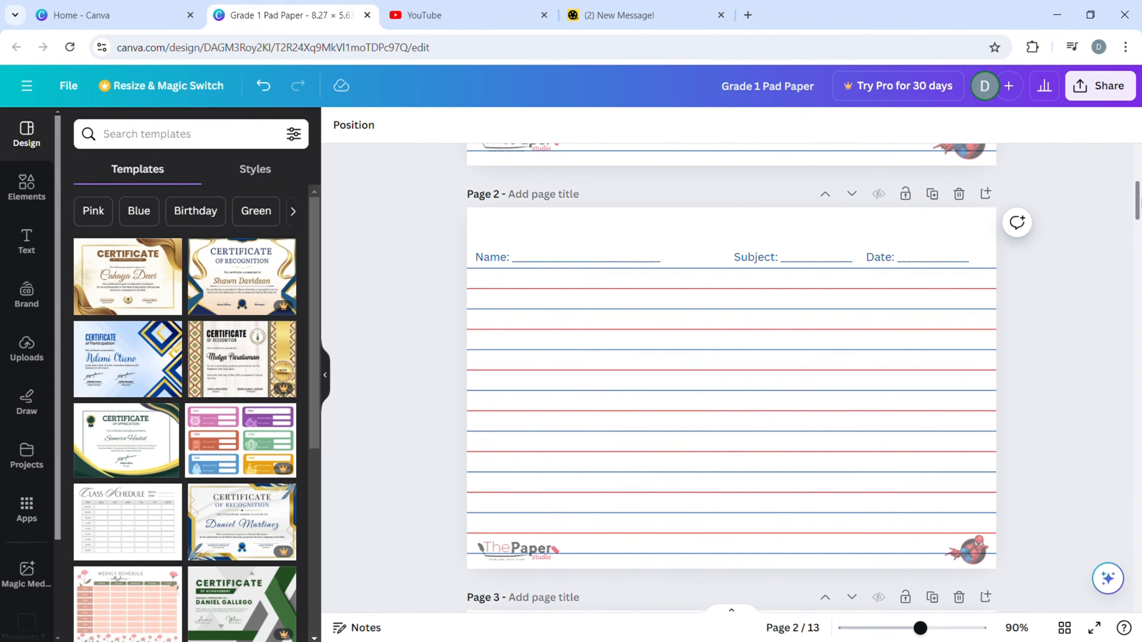
left_click_drag(570, 279, 578, 311)
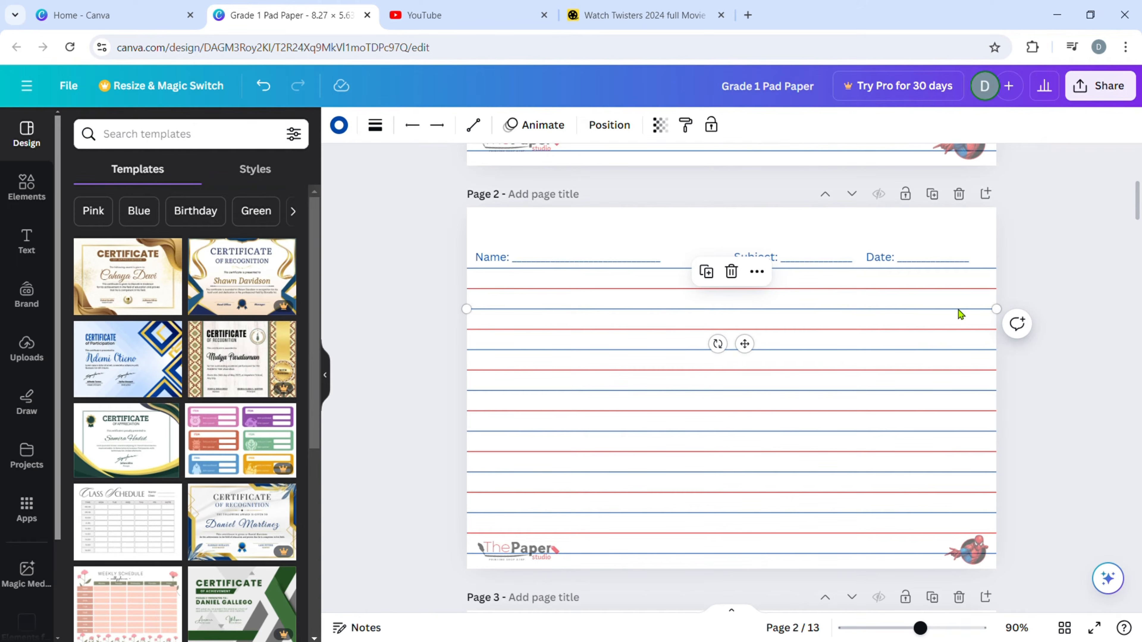
left_click(920, 266)
left_click(837, 256)
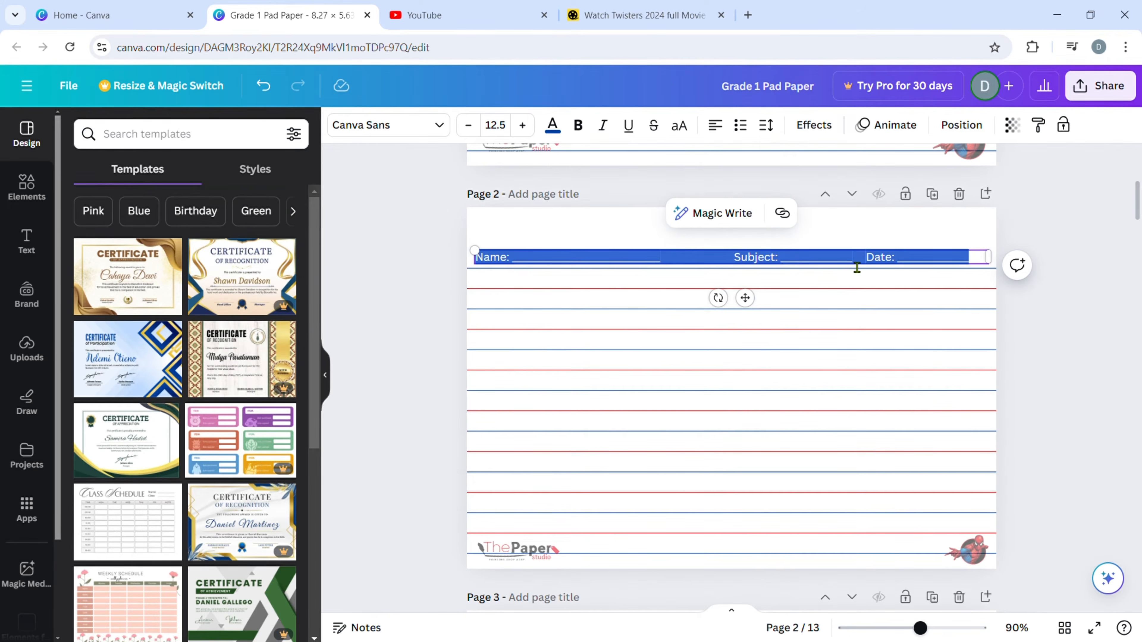
left_click(857, 267)
left_click_drag(855, 257, 707, 249)
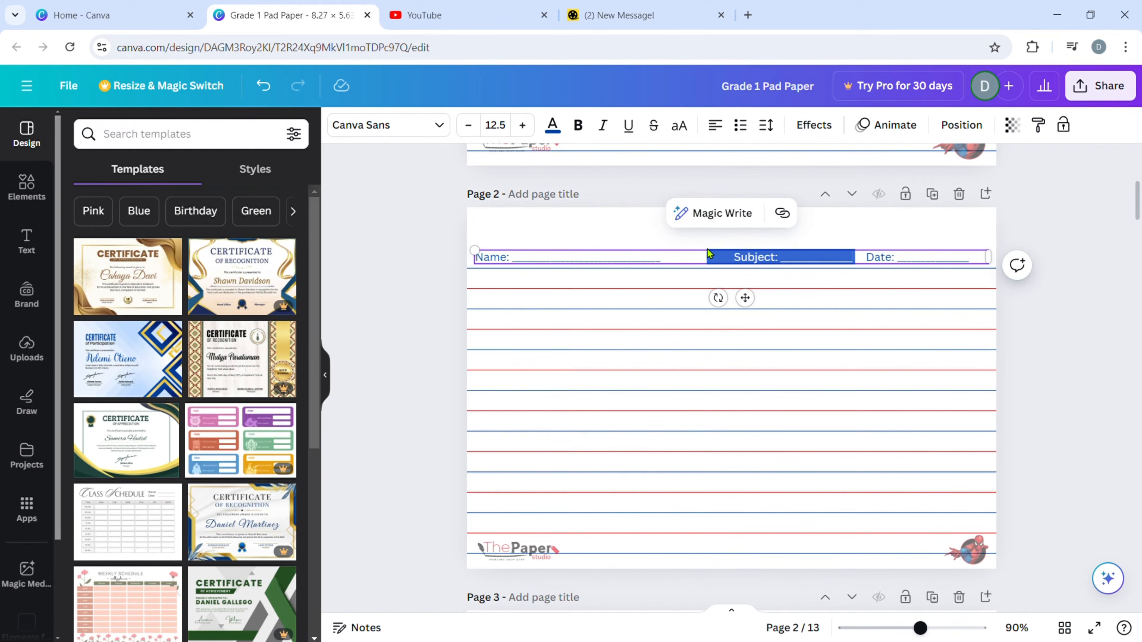
key("BackSpace")
key("ctrl+z")
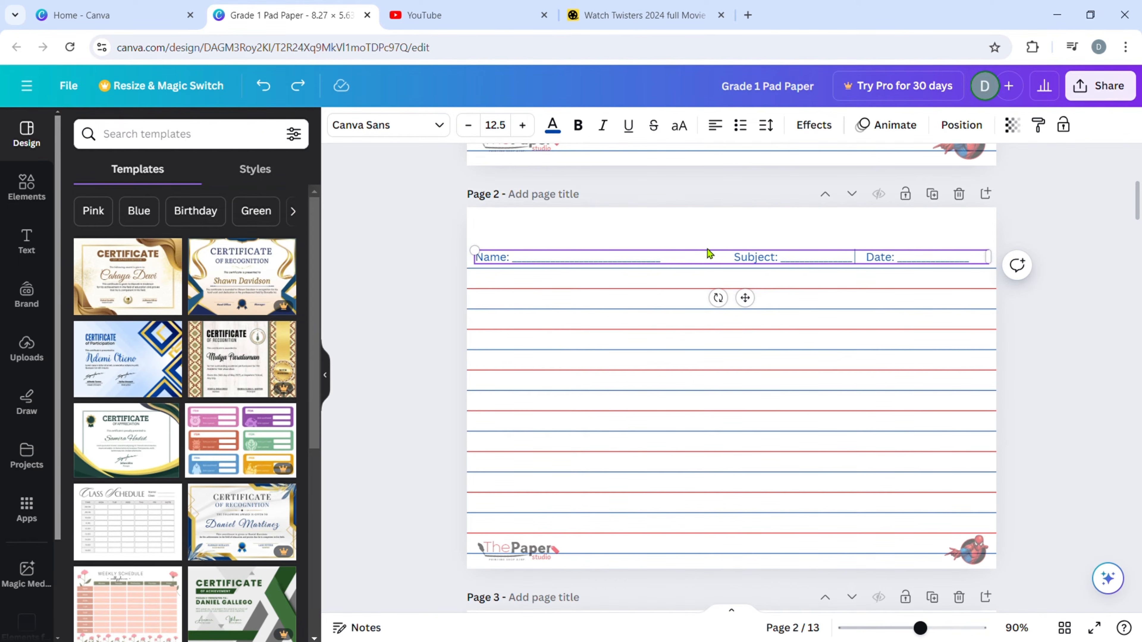
left_click(1090, 300)
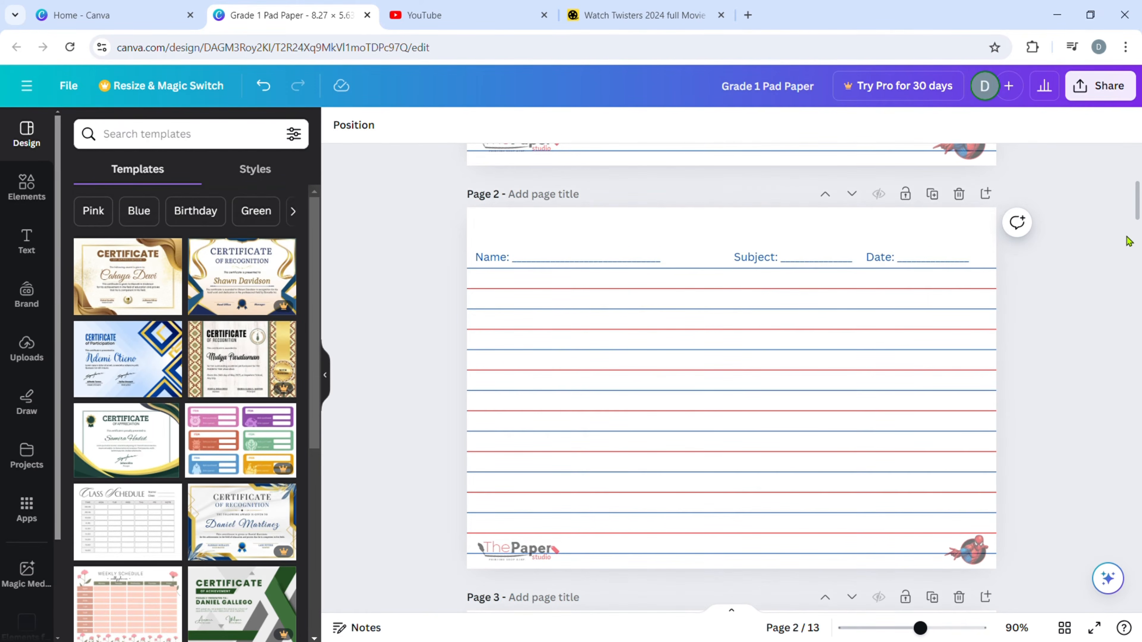
- Shrink the Paper Studio logo slightly on the Spider-Man cover on page 4
scroll(1138, 198, "down", 10)
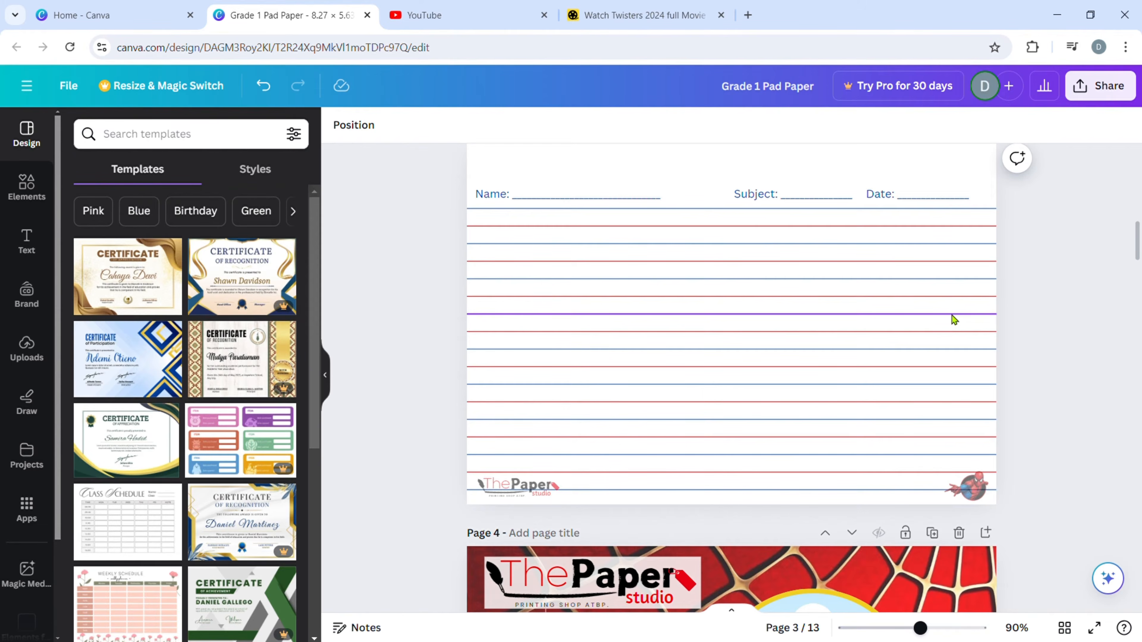
left_click(965, 319)
scroll(1137, 254, "down", 7)
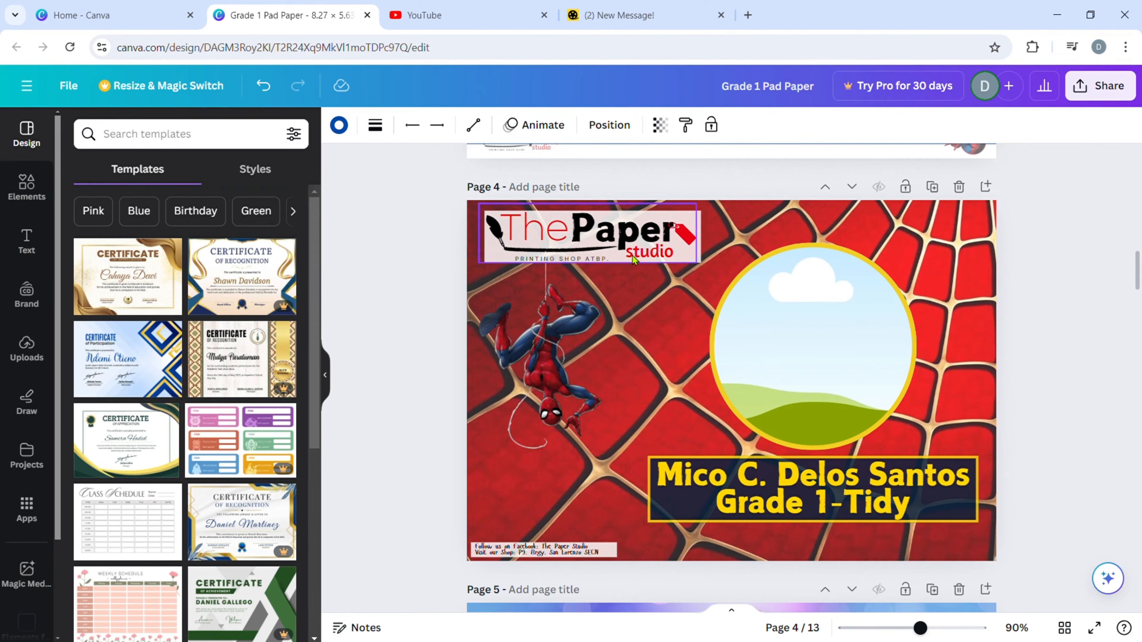
left_click(678, 254)
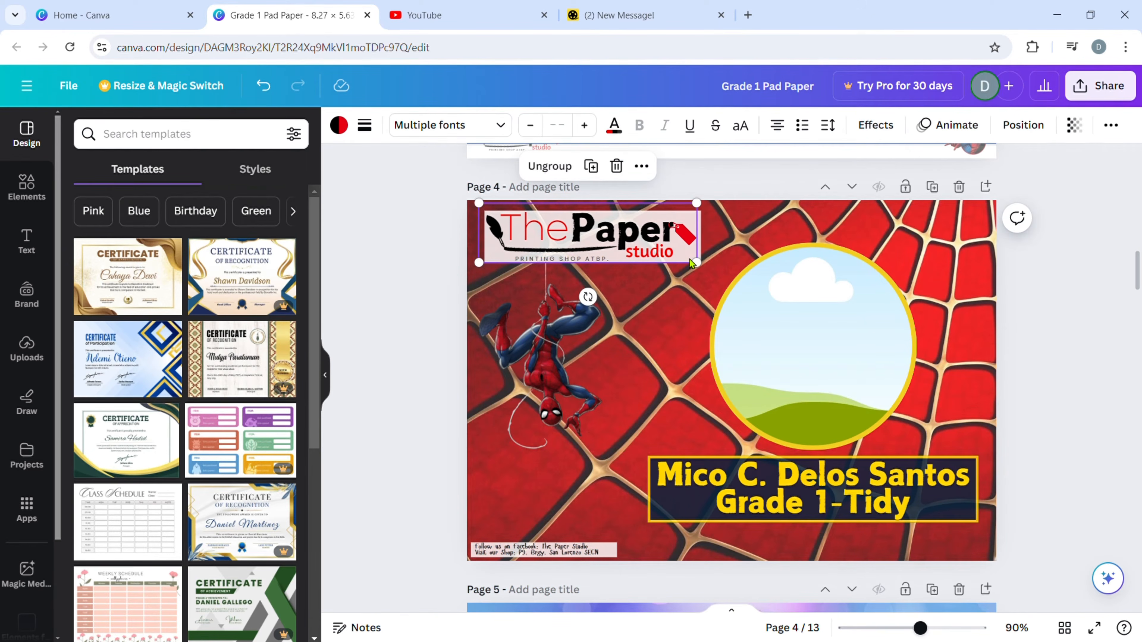
mouse_move(705, 271)
left_mouse_down()
mouse_move(715, 277)
mouse_move(699, 272)
left_mouse_up()
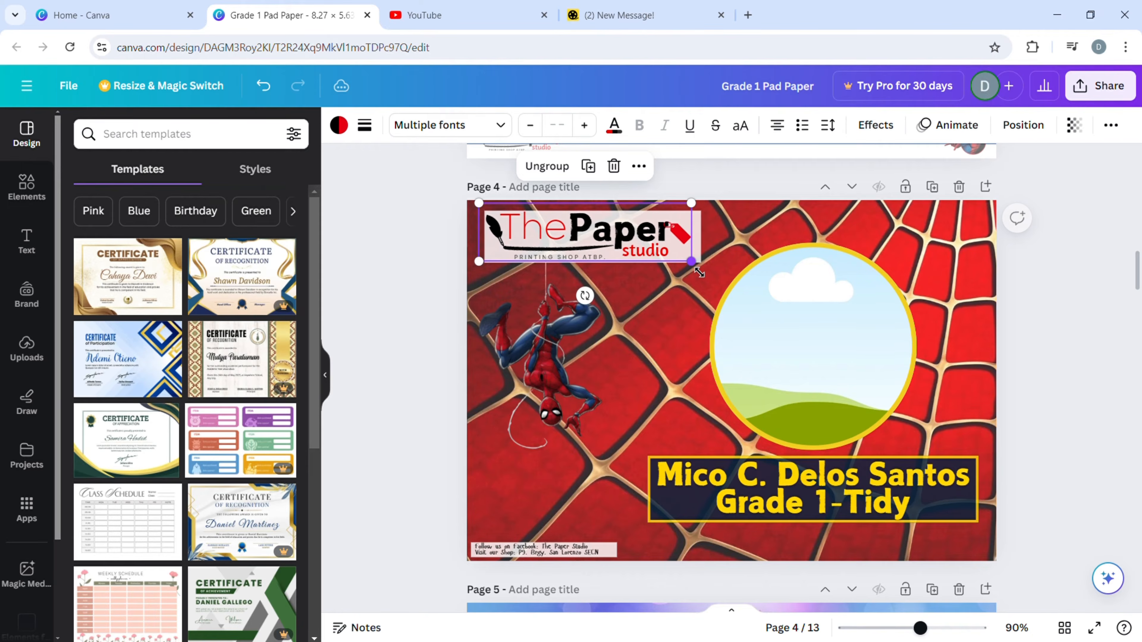
- Examine the page 4 cover's photo frame, Spider-Man image, name and grade text, and shop contact line
left_click(756, 282)
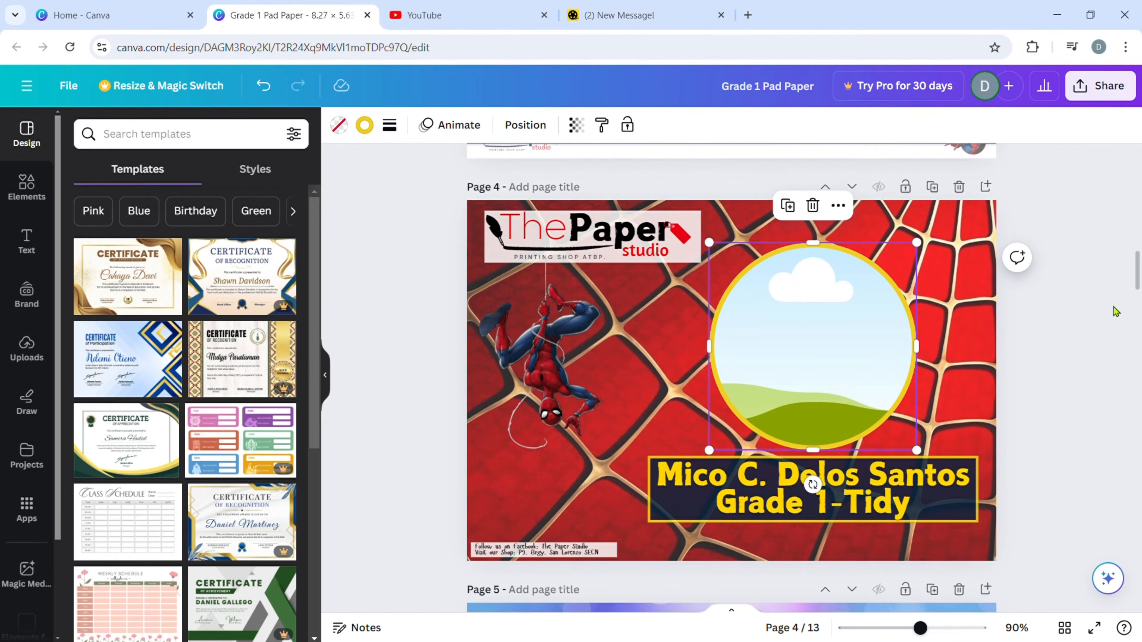
left_click_drag(1137, 280, 1137, 284)
left_click(547, 348)
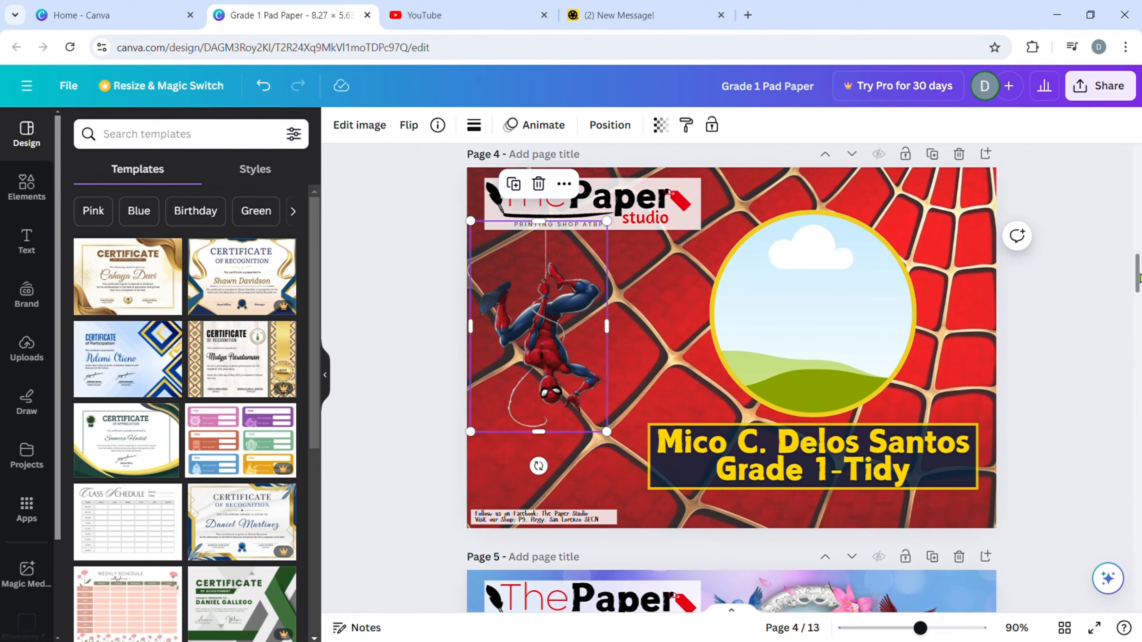
left_click(705, 469)
left_click(325, 373)
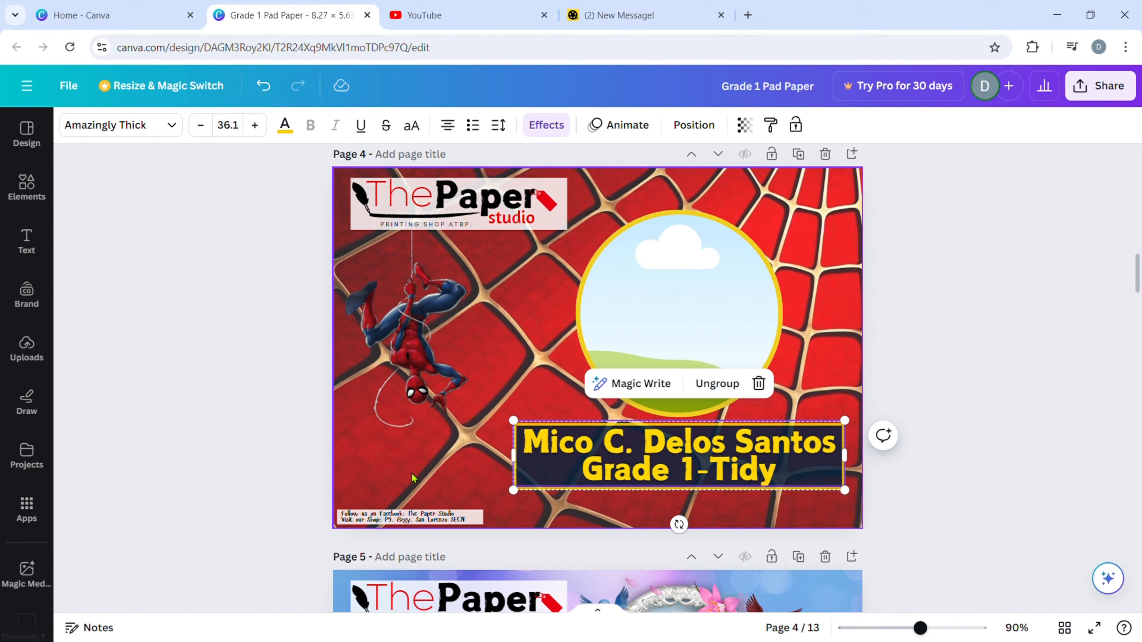
left_click(423, 374)
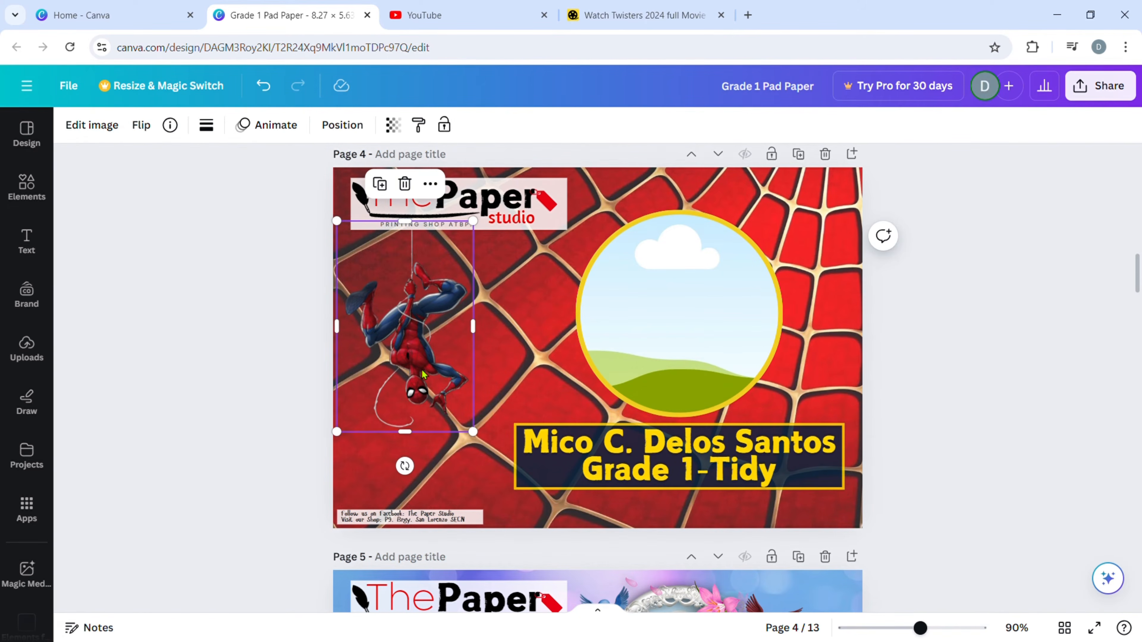
left_click_drag(422, 371, 424, 374)
left_click(464, 514)
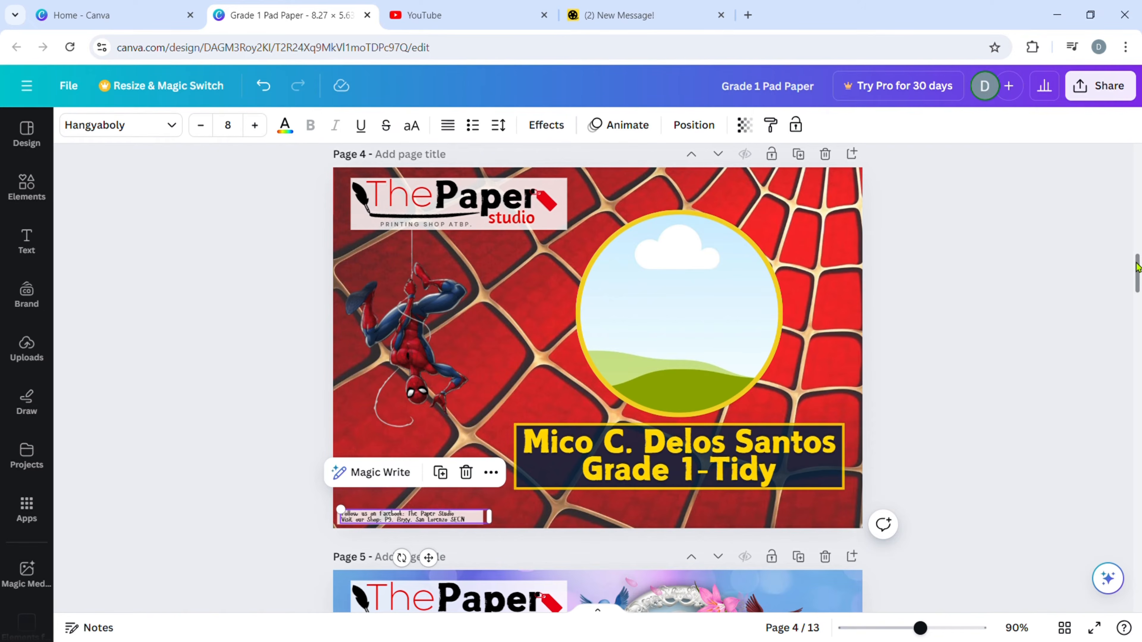
- Examine the page 5 princess cover's background, Paper Studio logo, floral photo frame, and name and grade text
left_click_drag(1138, 269, 1137, 299)
left_click(829, 286)
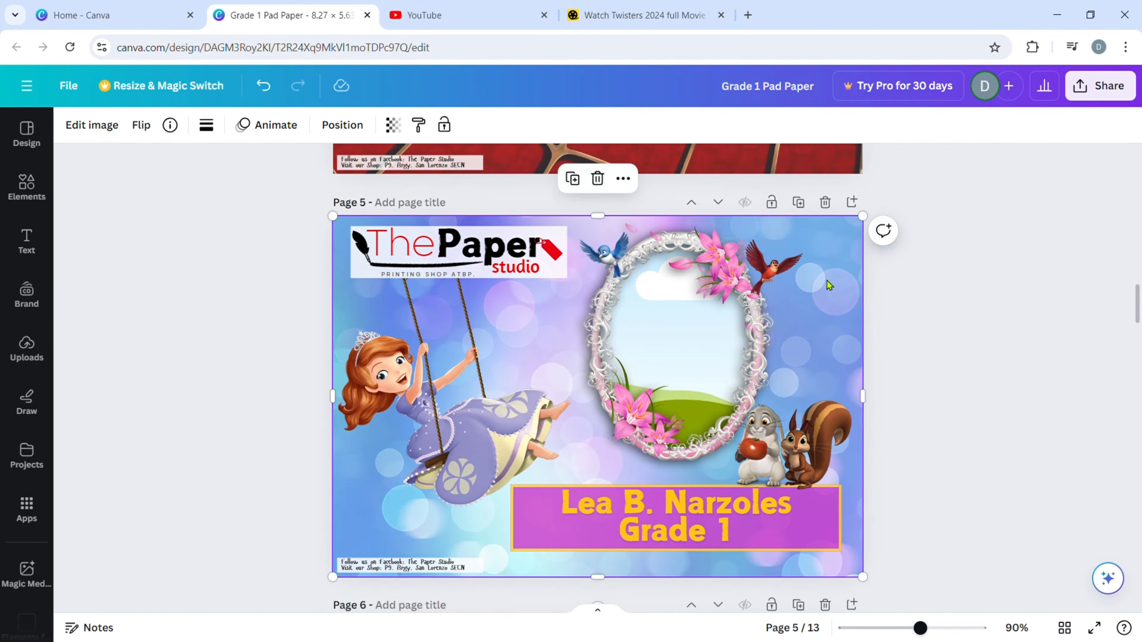
left_click(460, 264)
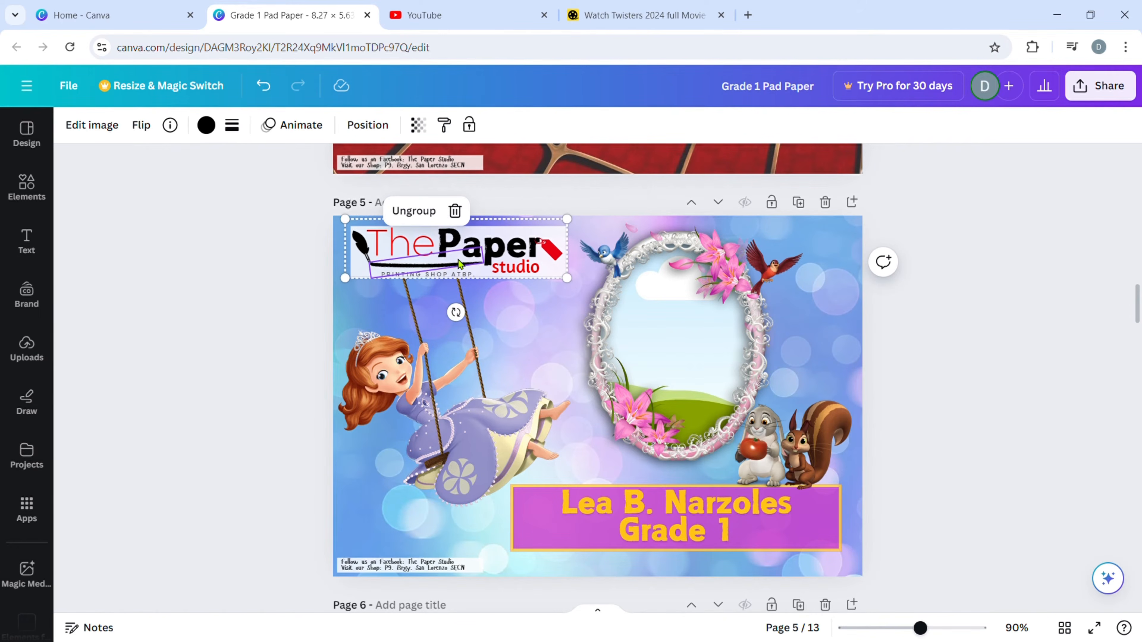
left_click(587, 233)
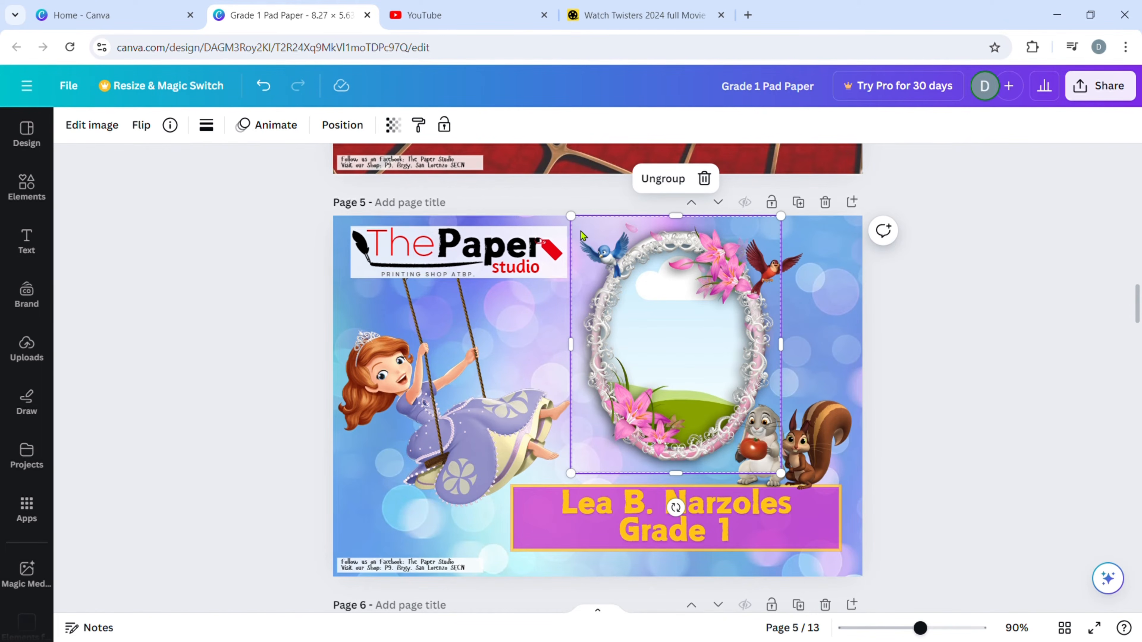
left_click(625, 516)
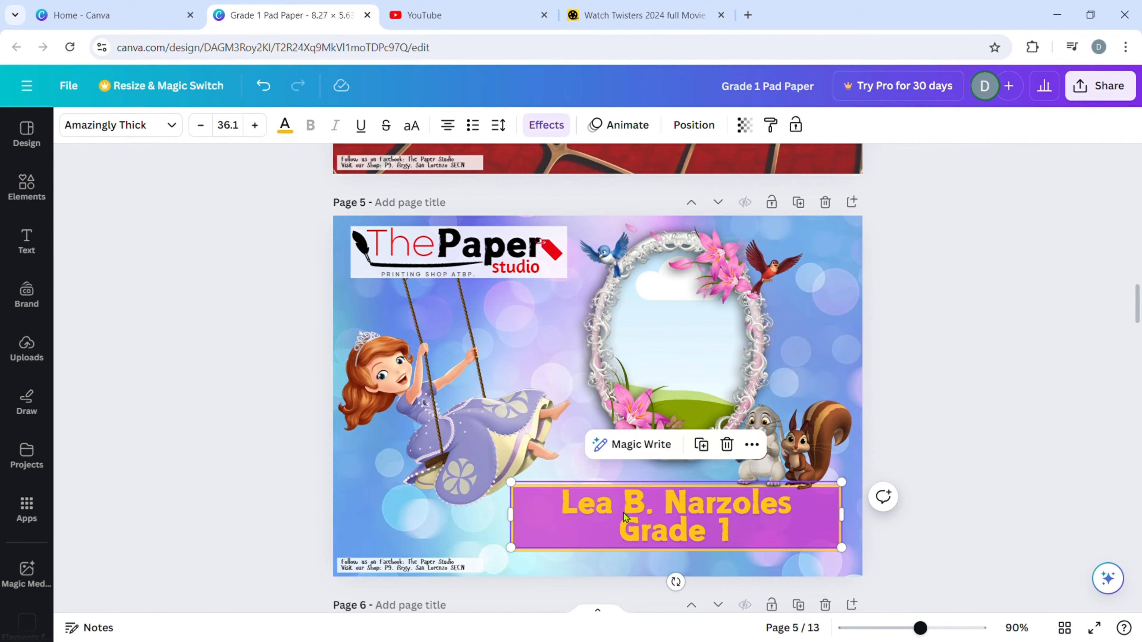
left_click(632, 521)
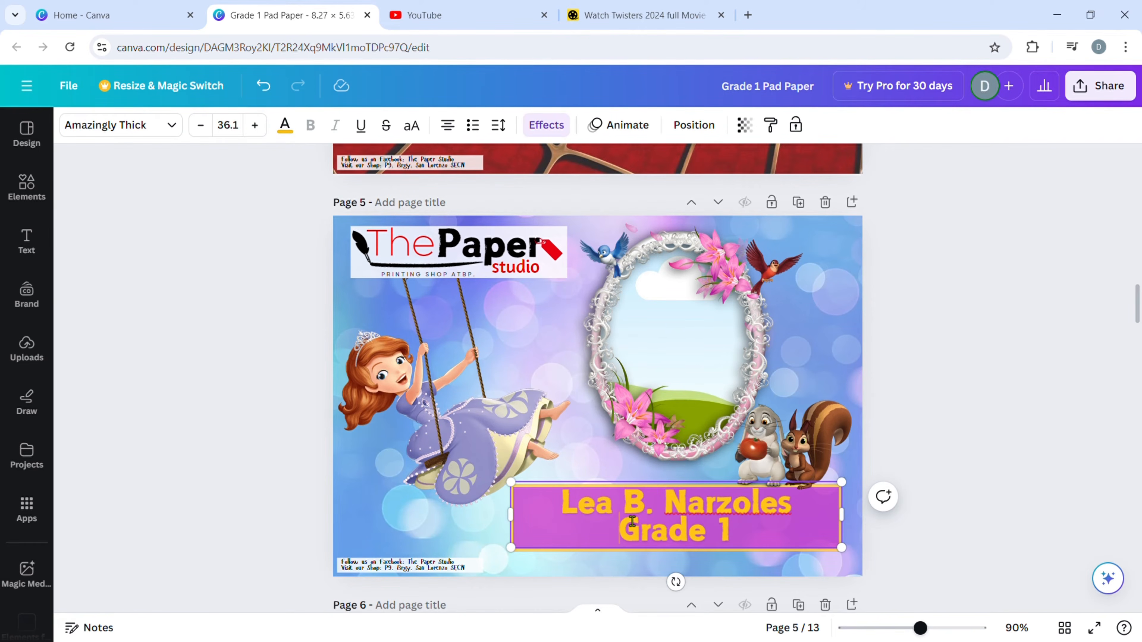
left_click(726, 296)
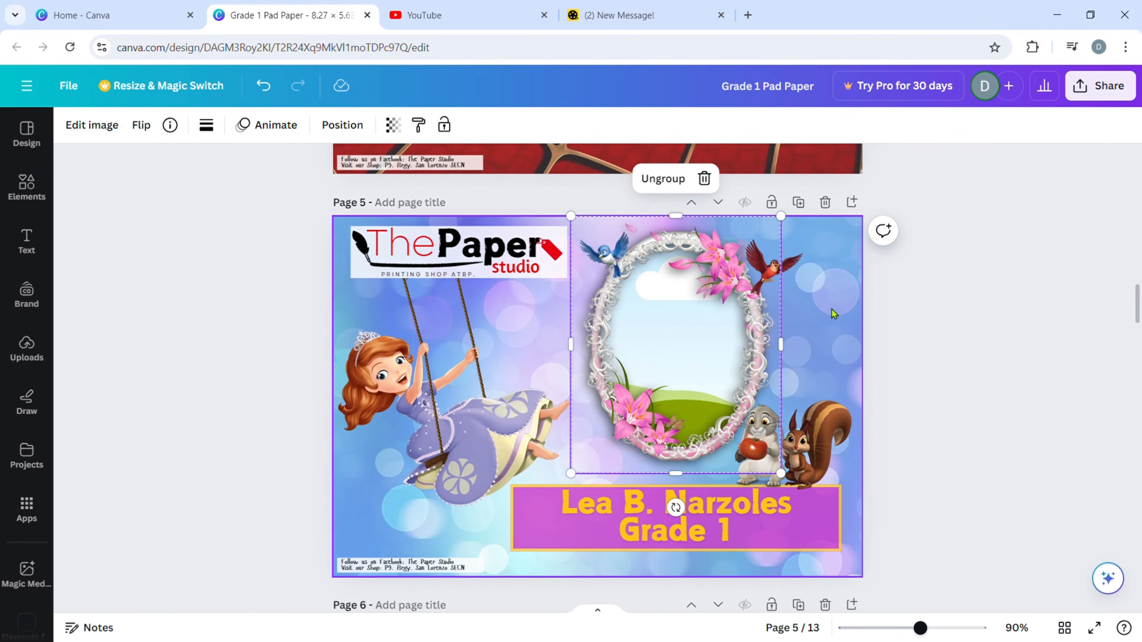
left_click(982, 314)
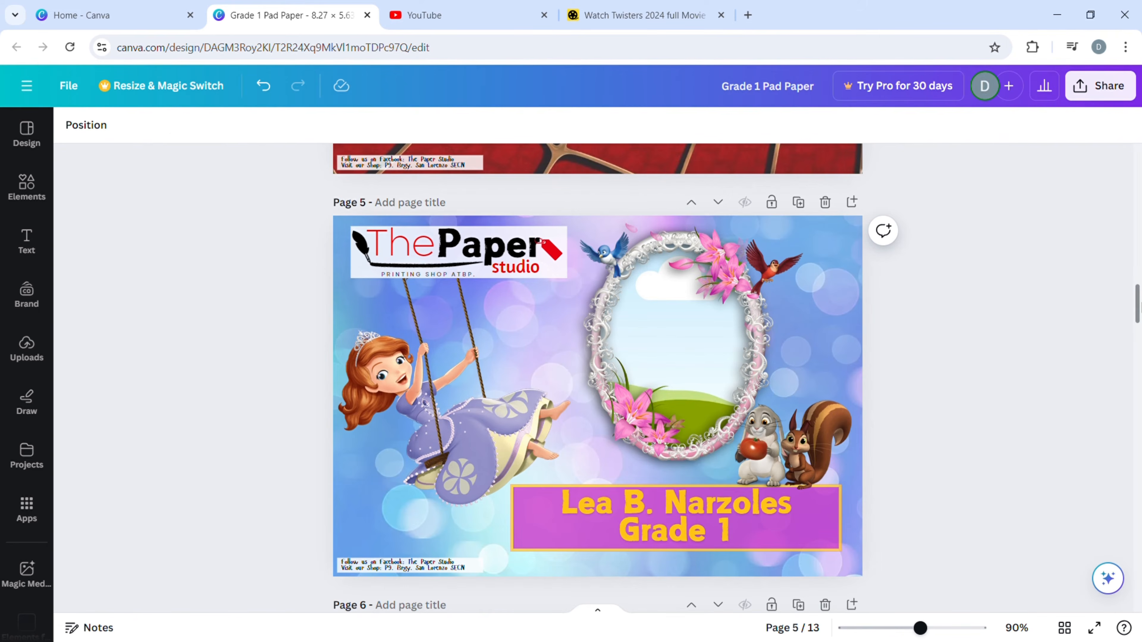
- Examine the Moana cover on page 6, including its photo frame and the Name, Grade and Section label
left_click_drag(1140, 307, 1136, 339)
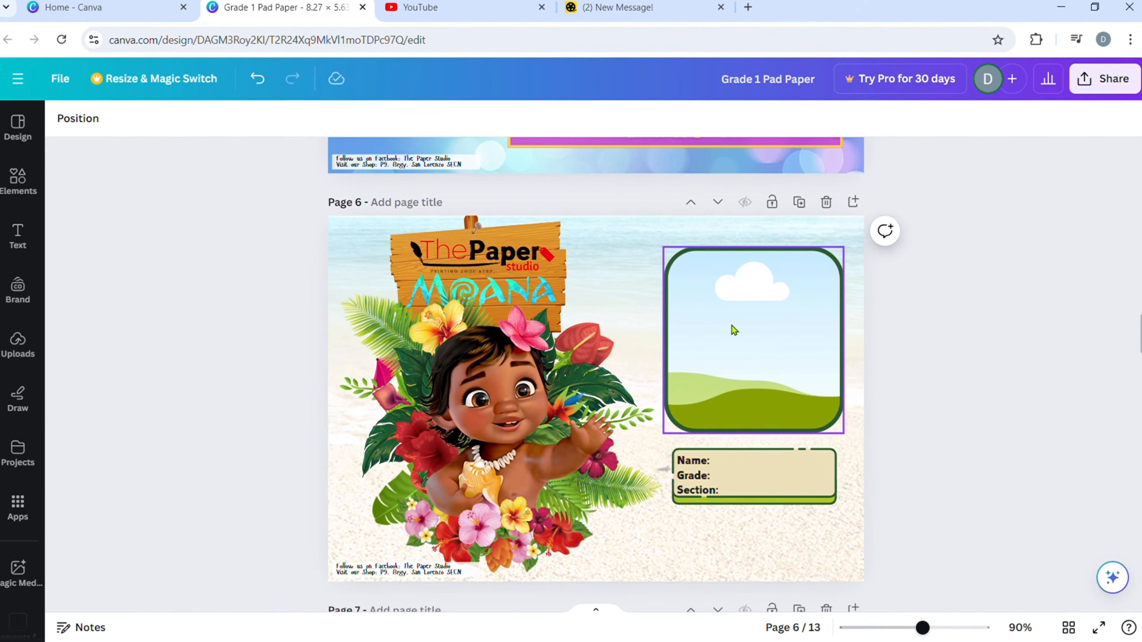
left_click(732, 328)
left_click(713, 466)
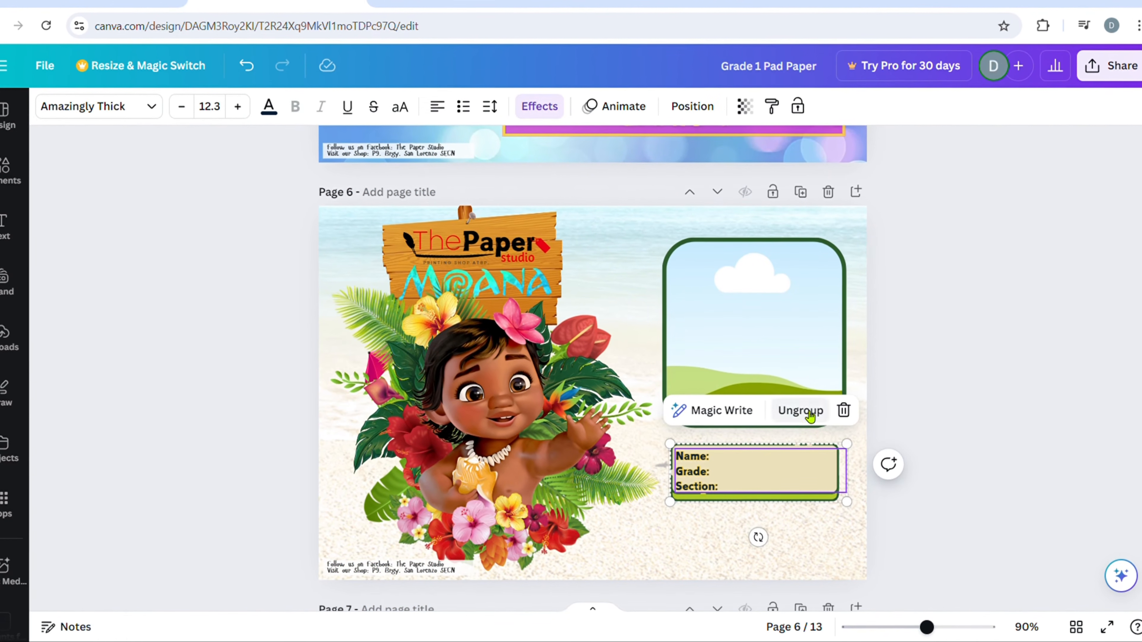
scroll(809, 416, "down", 2)
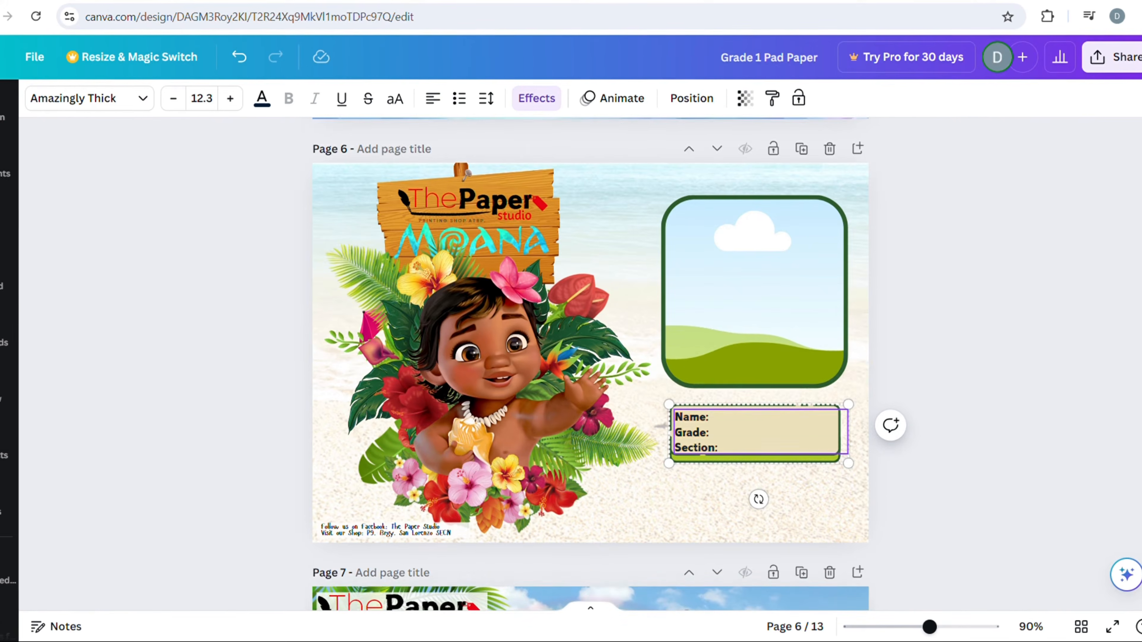
- Examine the cover templates on pages 7 to 13, including their photo frames, logos, character artwork, and Name, Grade and Section labels
scroll(809, 416, "down", 6)
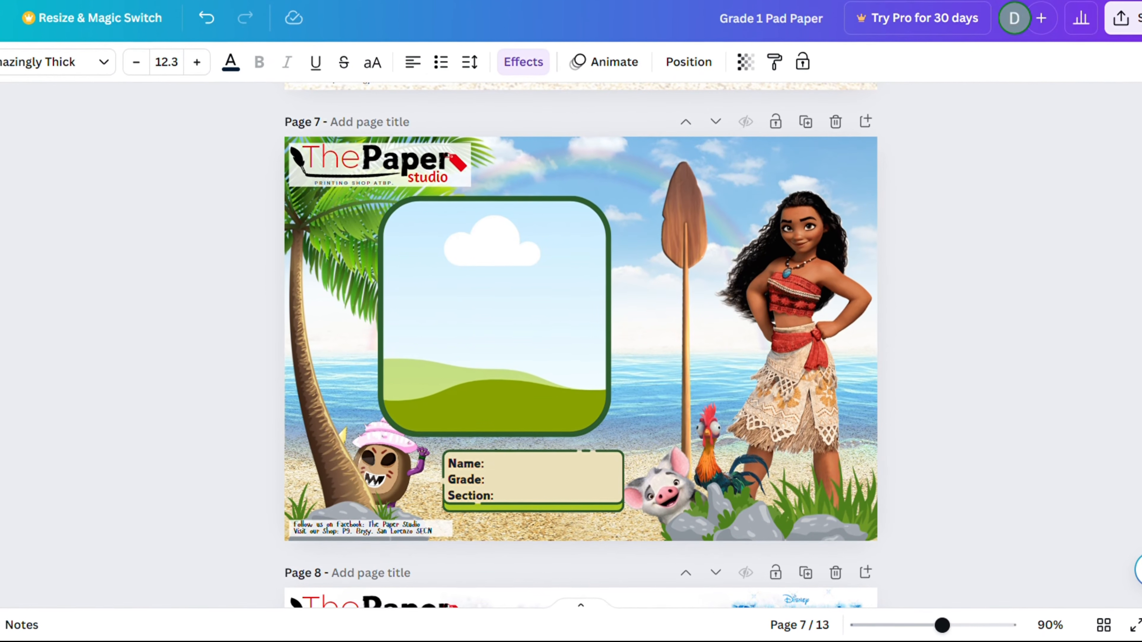
scroll(580, 342, "down", 6)
scroll(580, 341, "down", 3)
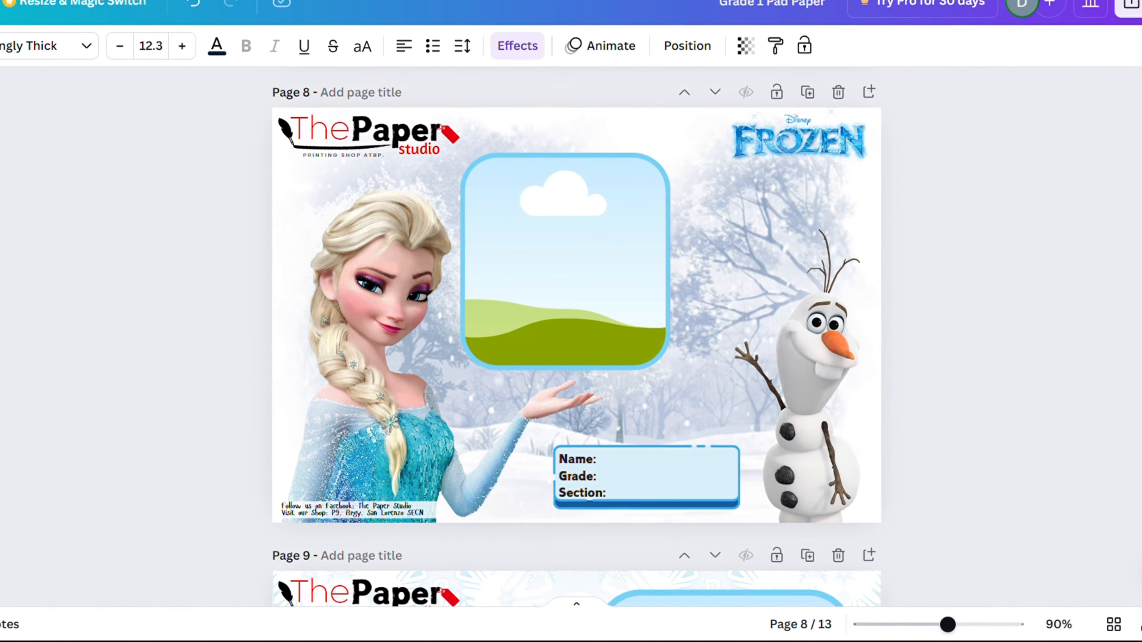
scroll(576, 333, "down", 3)
scroll(576, 333, "down", 6)
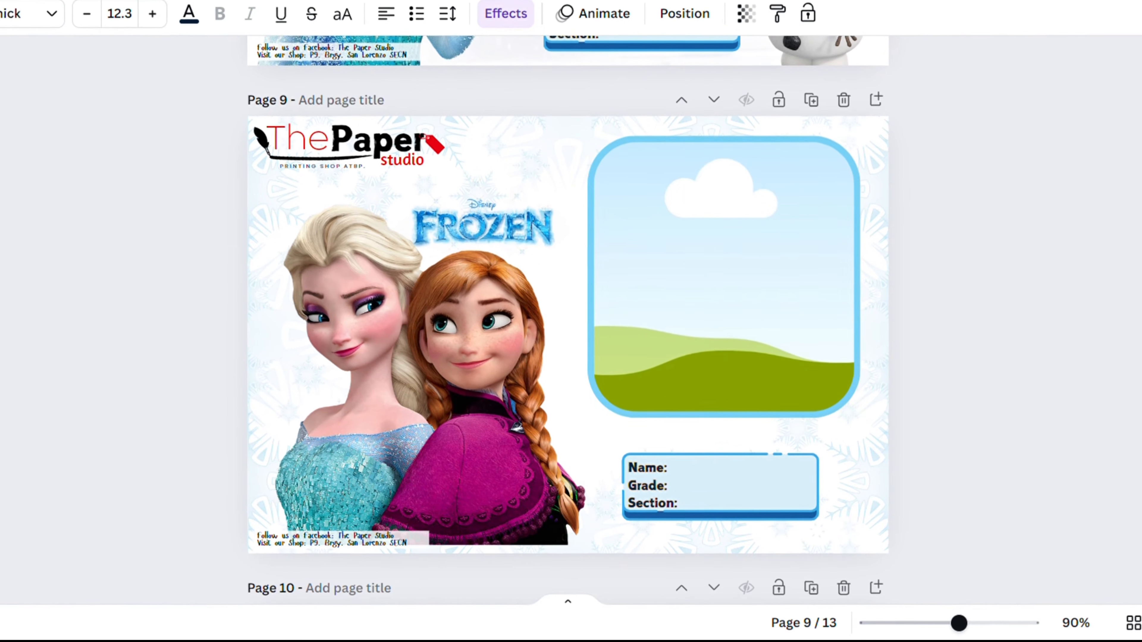
scroll(566, 314, "down", 8)
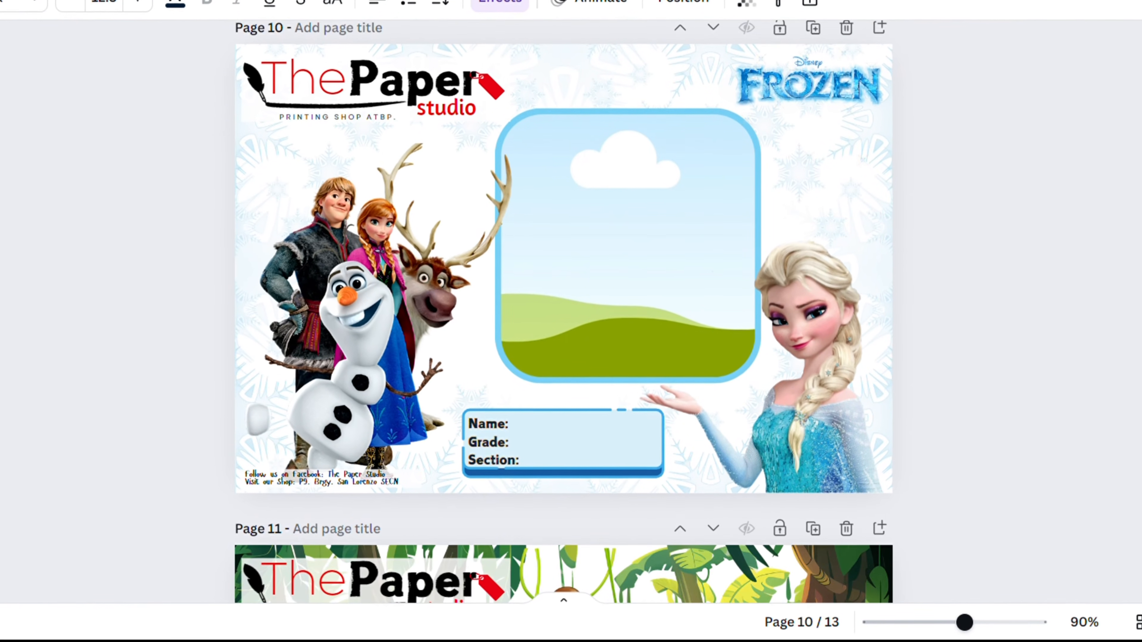
scroll(566, 315, "down", 8)
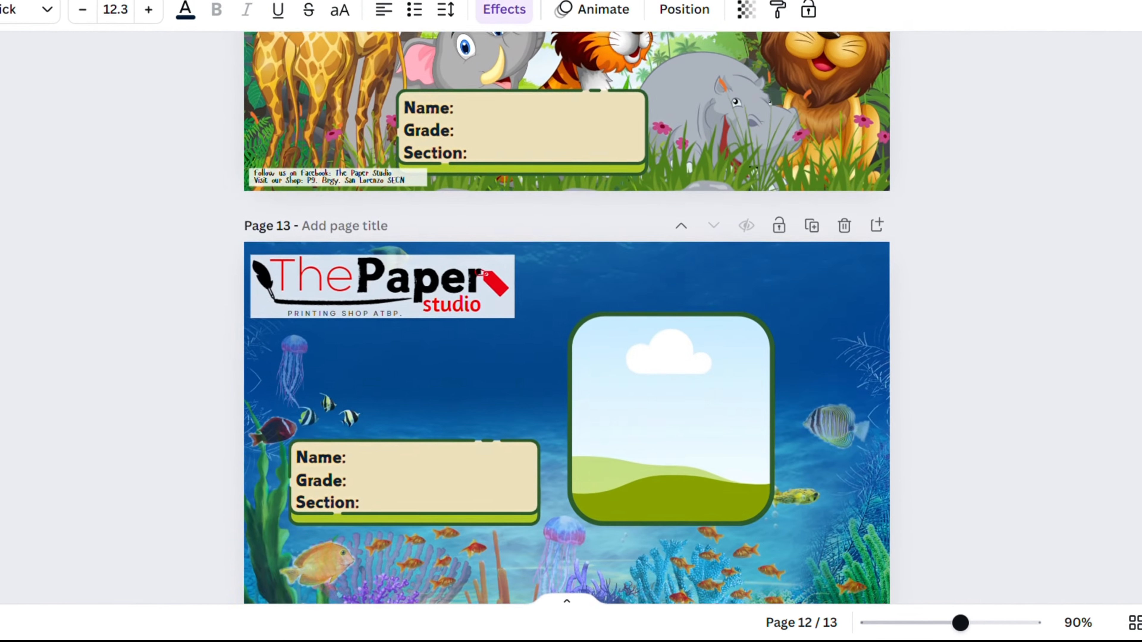
scroll(567, 315, "down", 5)
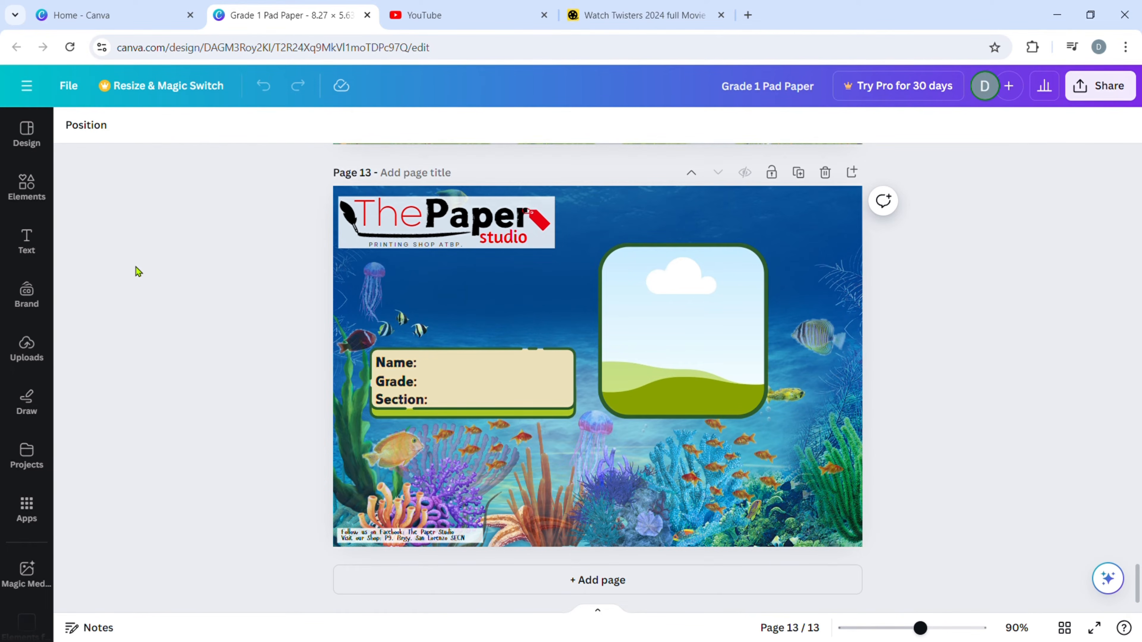
- Create a blank custom-size design 8.27 in wide and 5.63 in high, and close the Grade 1 Pad Paper design
left_click(140, 15)
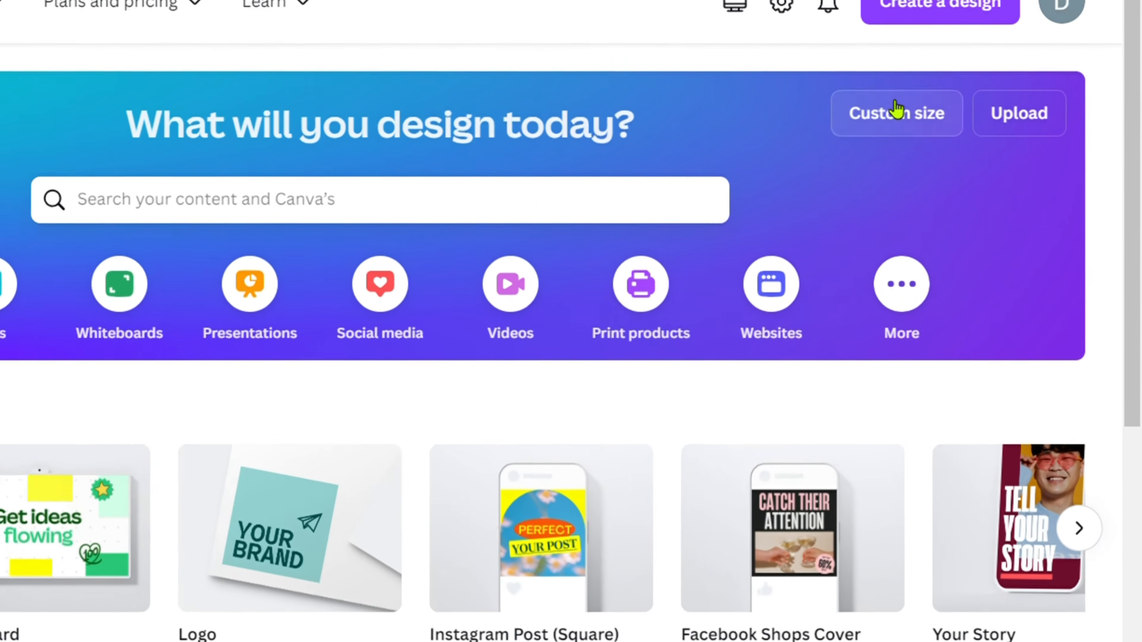
left_click(983, 163)
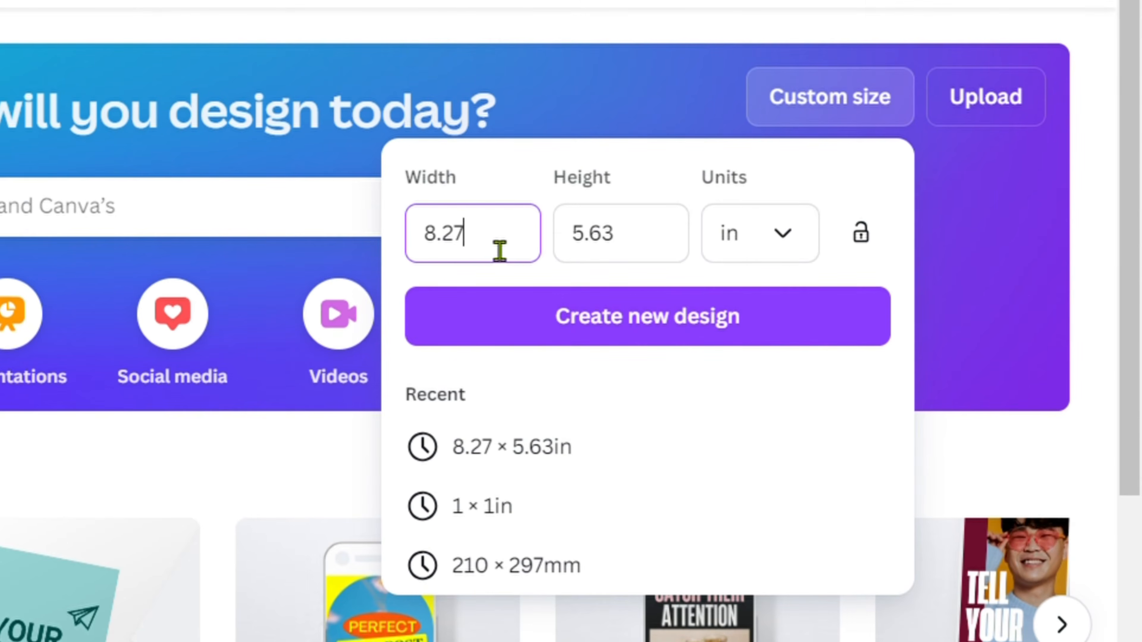
left_click_drag(500, 251, 393, 234)
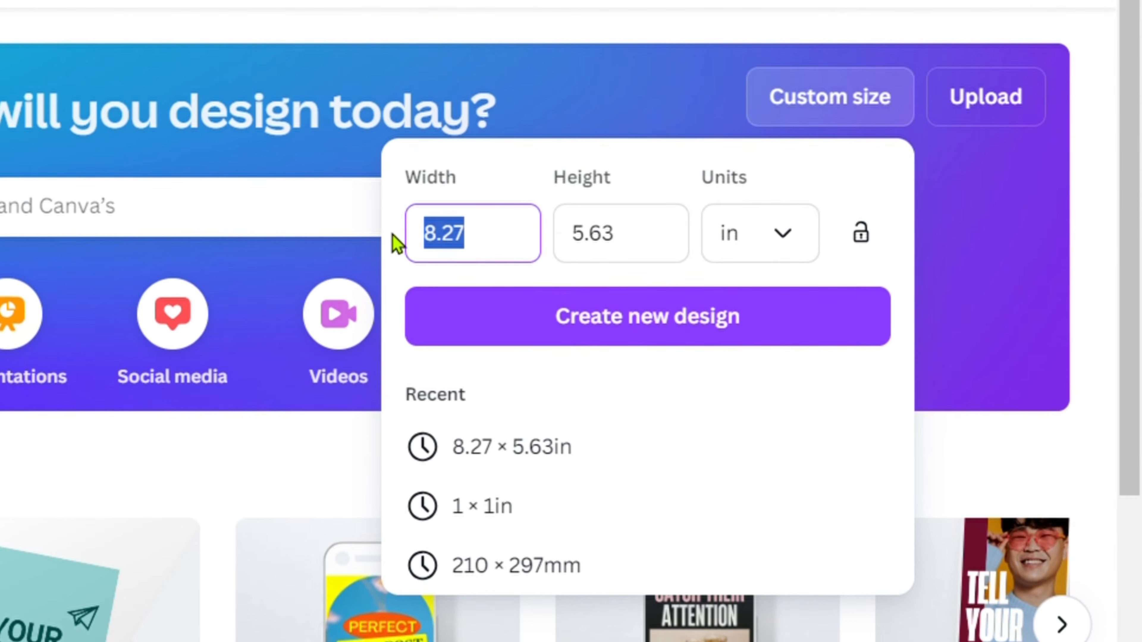
left_click_drag(642, 250, 586, 254)
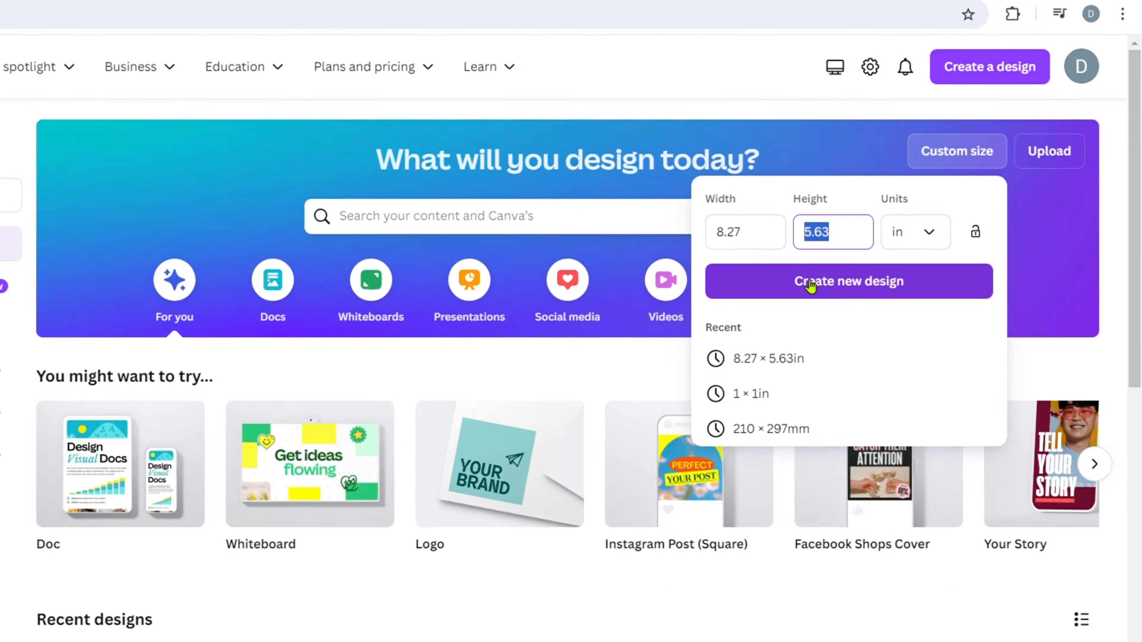
left_click(583, 327)
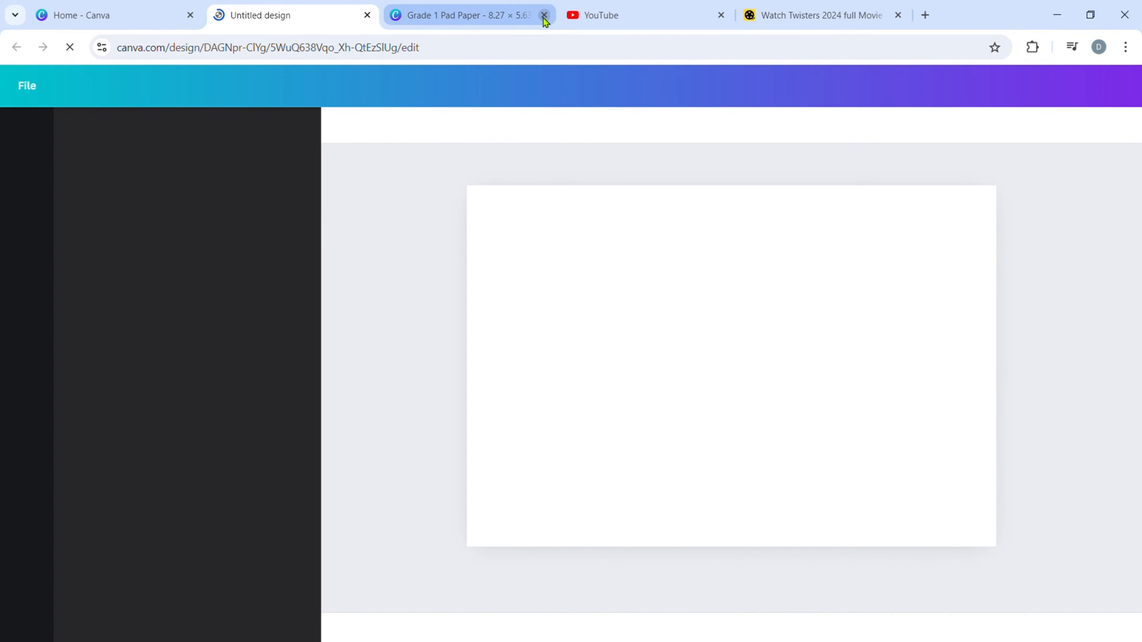
left_click(544, 16)
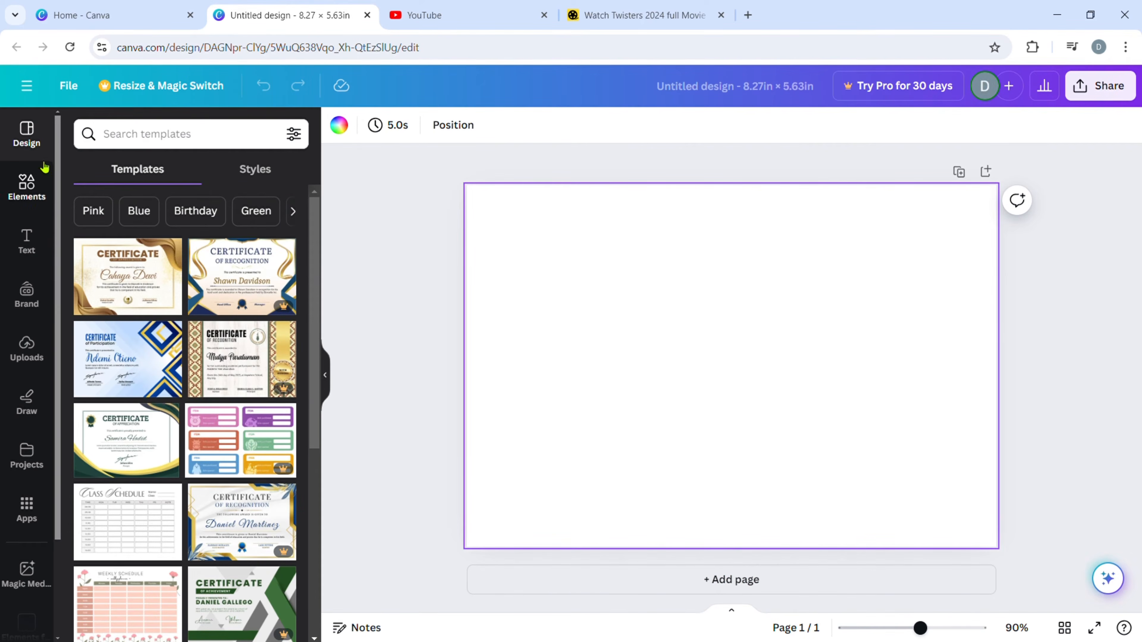
- Search the elements for "line" and add a plain solid line to the blank page
left_click(40, 191)
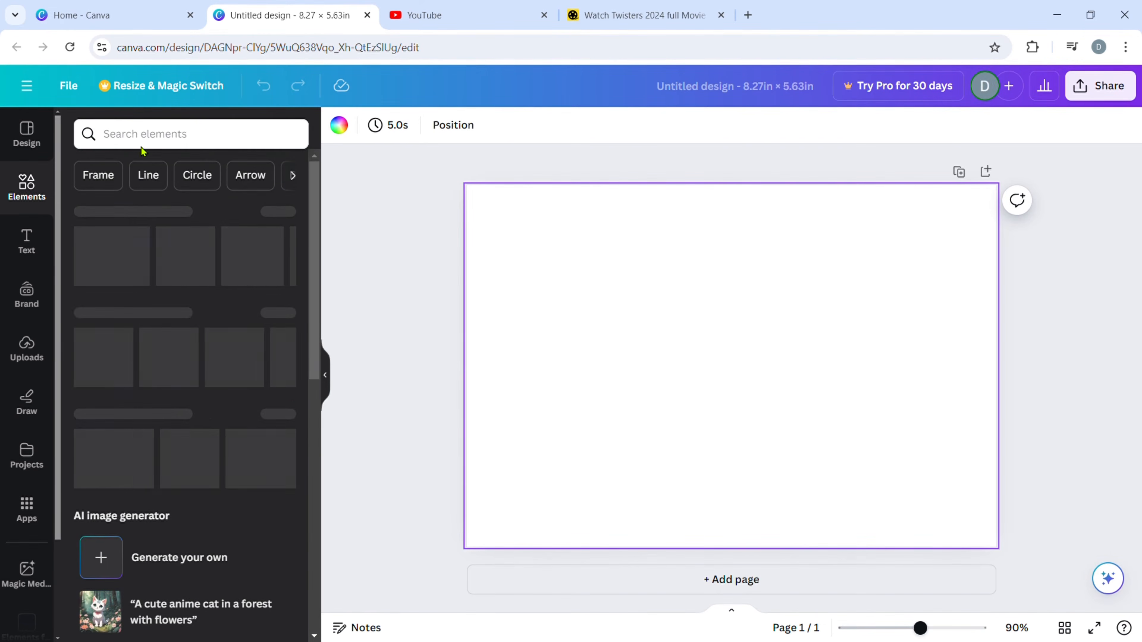
left_click(154, 143)
type("line")
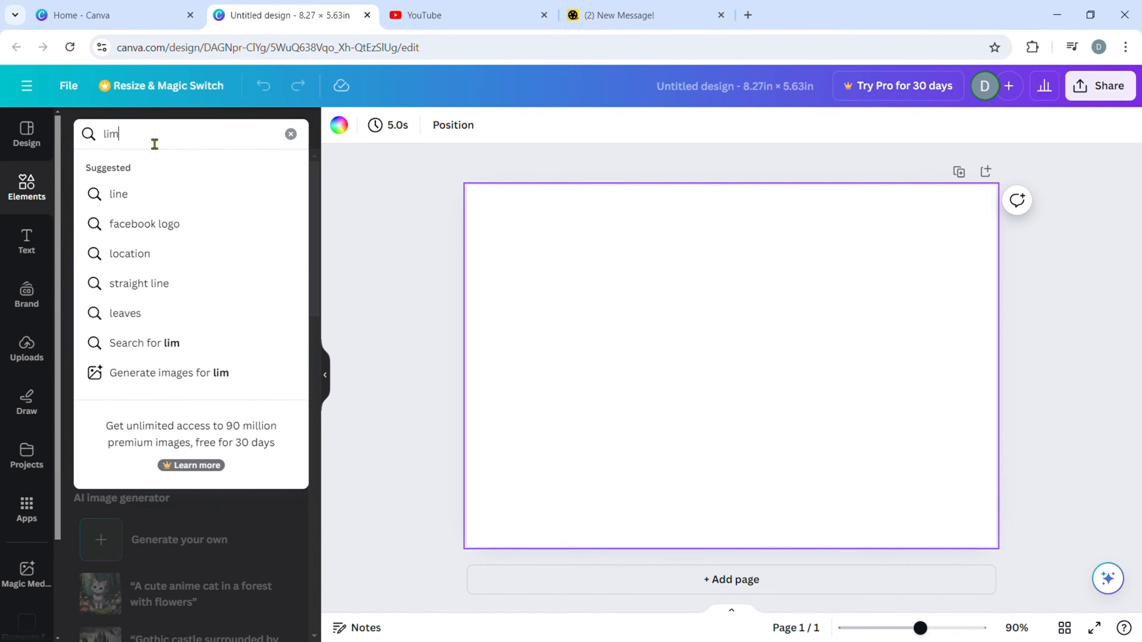
key("Return")
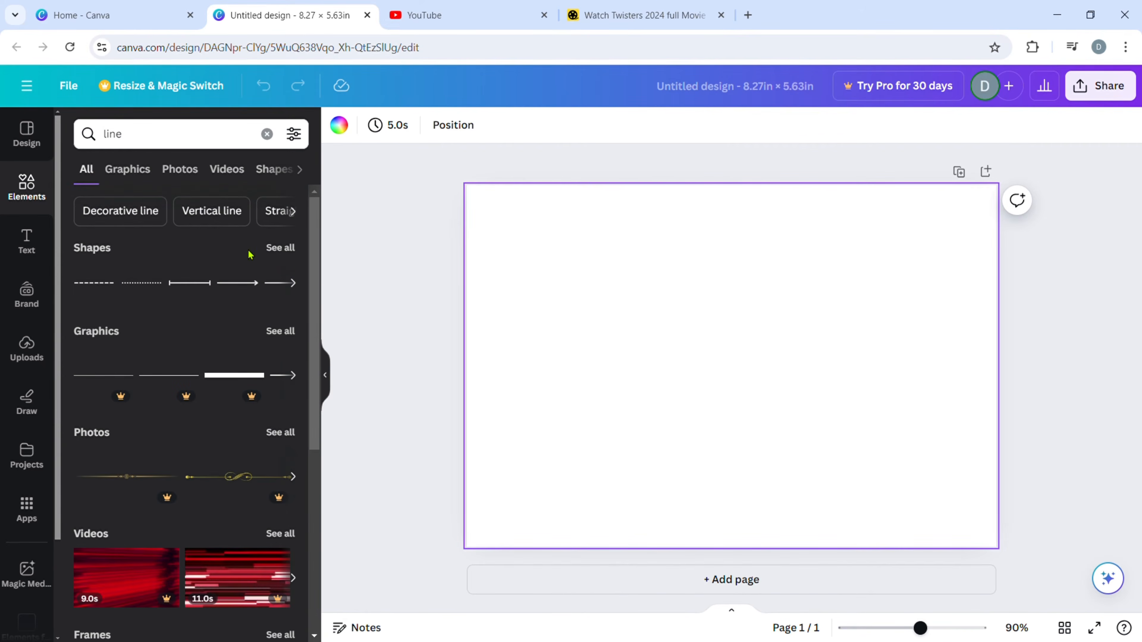
left_click(290, 250)
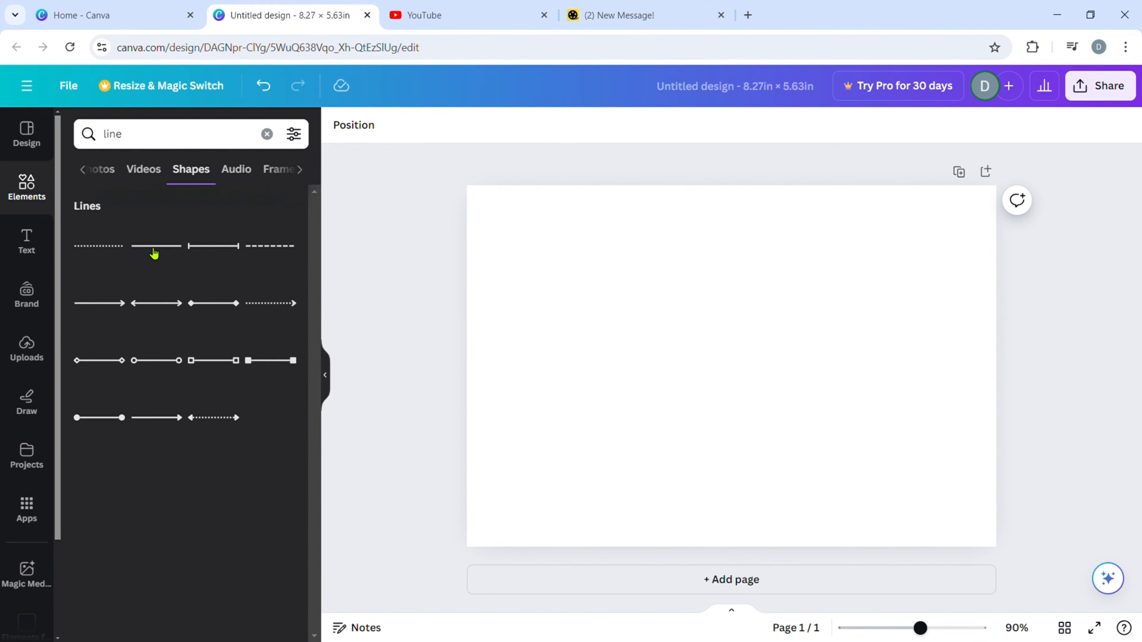
left_click(154, 248)
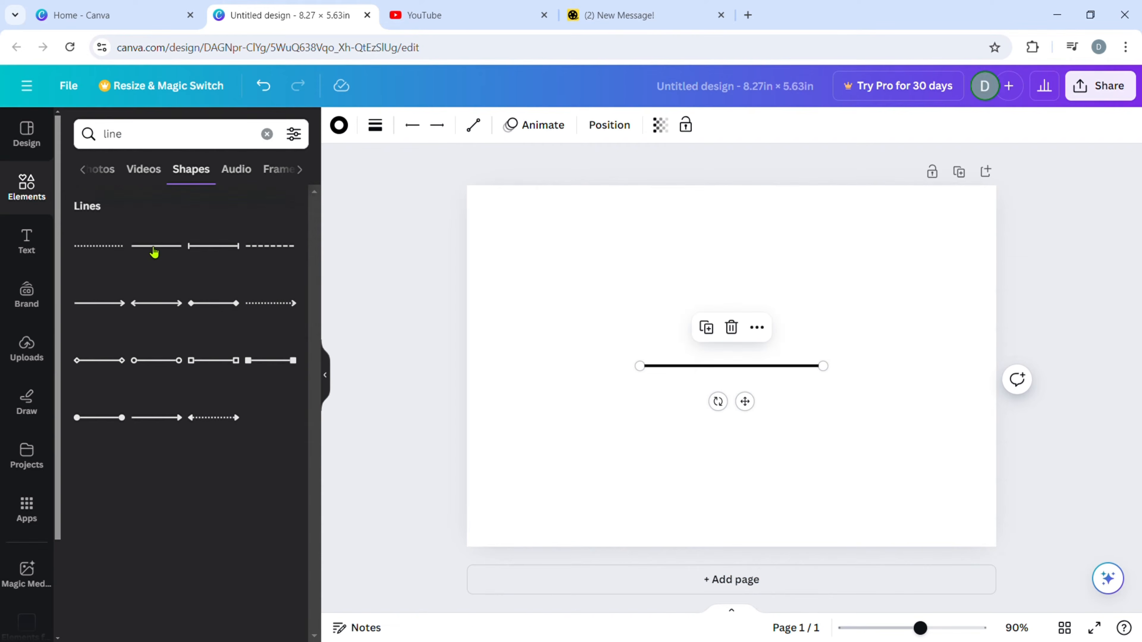
- Stretch the line across the full page width near the page's upper edge and reduce its line weight
left_click_drag(783, 370, 1007, 248)
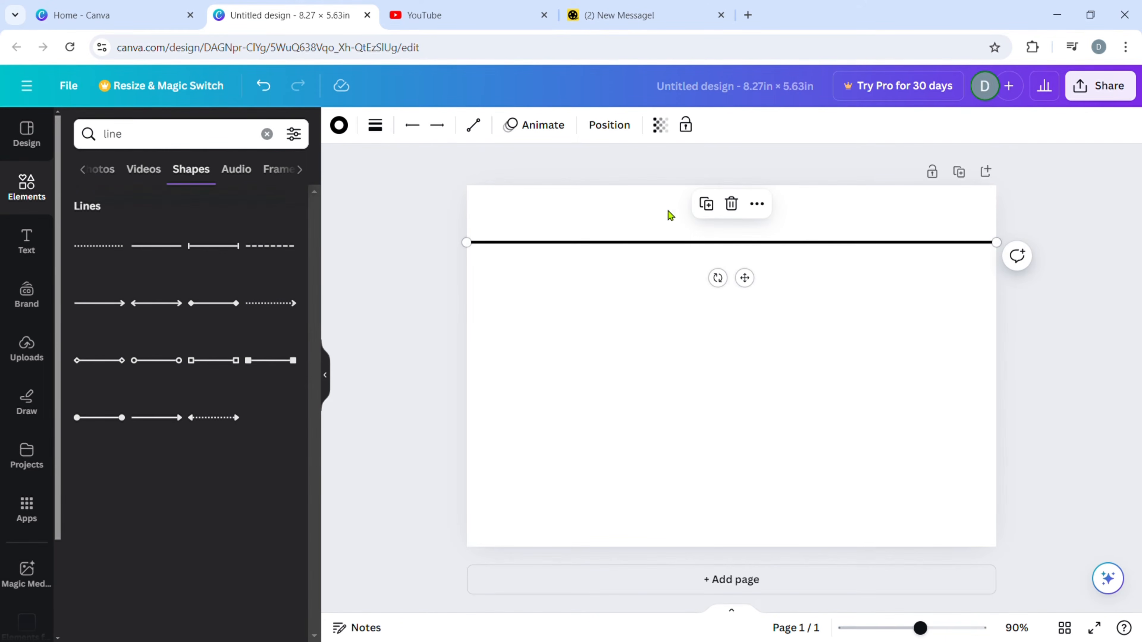
left_click(386, 127)
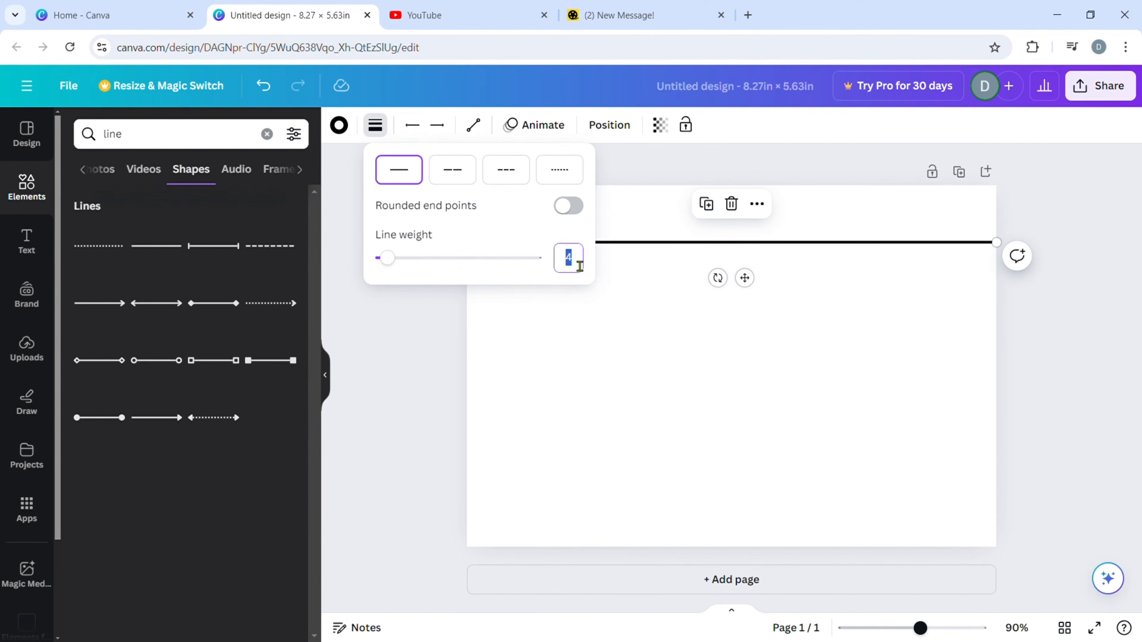
key("Return")
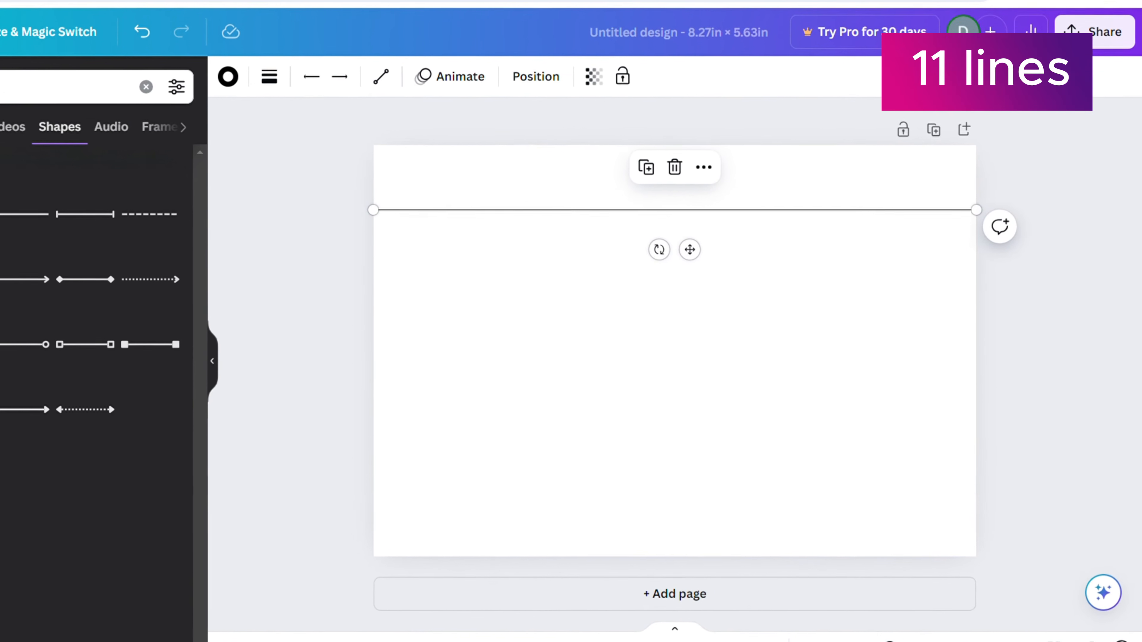
- Duplicate the thin line ten times to make eleven lines on the page
key("ctrl+d")
key("ctrl+d")
key("ctrl+d")
key("ctrl+d")
key("ctrl+d")
key("ctrl+d")
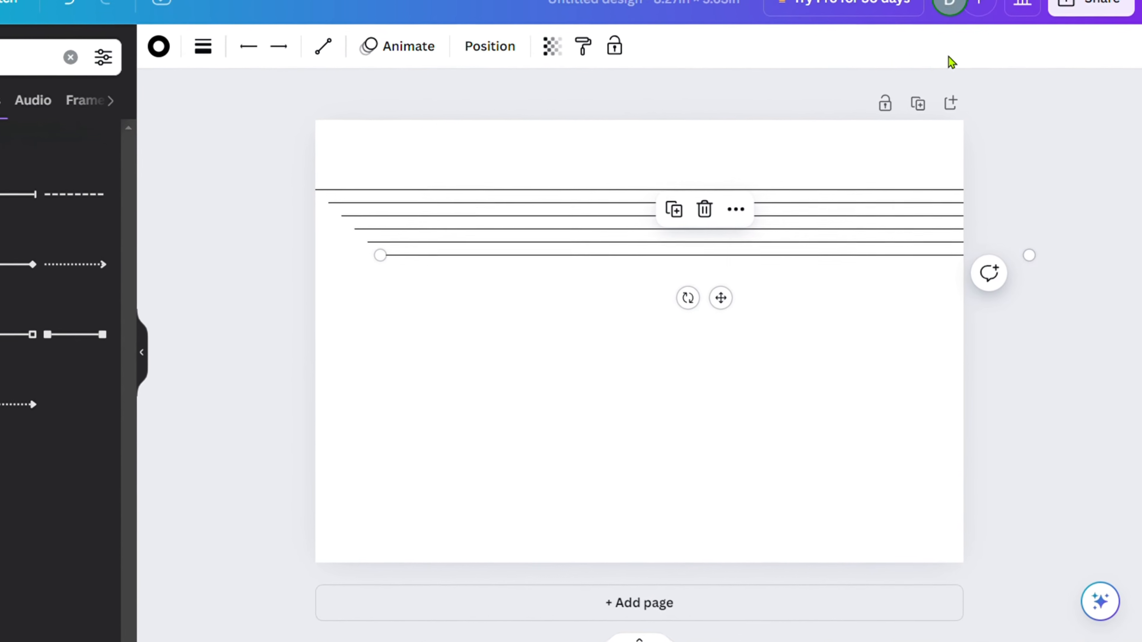
key("ctrl+d")
key("ctrl+d")
key("ctrl+d")
key("ctrl+d")
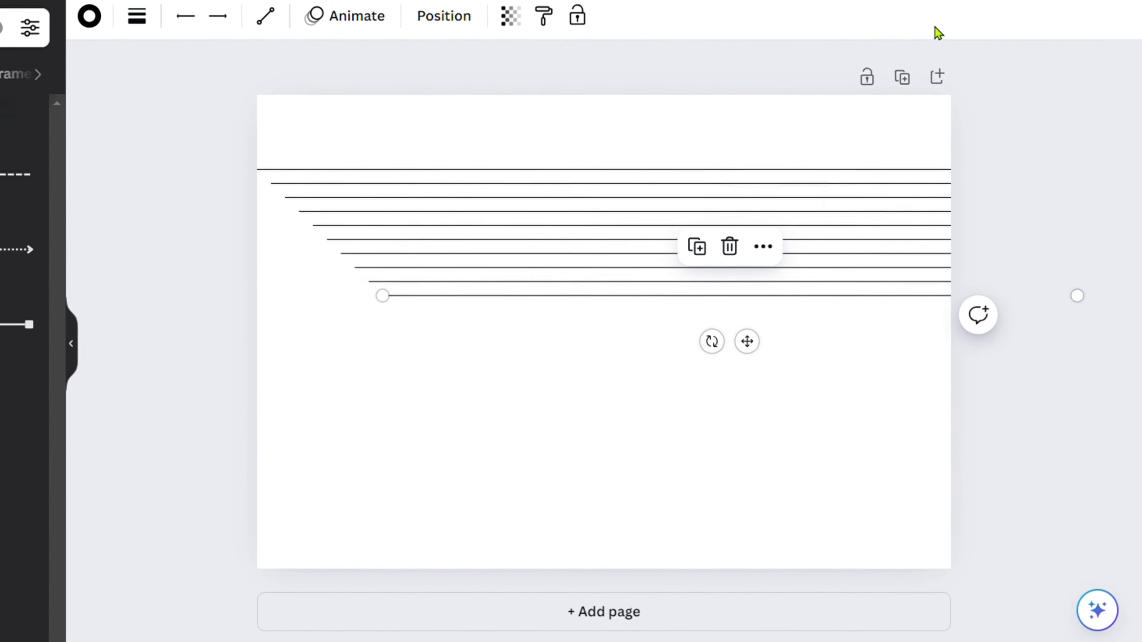
- Tidy up all eleven lines into one aligned stack and move it to span the page from 0 in to 8.27 in
left_click(610, 157)
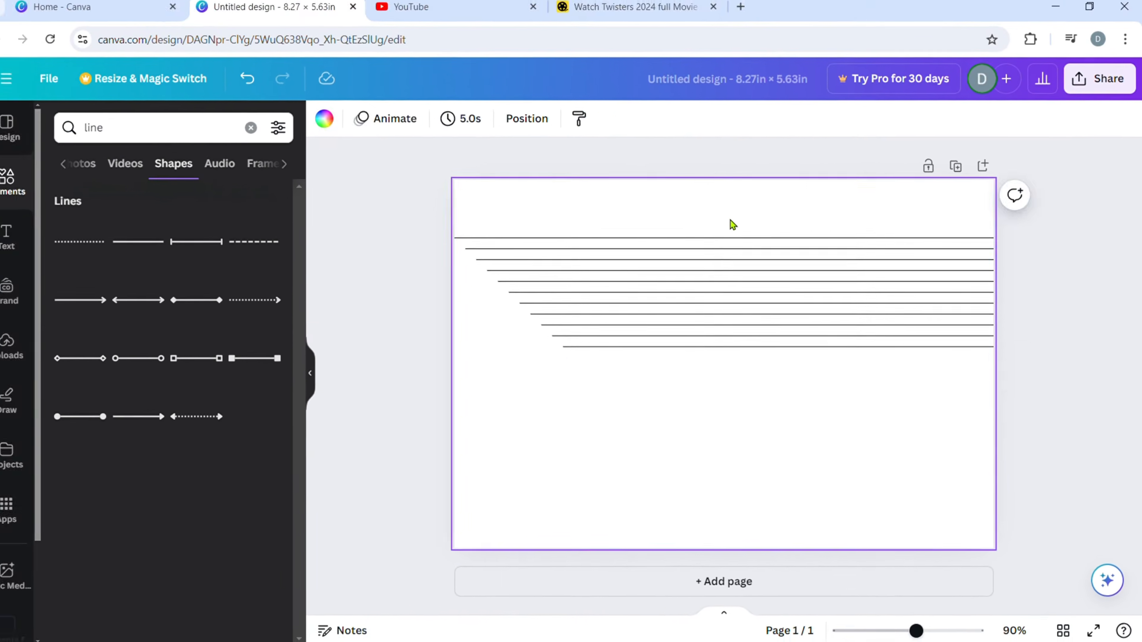
left_click_drag(692, 225, 750, 422)
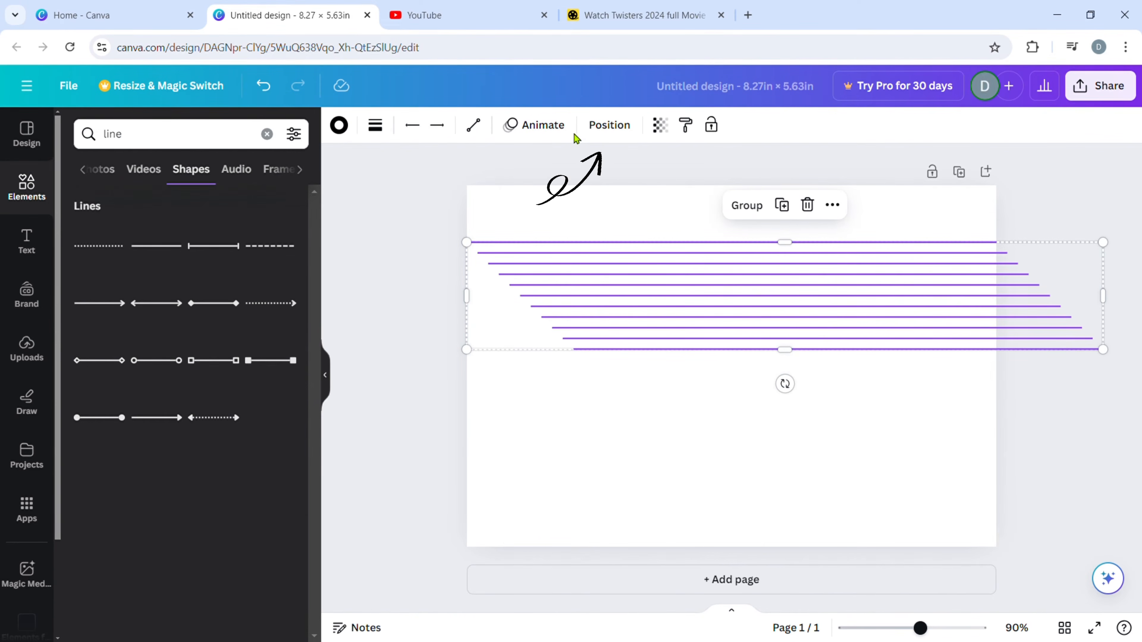
left_click(616, 130)
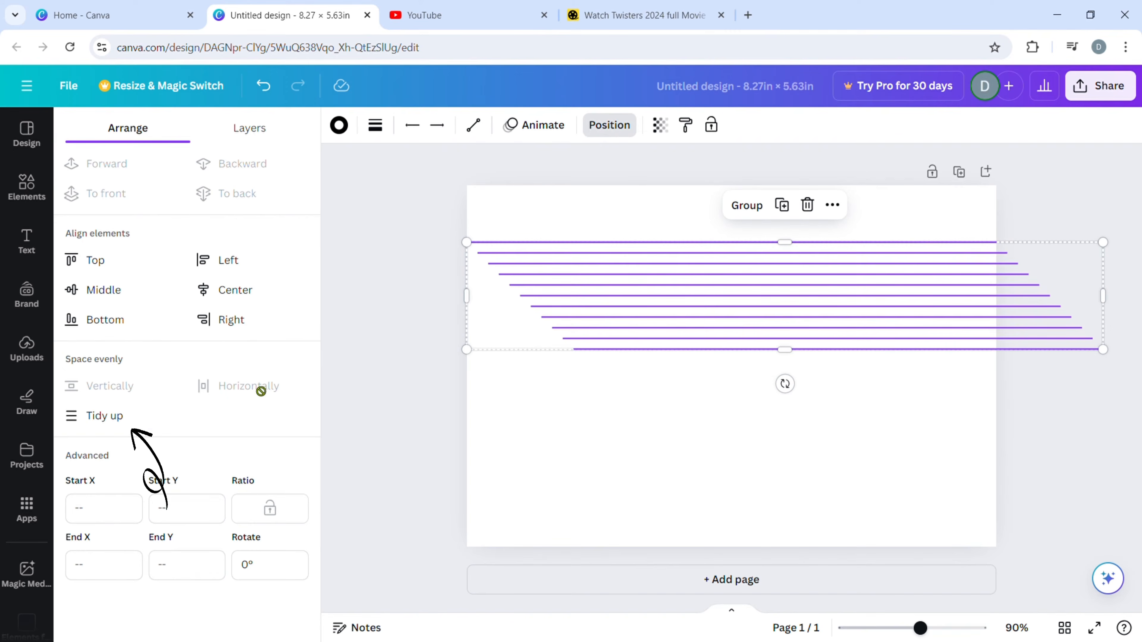
left_click(102, 410)
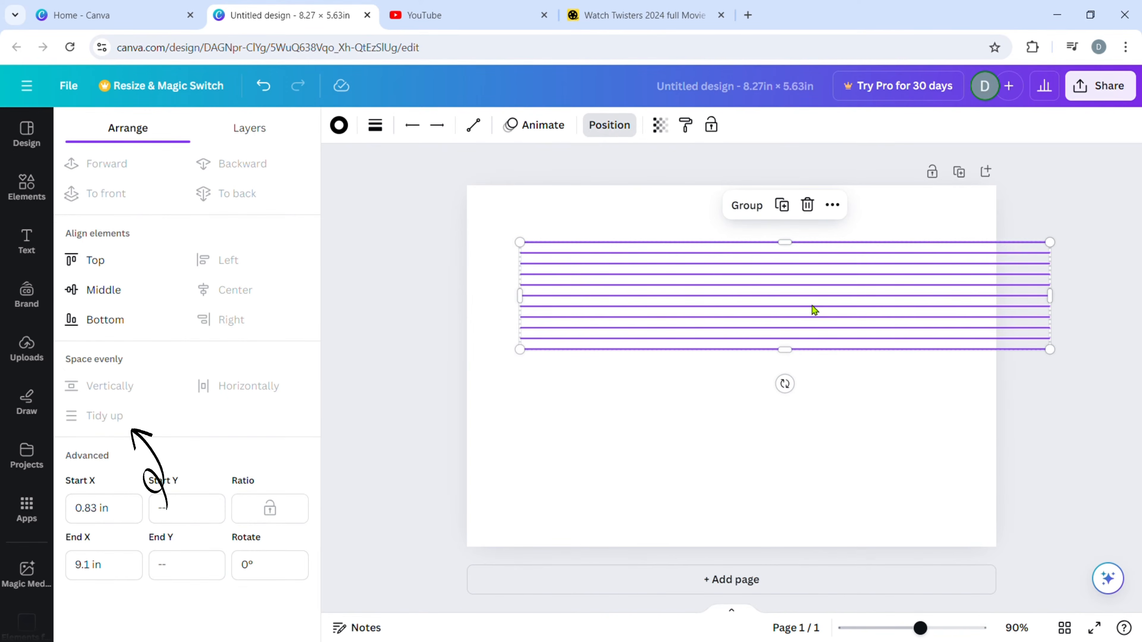
left_click_drag(812, 306, 764, 313)
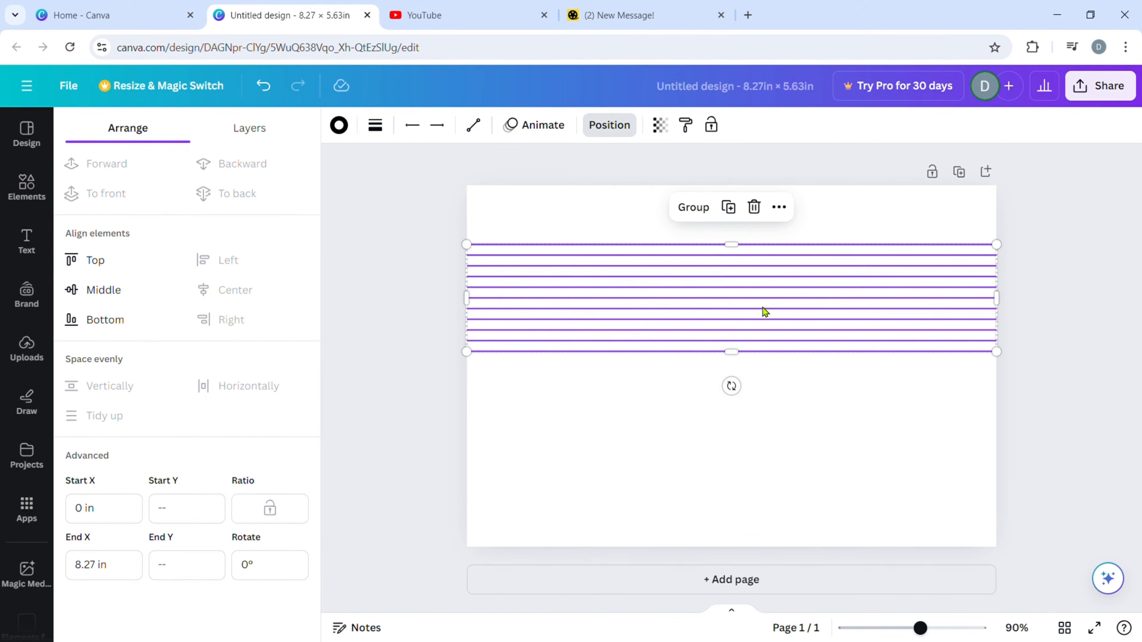
left_click(738, 414)
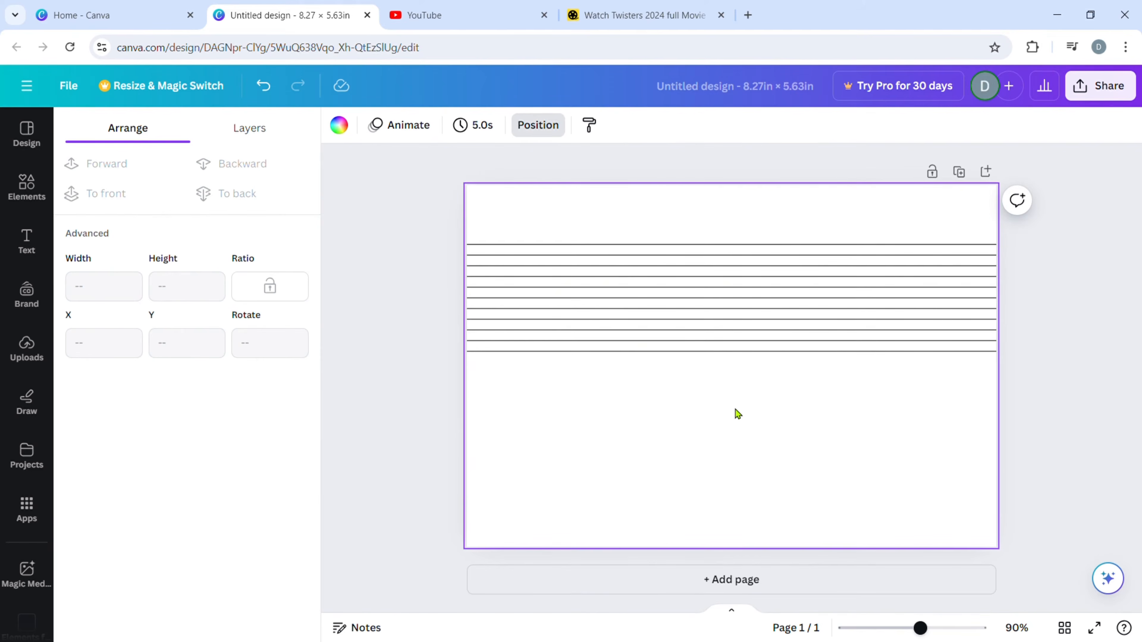
- Move the lowest line down near the page's lower edge, at about 5.47 in vertically
left_click(703, 275)
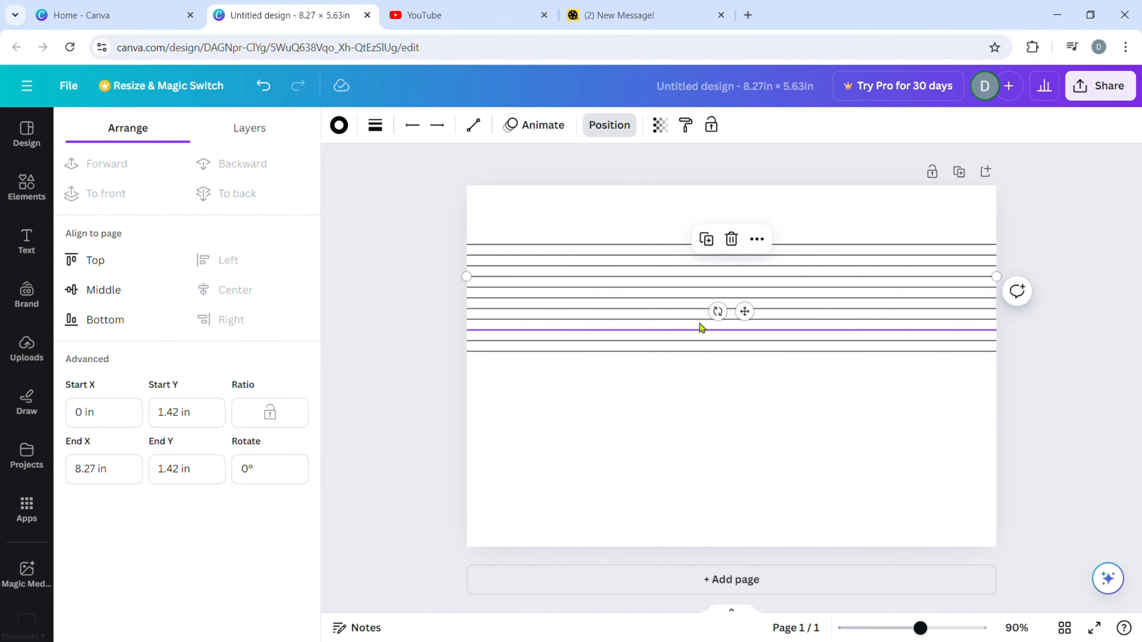
left_click(695, 351)
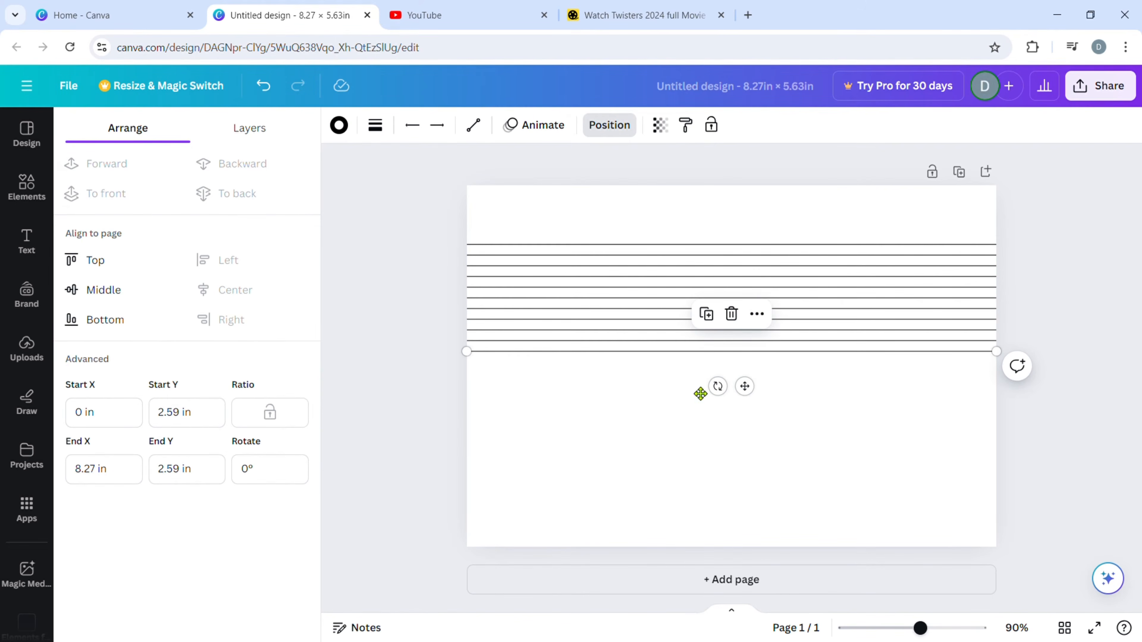
left_click_drag(700, 393, 700, 541)
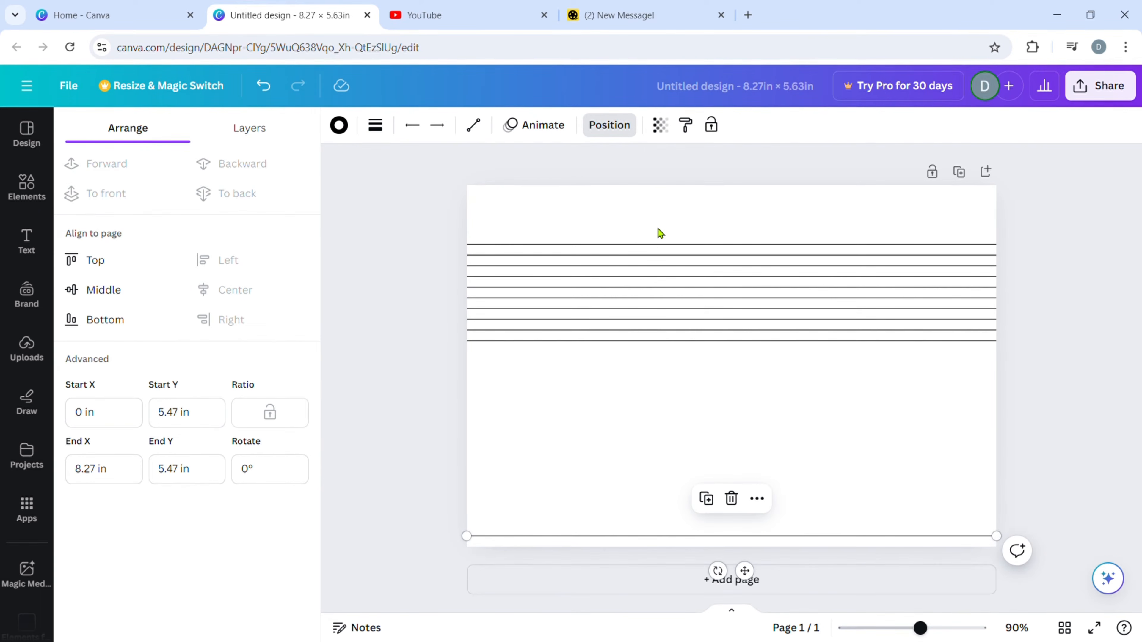
- Tidy up all eleven lines so they are evenly spaced between the highest and lowest lines
left_click_drag(658, 228, 672, 545)
left_click(113, 420)
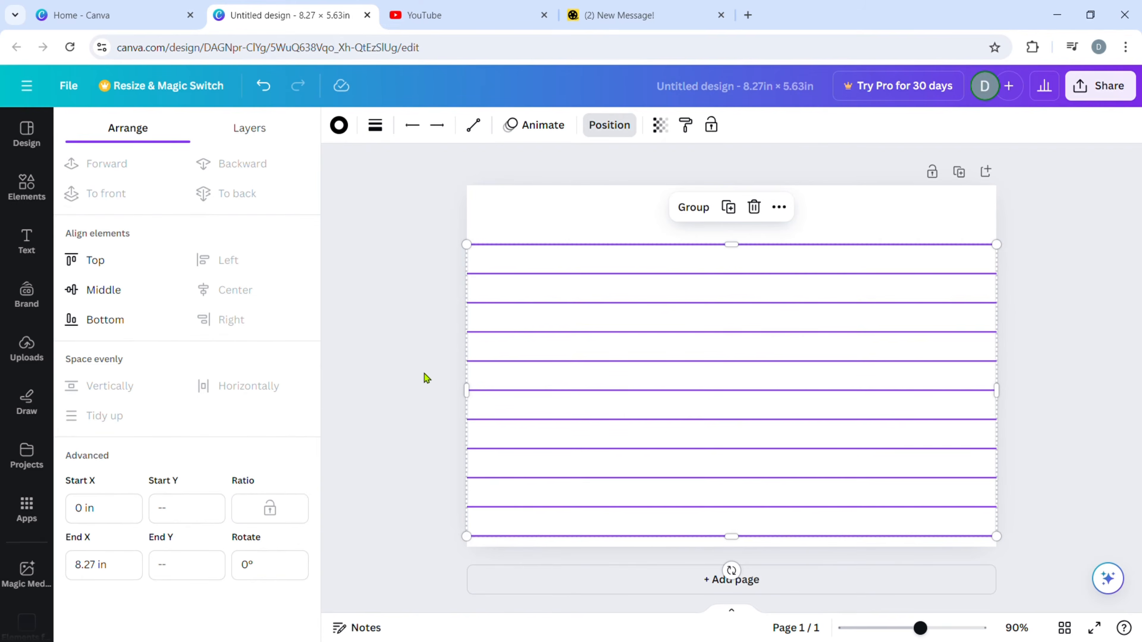
left_click(398, 363)
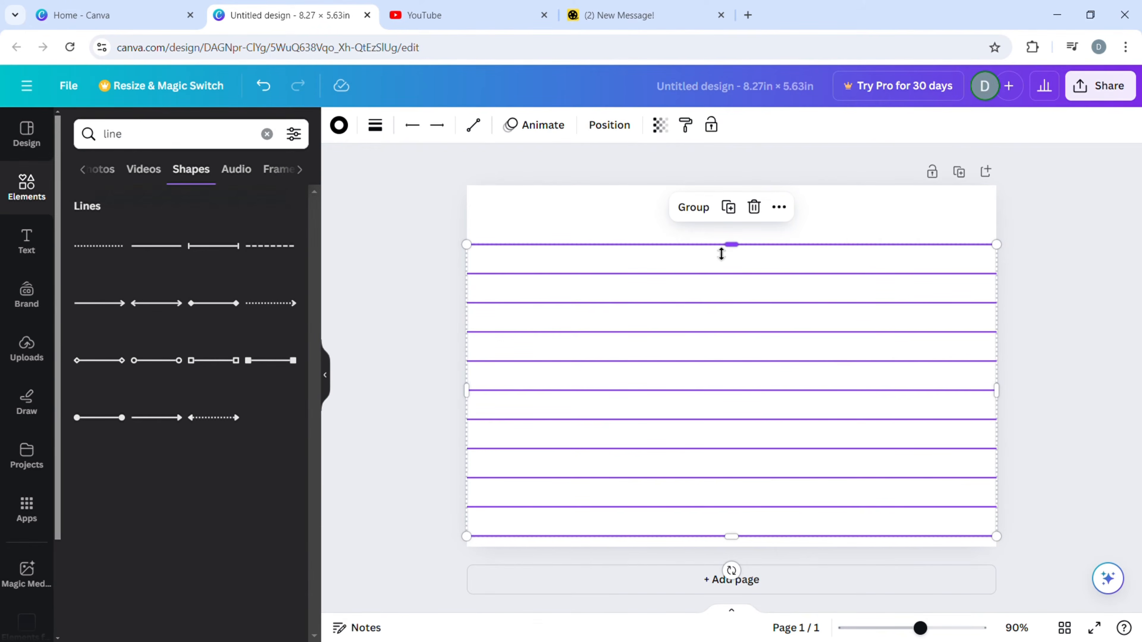
left_click(417, 274)
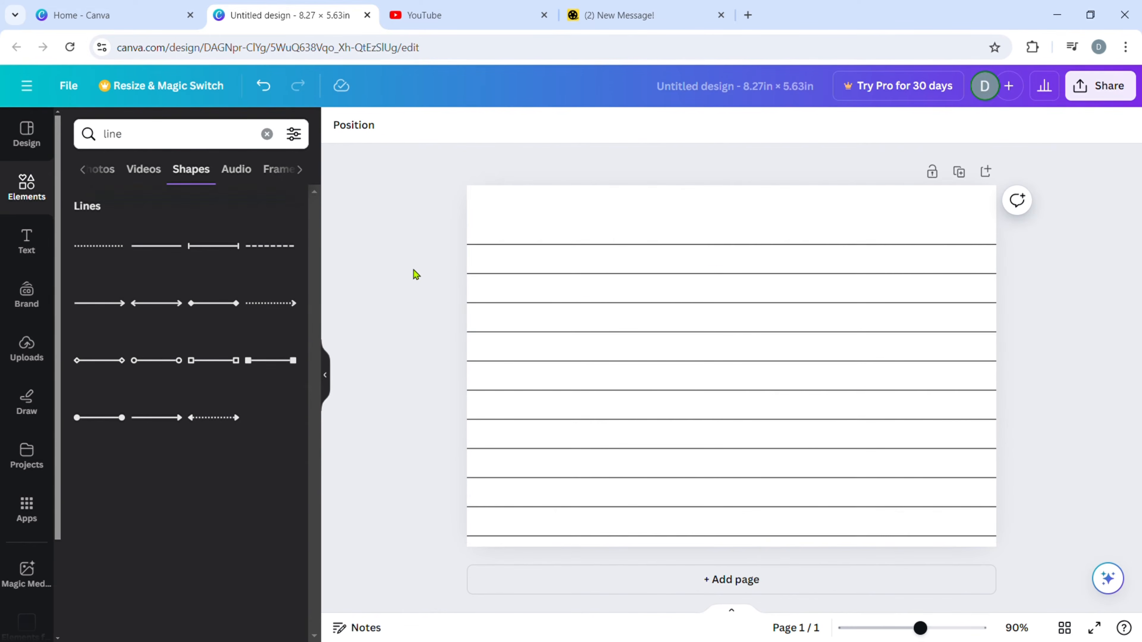
- Move the highest line slightly down, then tidy up all eleven lines so their vertical spacing is even again
left_click(663, 248)
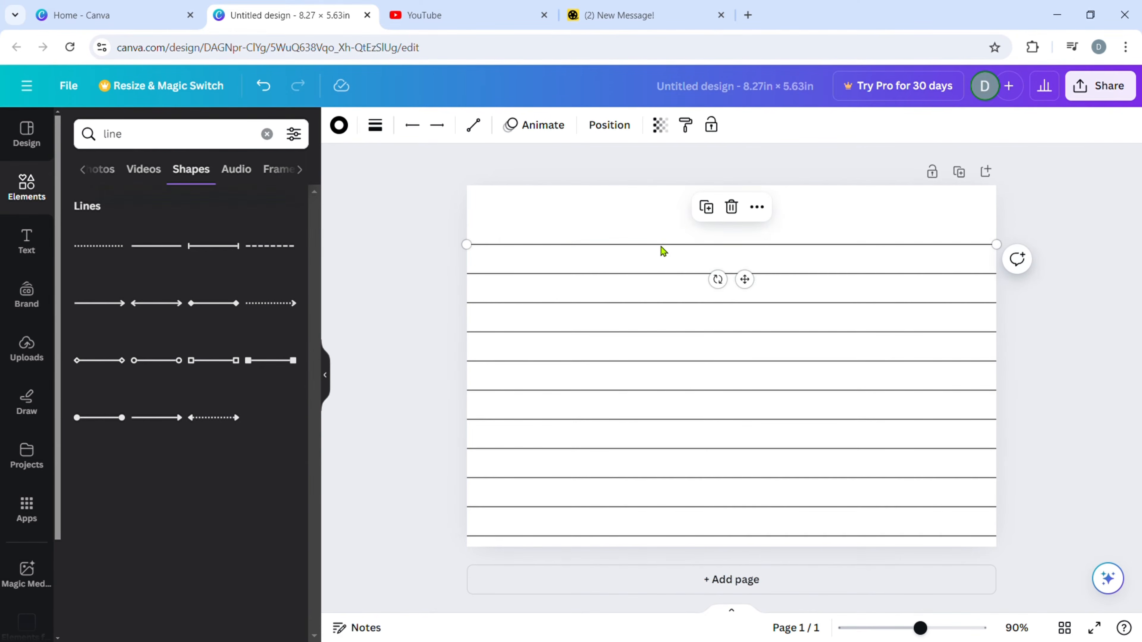
left_click_drag(660, 247, 586, 543)
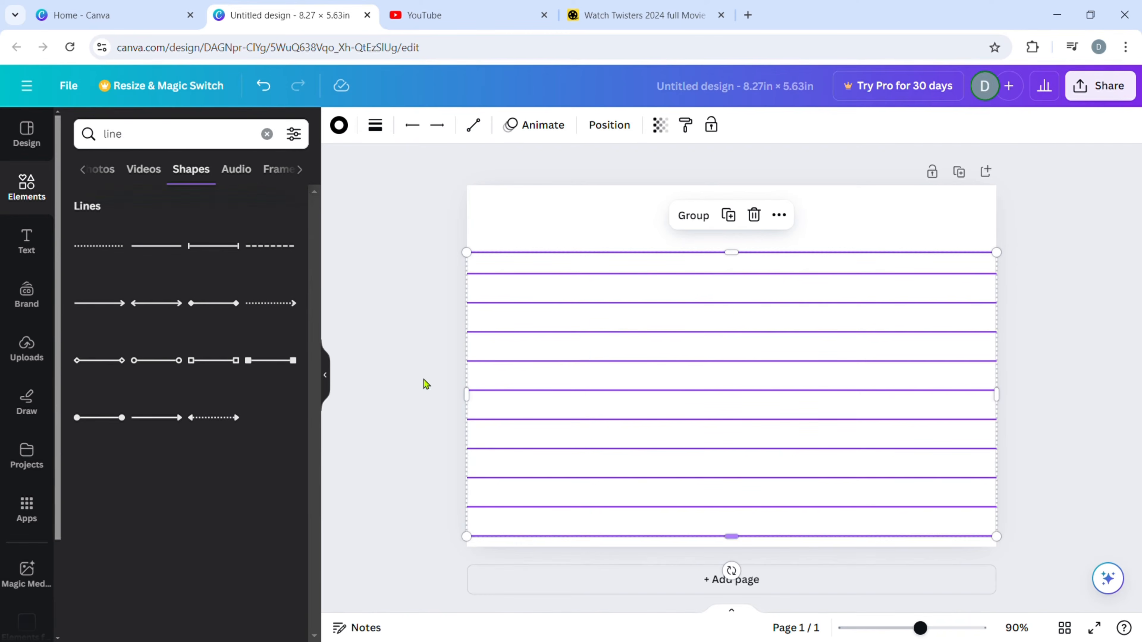
left_click(609, 126)
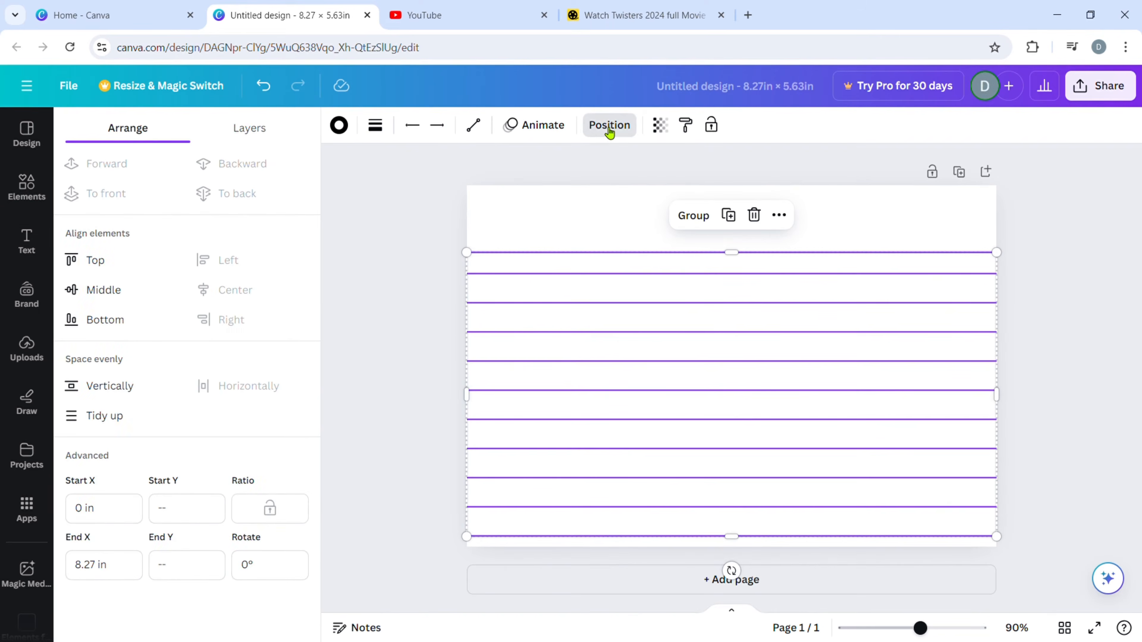
left_click(103, 417)
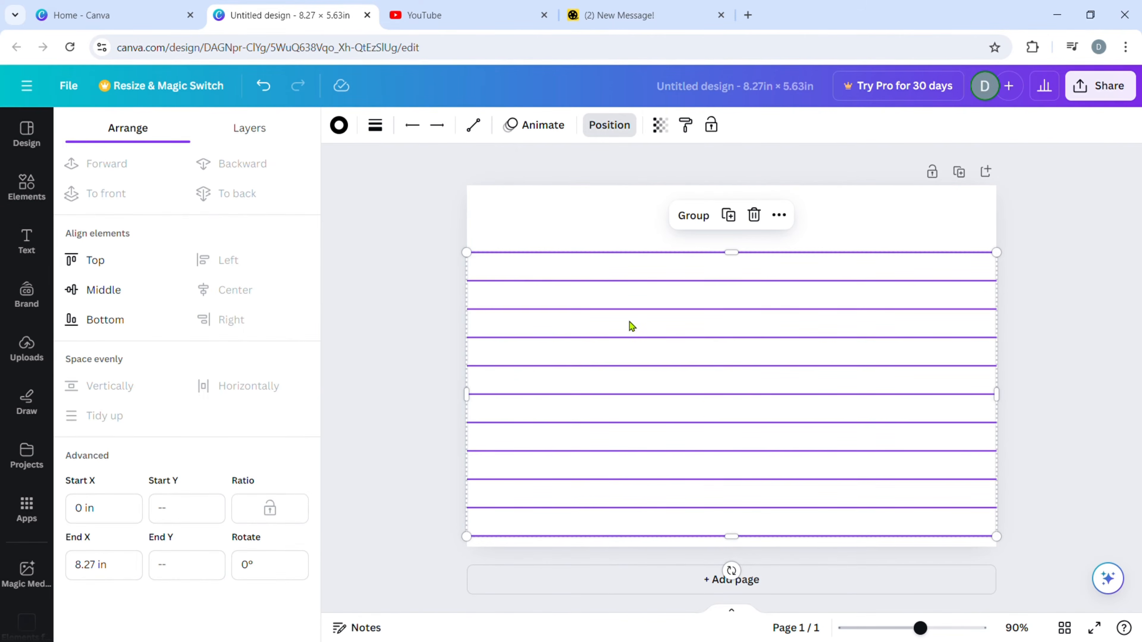
left_click(369, 144)
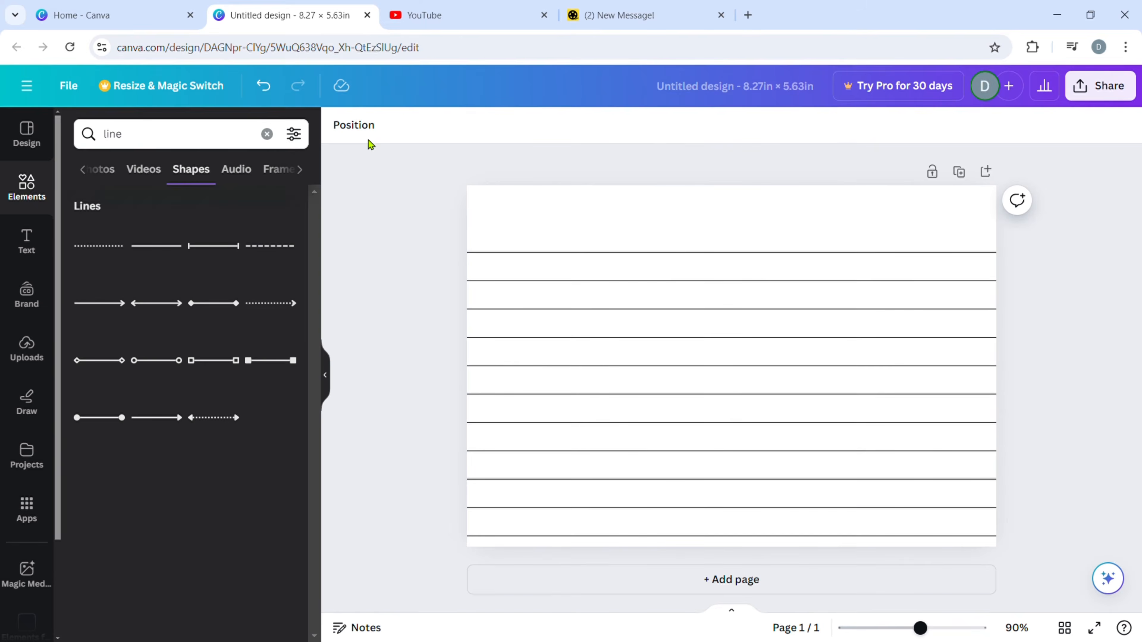
- Color every other line pure blue, starting with the highest line and ending with the lowest one
left_click(693, 257)
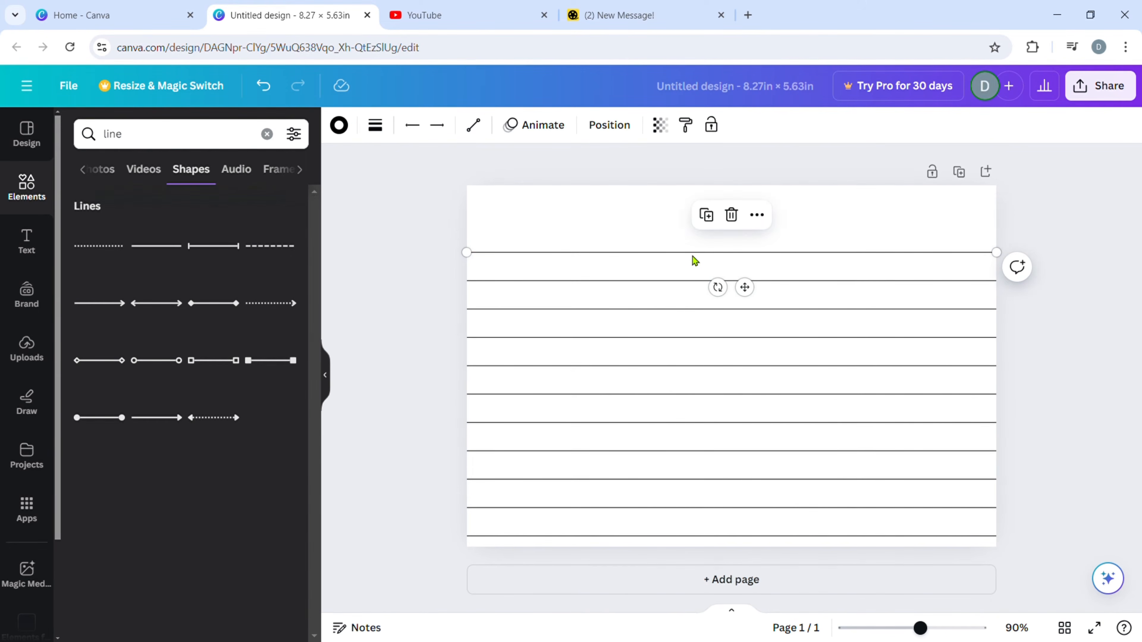
left_click(688, 309, "shift")
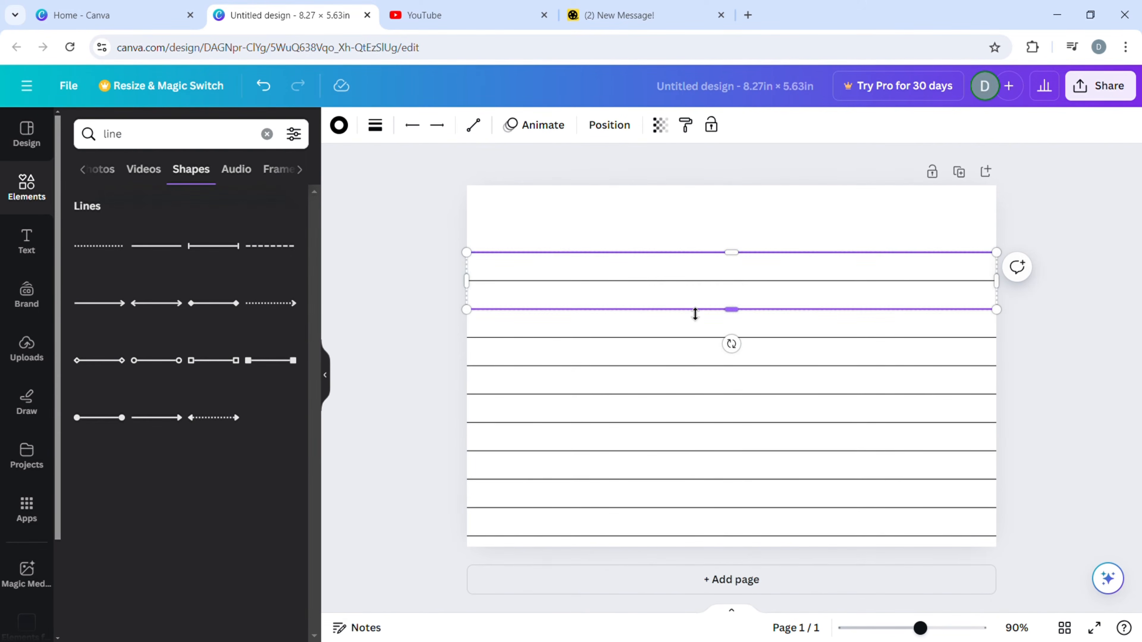
left_click(685, 367, "shift")
left_click(683, 424, "shift")
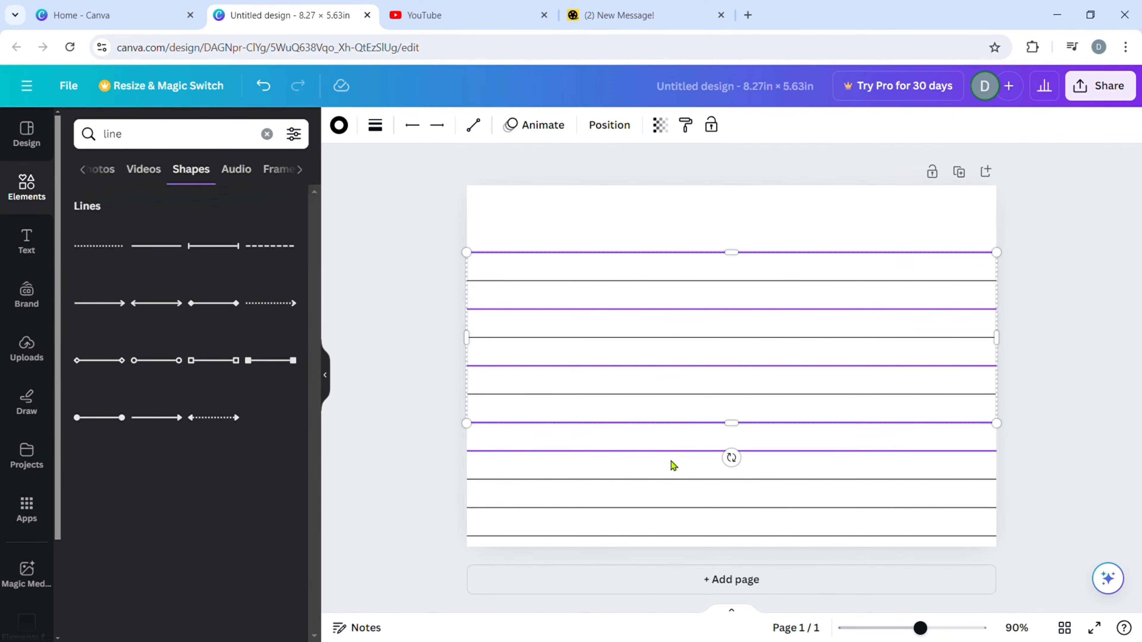
left_click(677, 480, "shift")
left_click(662, 536, "shift")
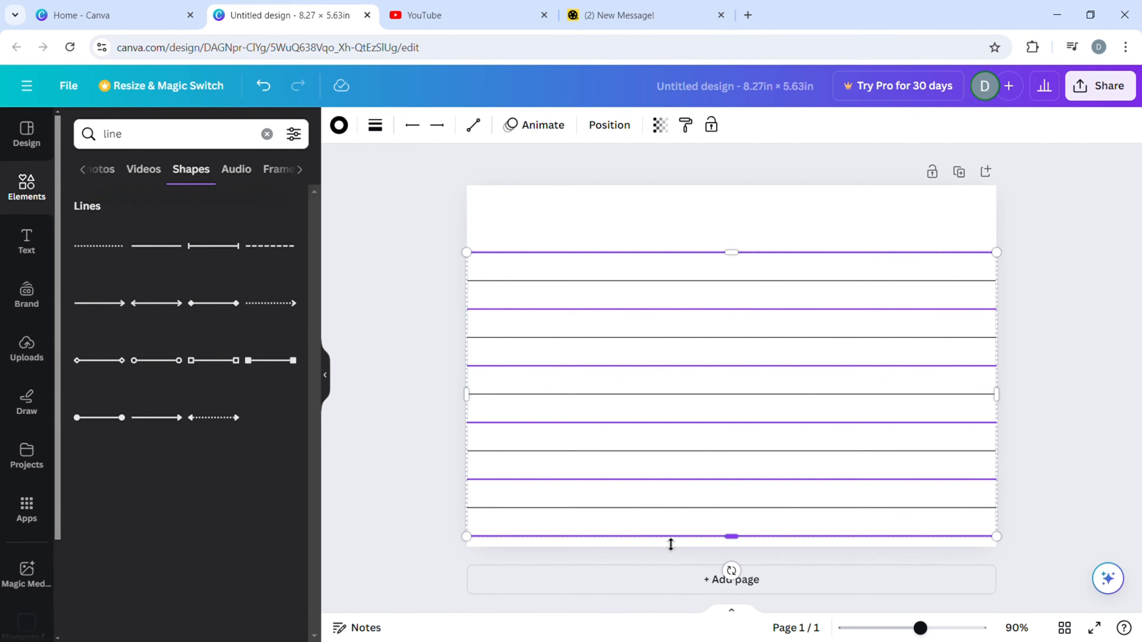
left_click(342, 130)
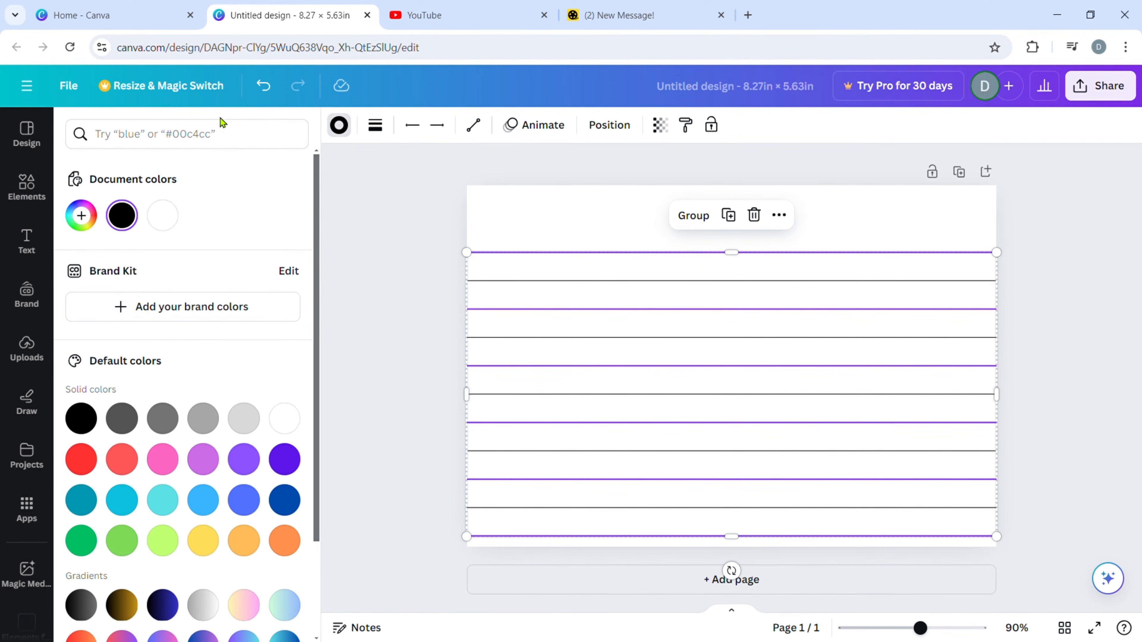
left_click(223, 133)
type("b")
key("BackSpace")
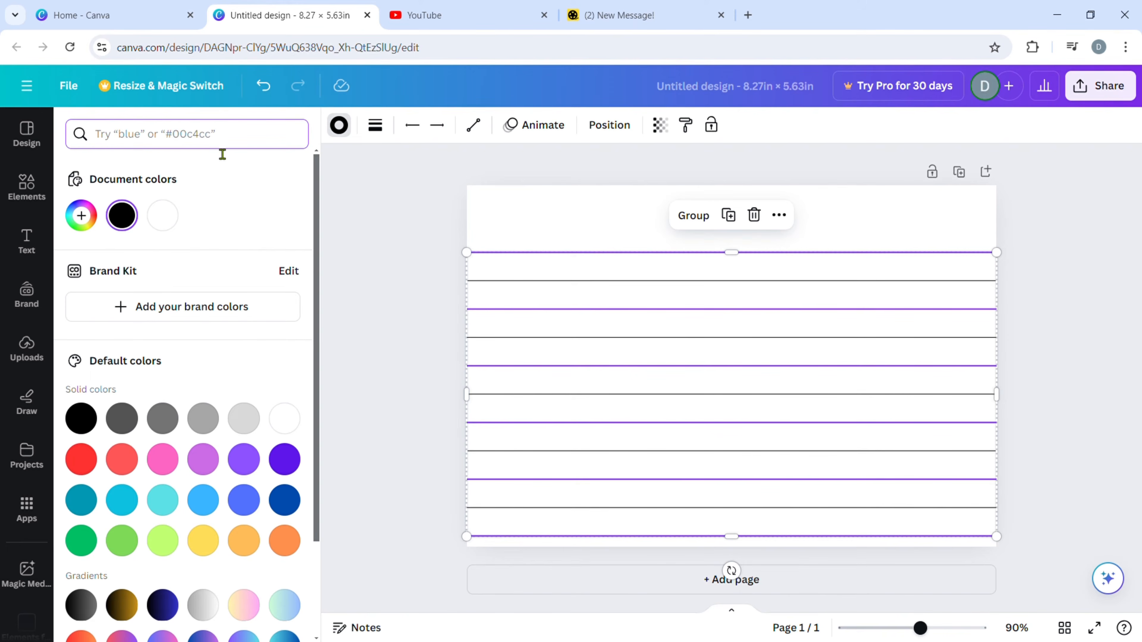
type("blue")
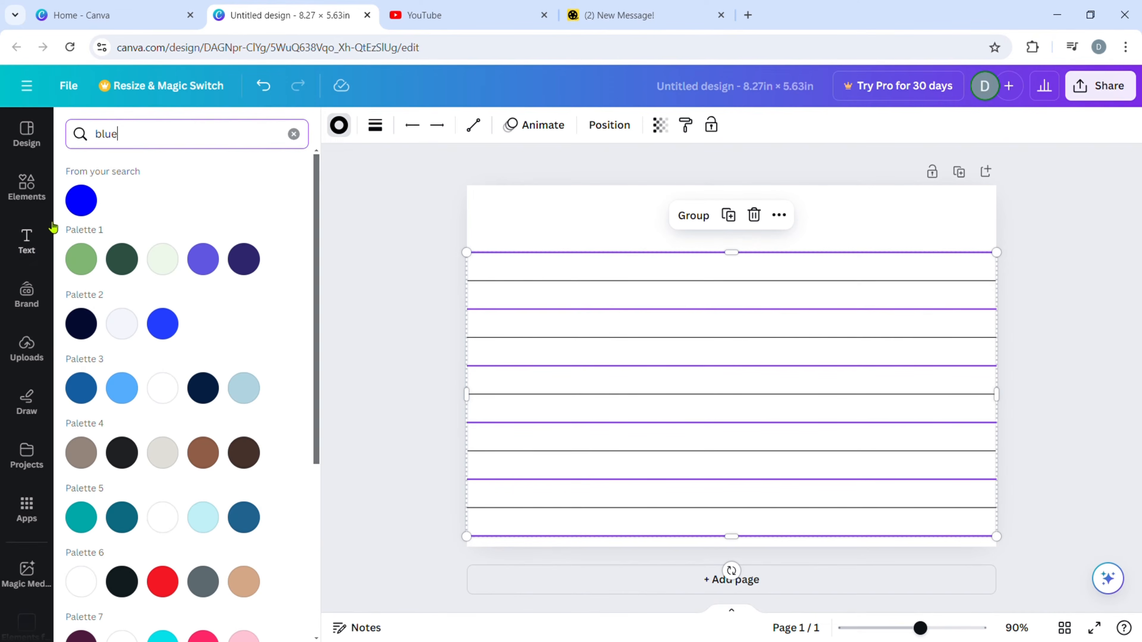
left_click(81, 200)
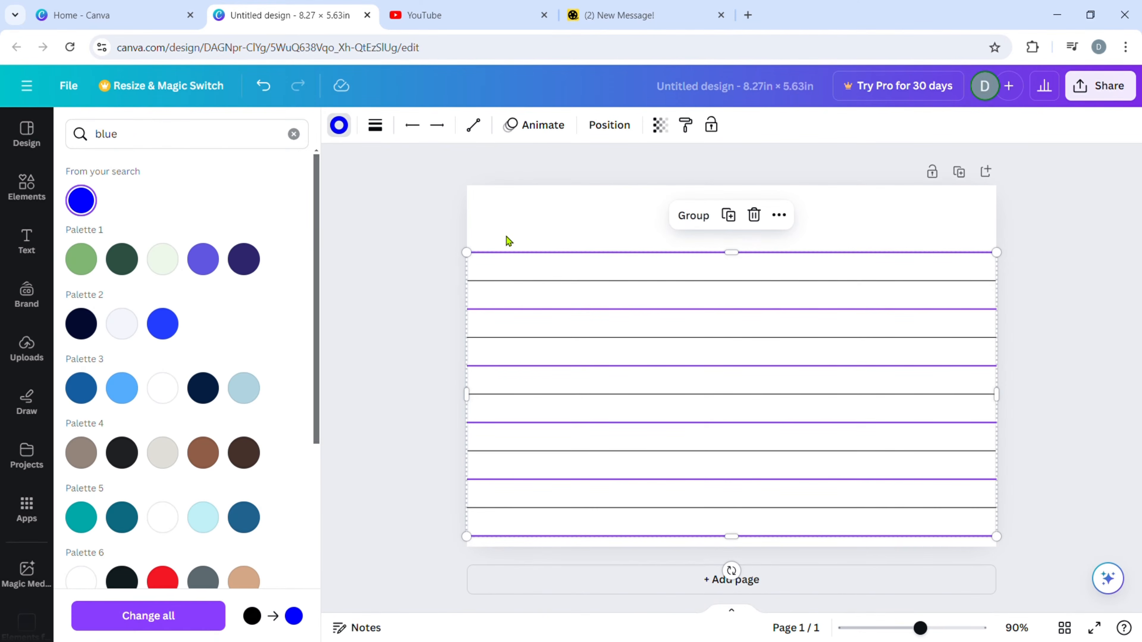
key("Escape")
- Color the five remaining black lines between the blue ones pure red
left_click(603, 294)
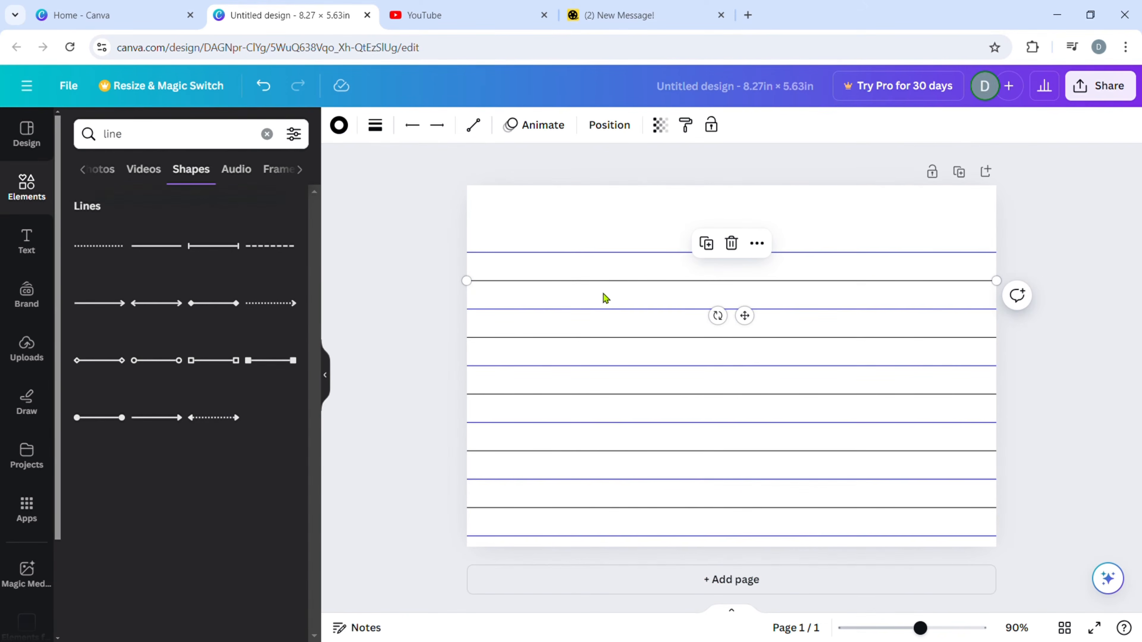
left_click(607, 342, "shift")
left_click(604, 395, "shift")
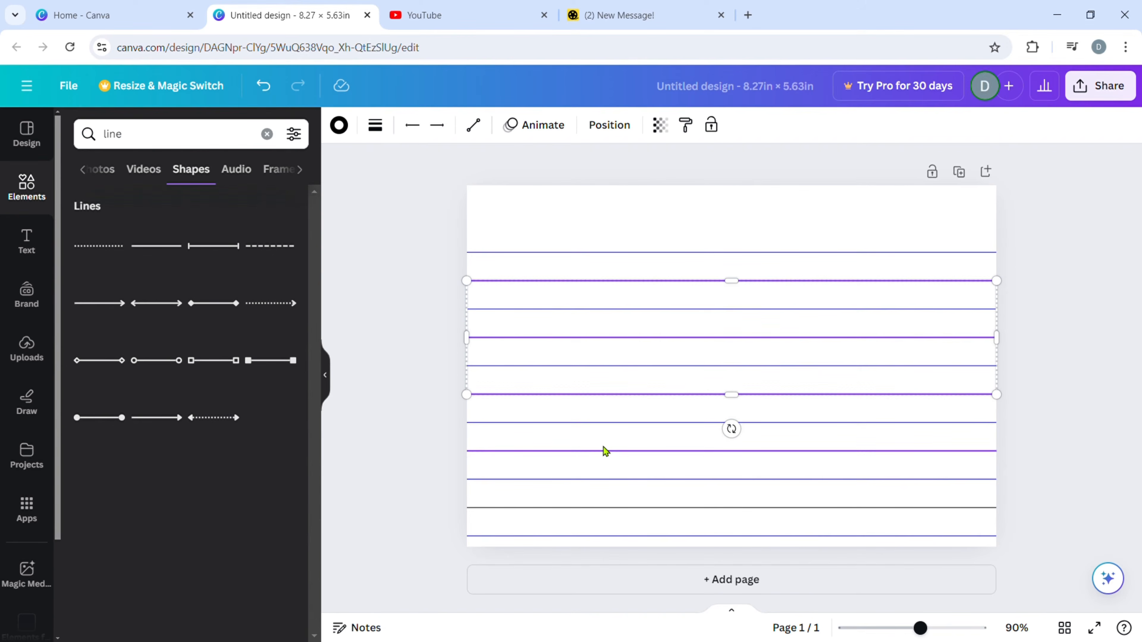
left_click(605, 451, "shift")
left_click(603, 508, "shift")
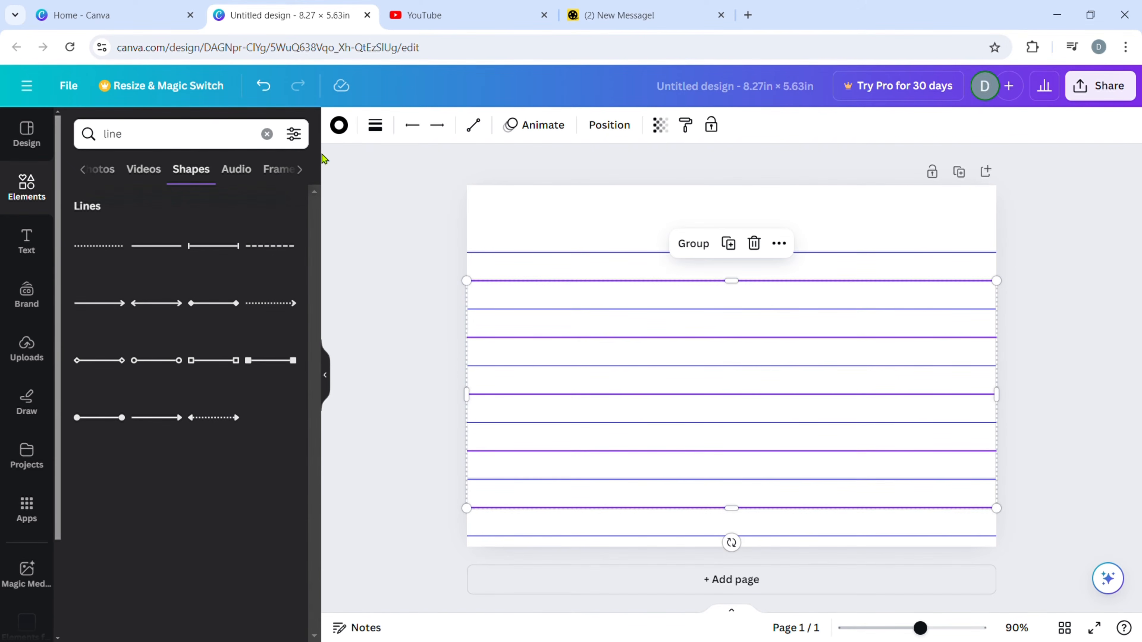
left_click(351, 125)
left_click(171, 135)
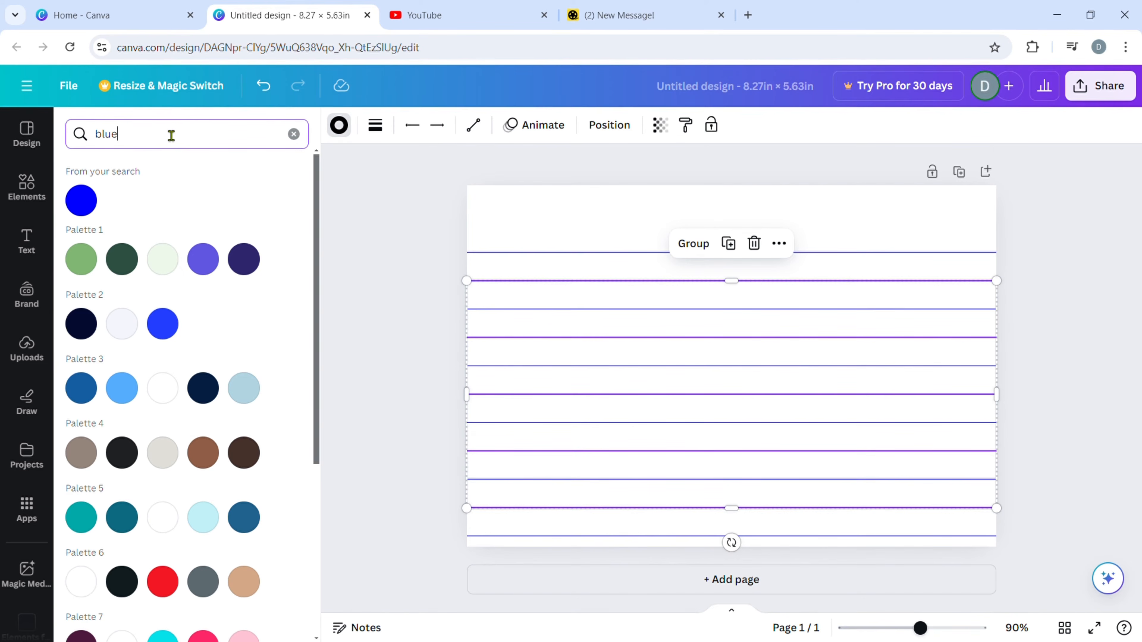
type("red")
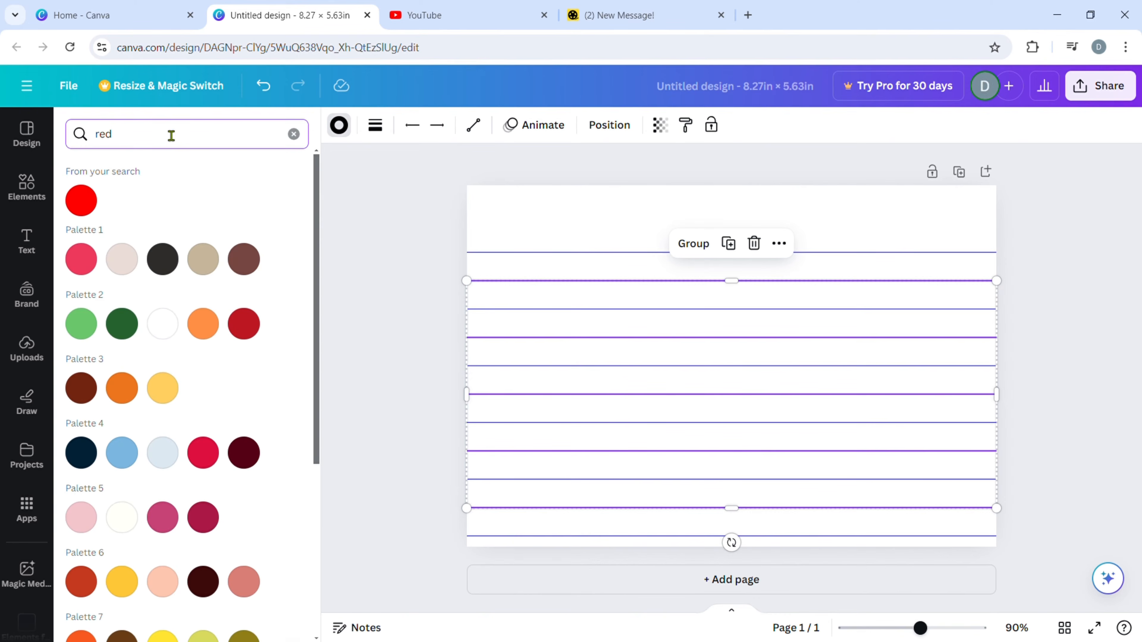
left_click(83, 209)
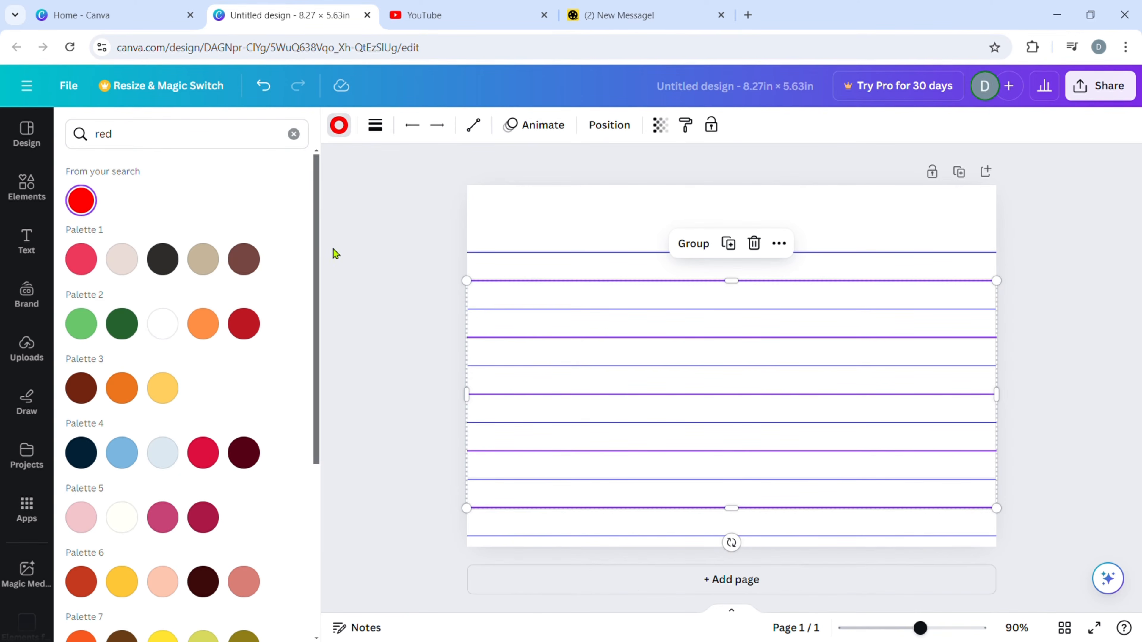
left_click(370, 258)
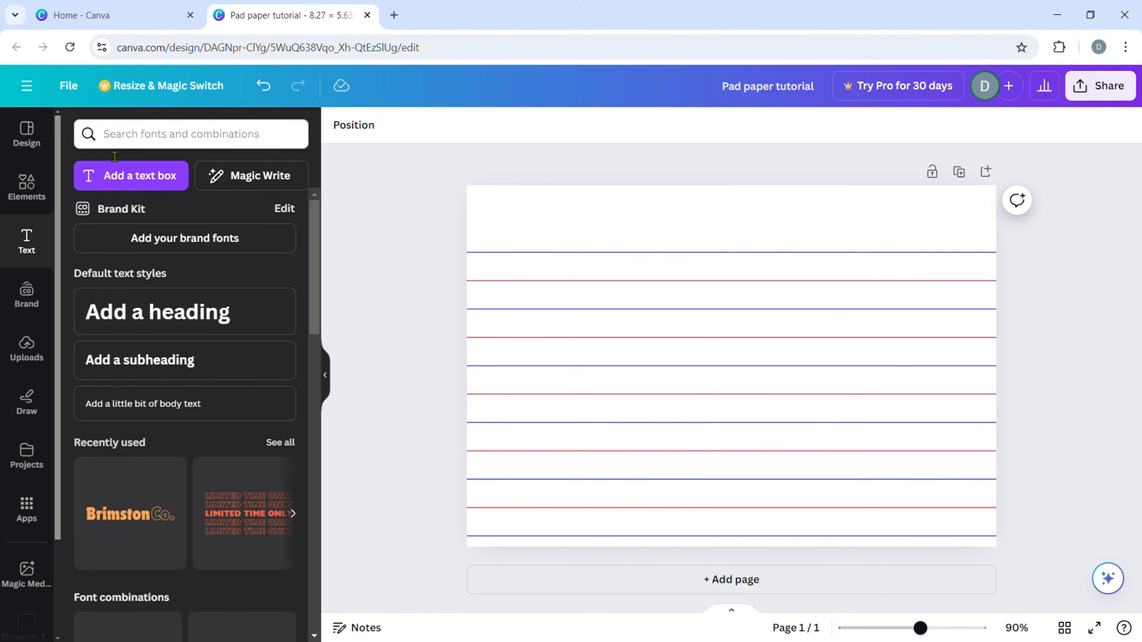
- Add a text box about 8.16 in wide just above the highest line, at about 0.71 in vertically, and center it horizontally on the page
left_click(137, 176)
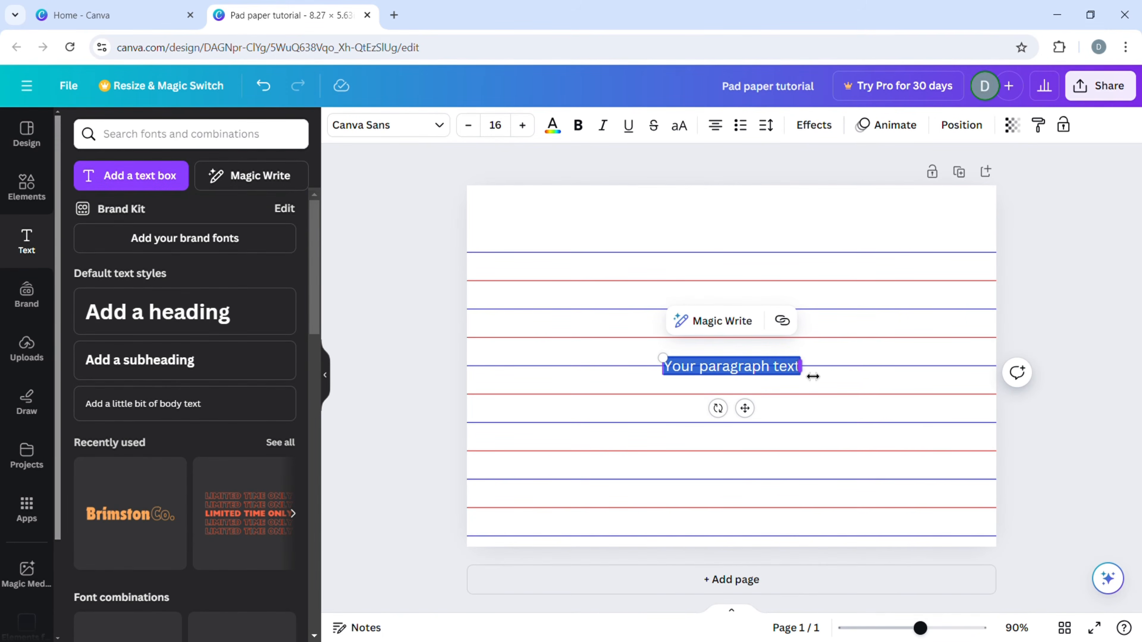
left_click_drag(813, 377, 997, 360)
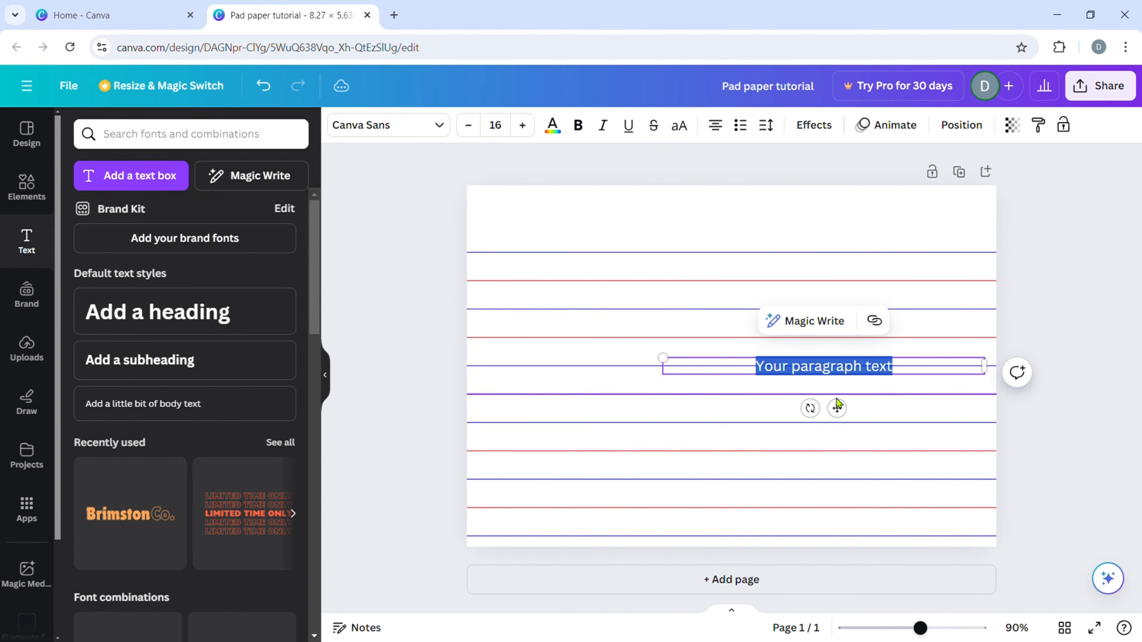
left_click_drag(847, 416, 652, 287)
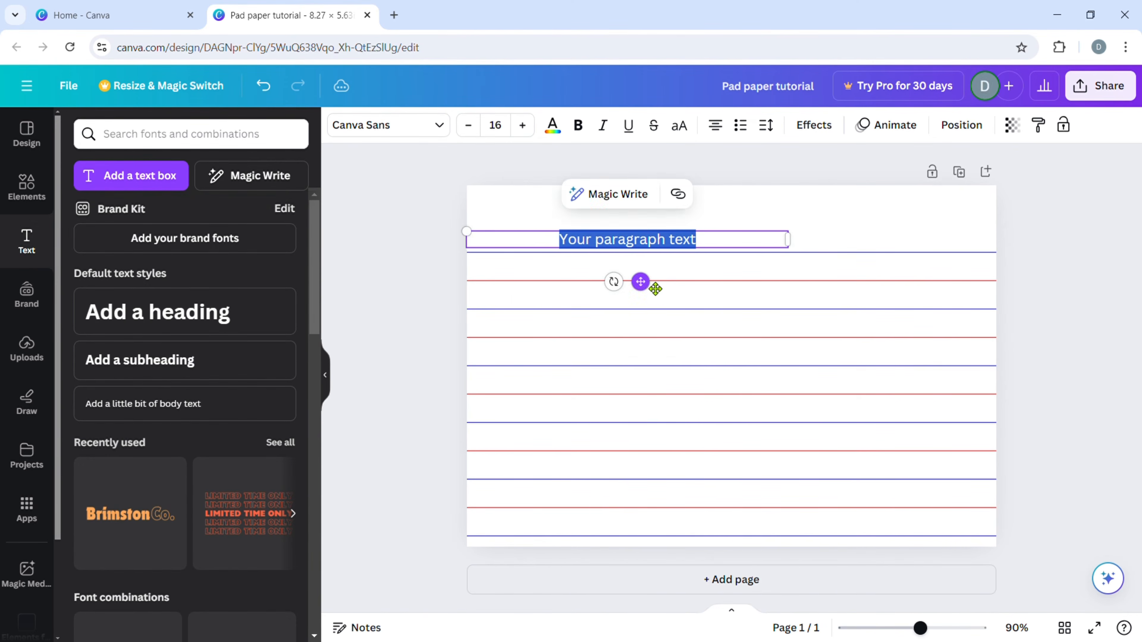
left_click_drag(797, 246, 998, 242)
left_click(960, 125)
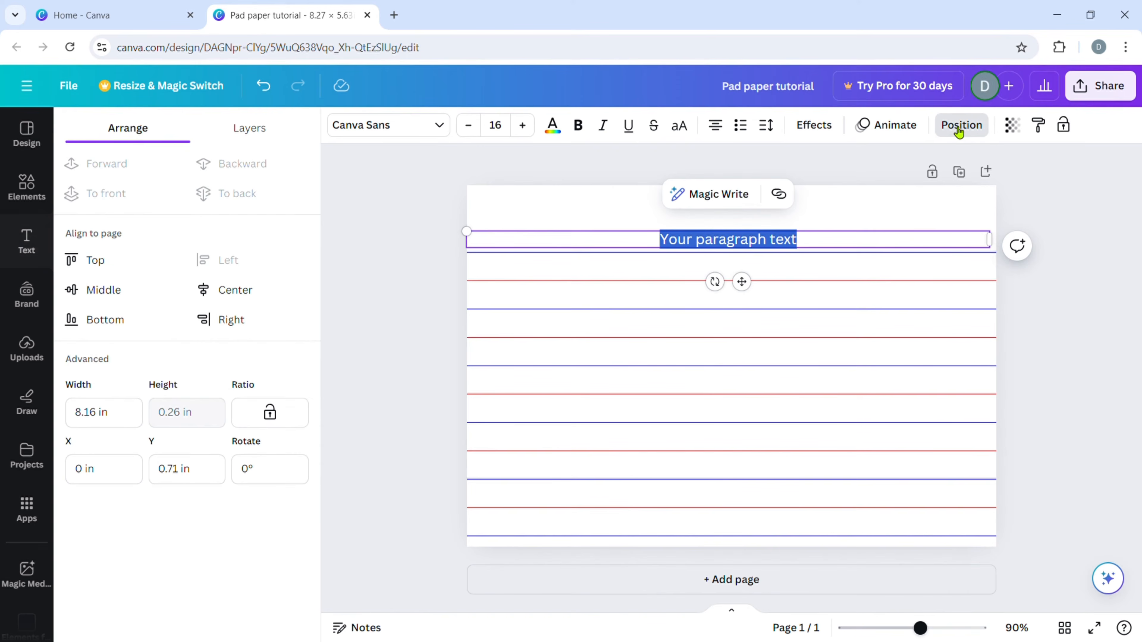
left_click(245, 292)
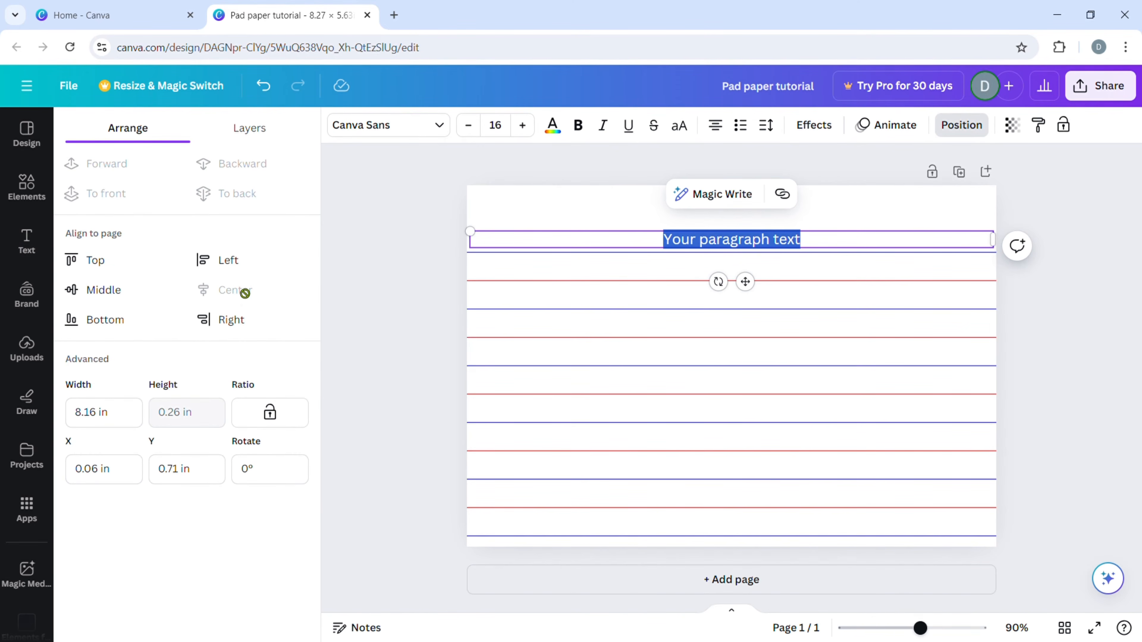
- Set the text box's font size to 12 and its font to Arial
left_click(515, 131)
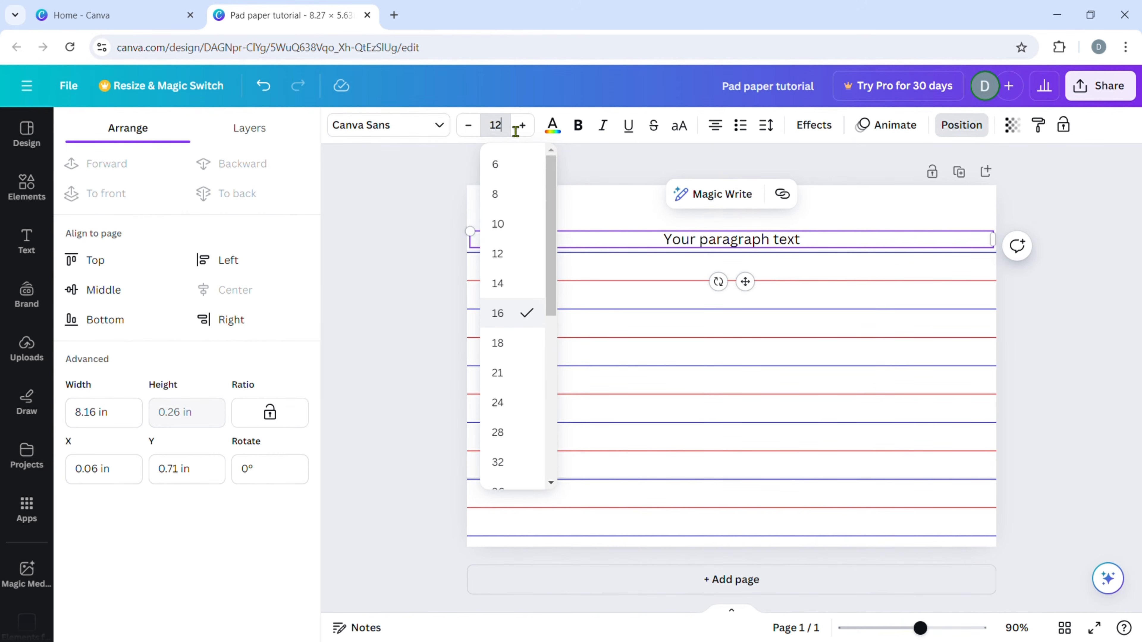
key("Return")
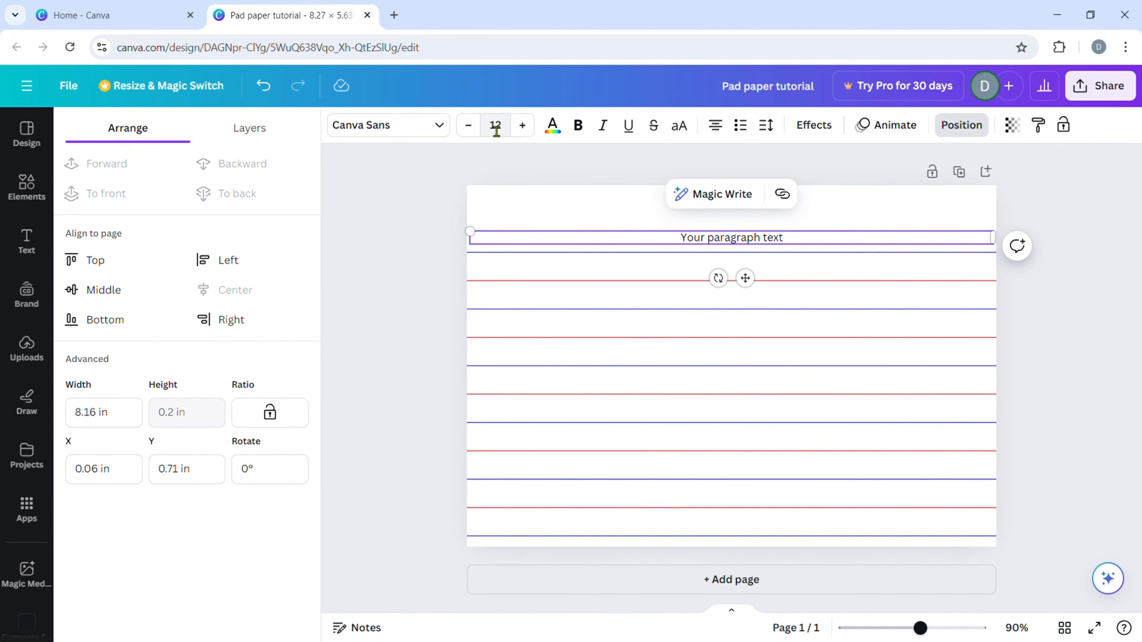
left_click(438, 126)
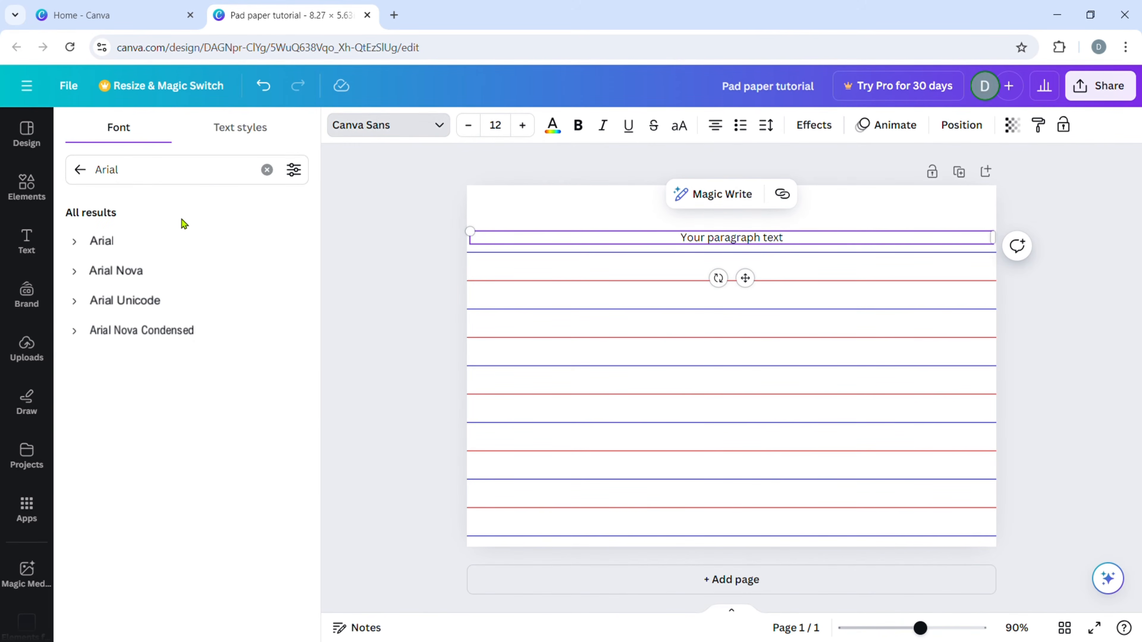
left_click(164, 243)
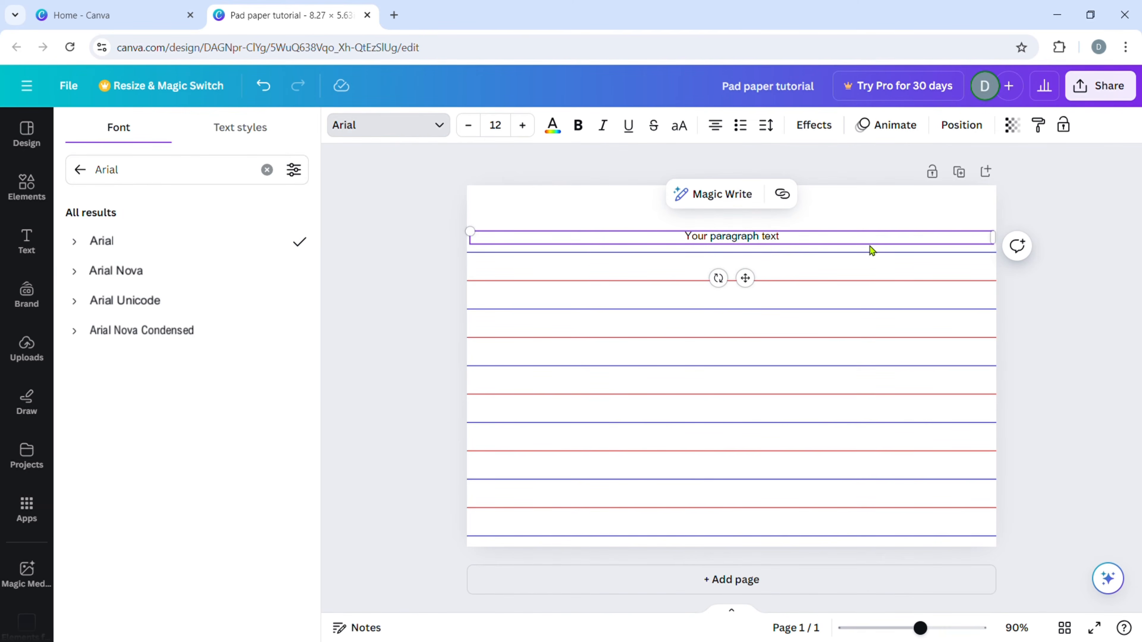
- Replace the placeholder with left-aligned "Name:" and "Date:" labels, each followed by an underscore blank, with the date near the line's end
left_click(818, 245)
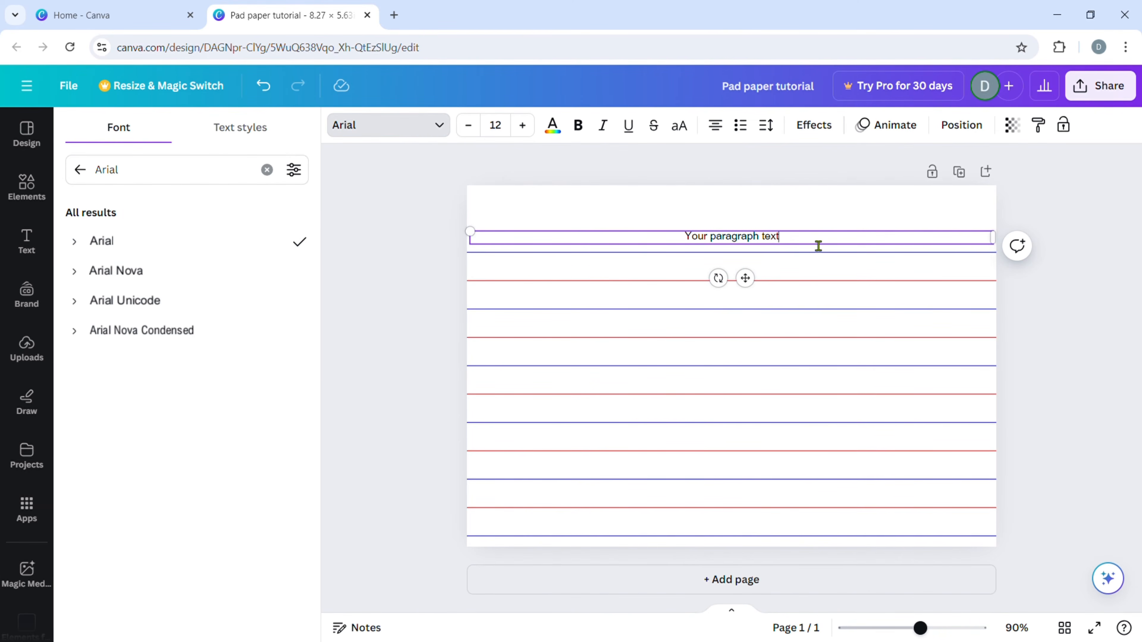
key("ctrl+a")
type("Name")
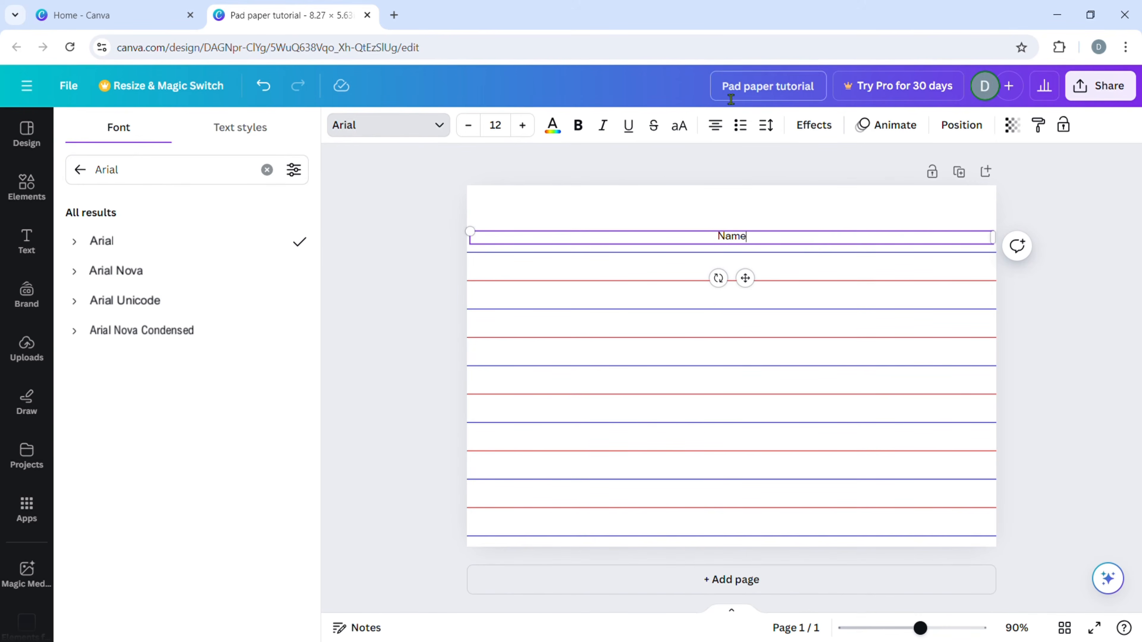
left_click(715, 126)
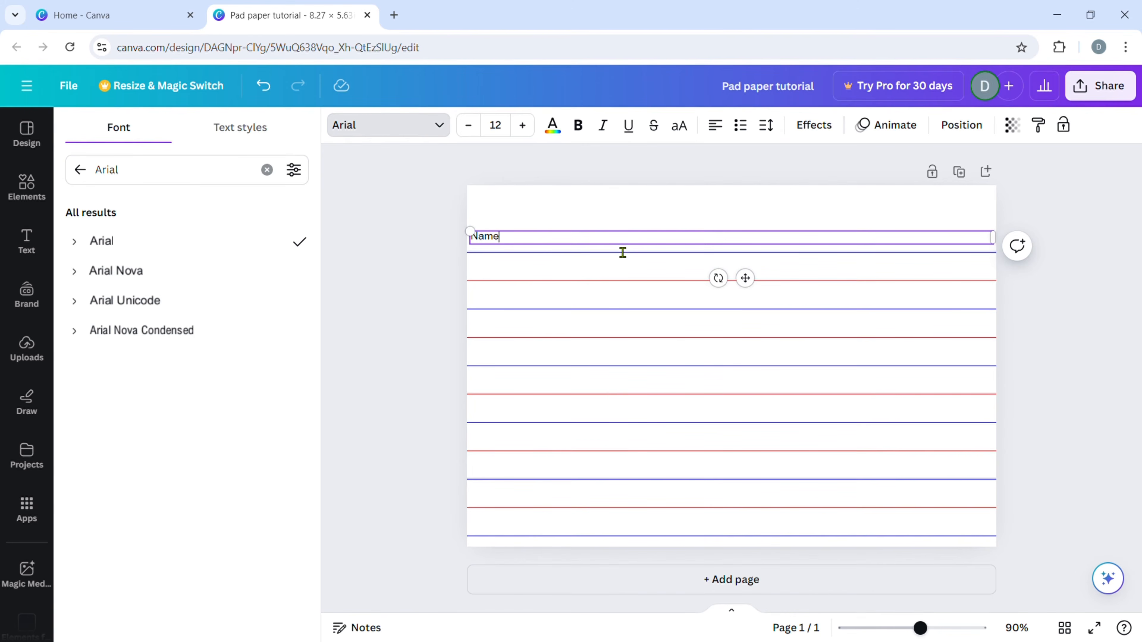
type(": _______________________________________")
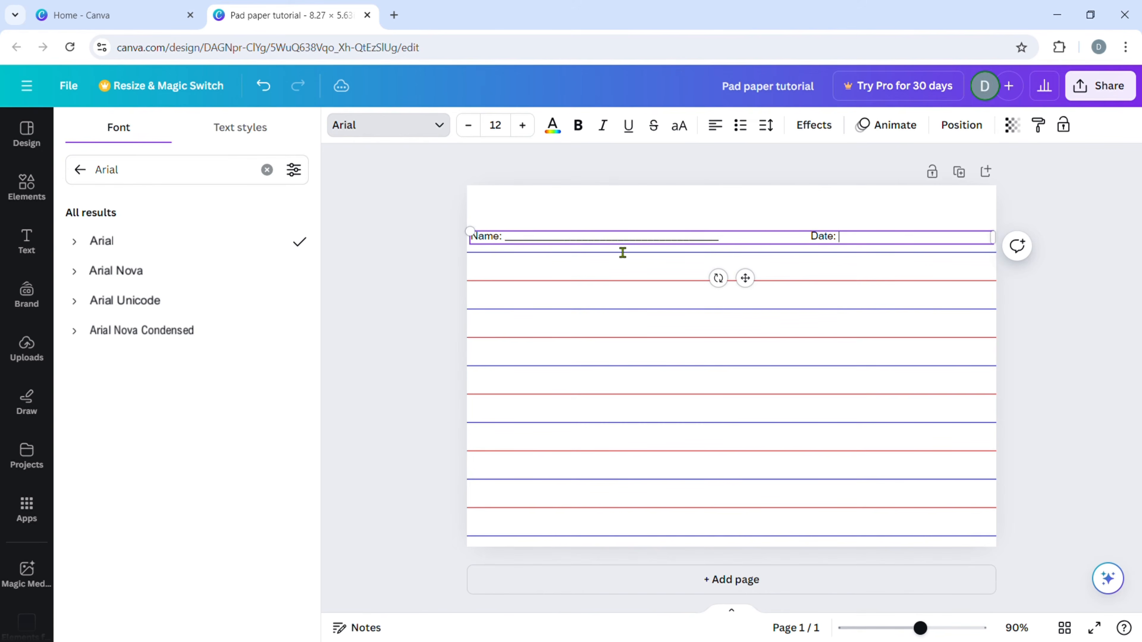
type("_______________________")
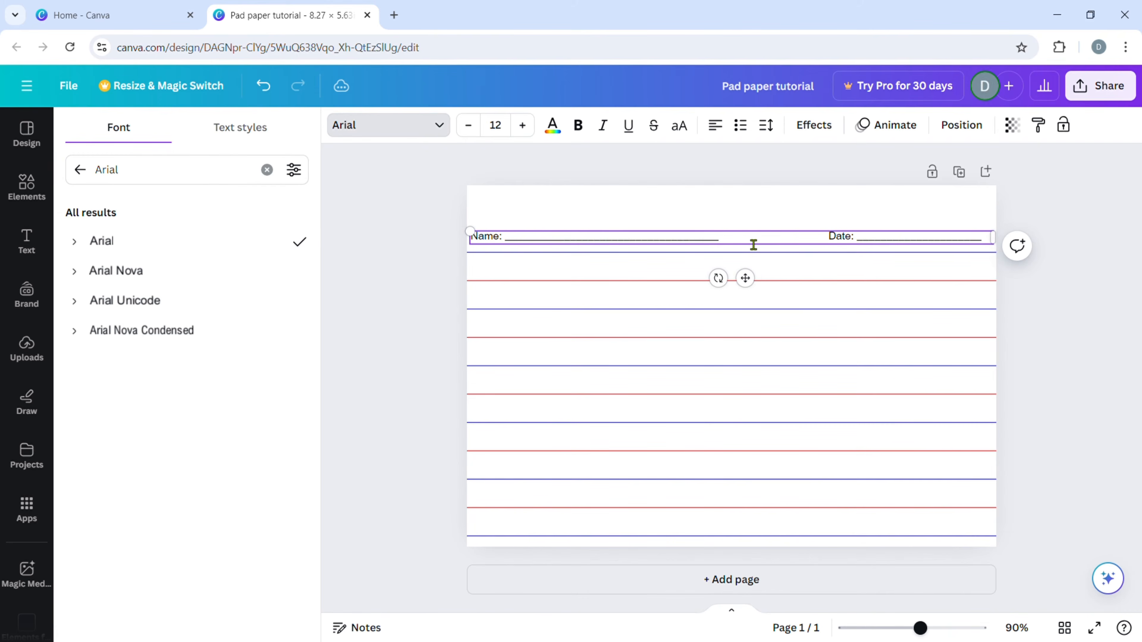
- Color the entire Name/Date header text the same pure blue as the blue ruled lines
key("ctrl+a")
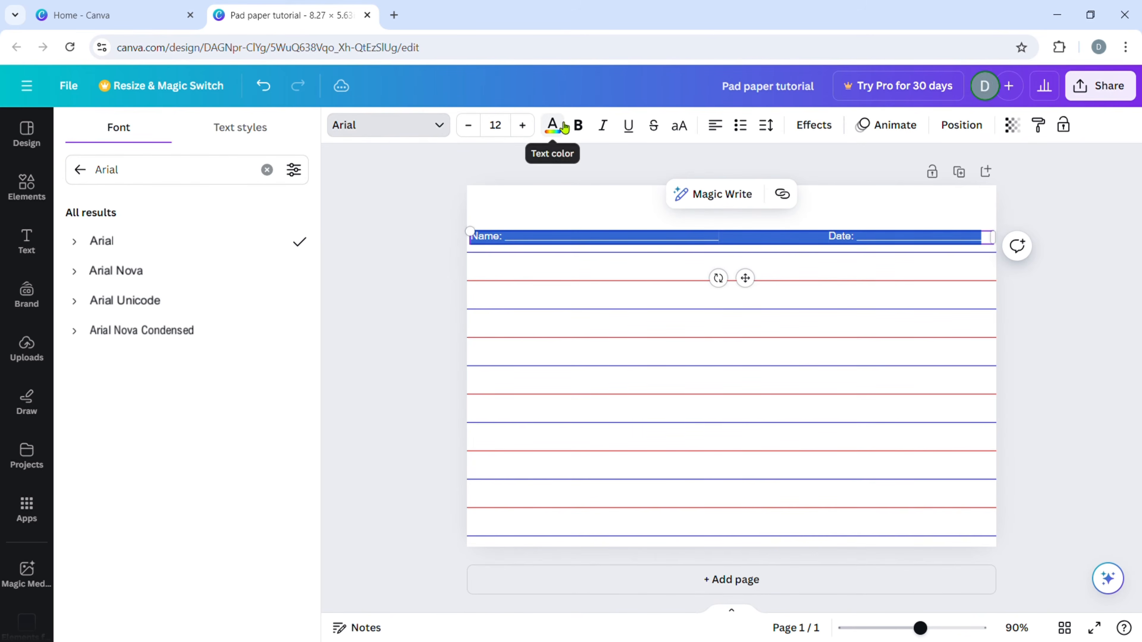
left_click(552, 126)
left_click(162, 216)
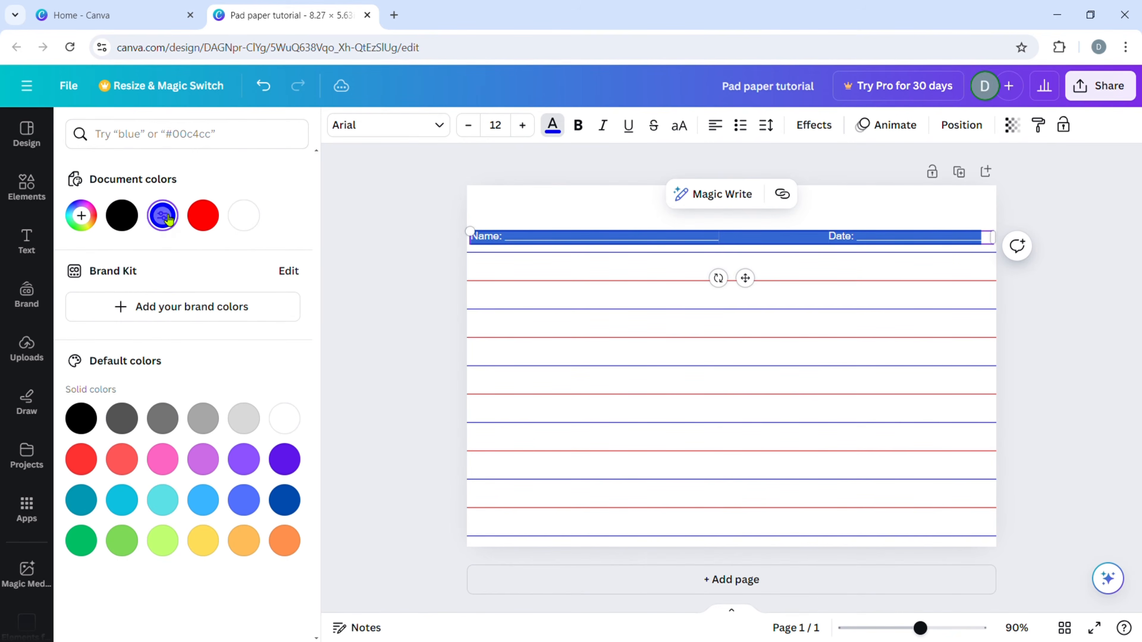
left_click(340, 239)
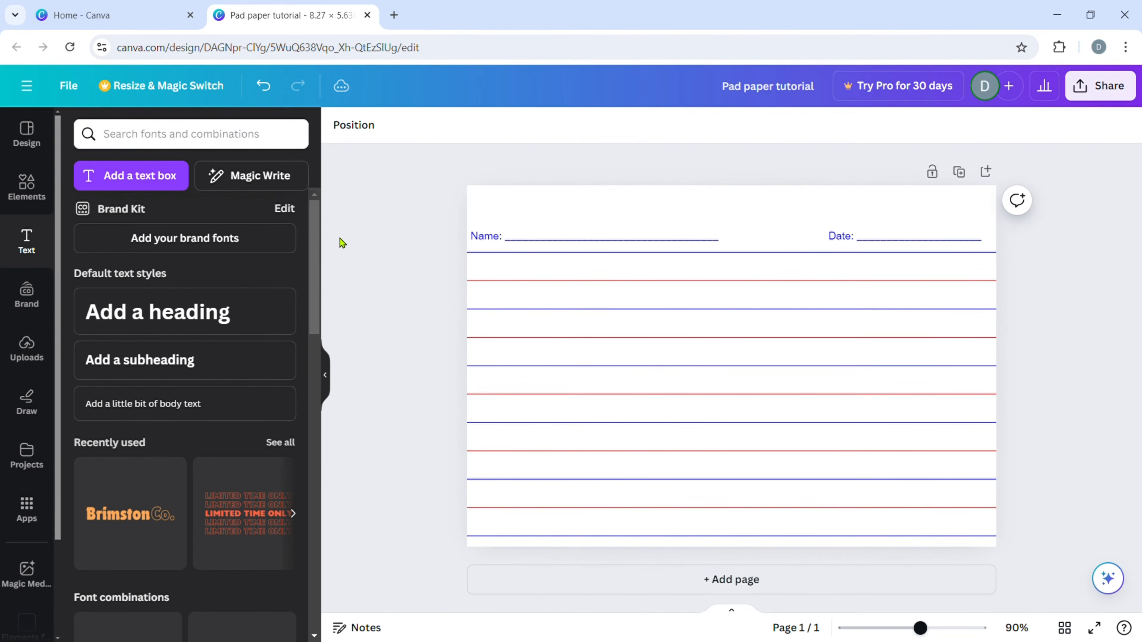
- Nudge the Name/Date text box slightly down so it sits closer to the highest blue line
left_click(548, 235)
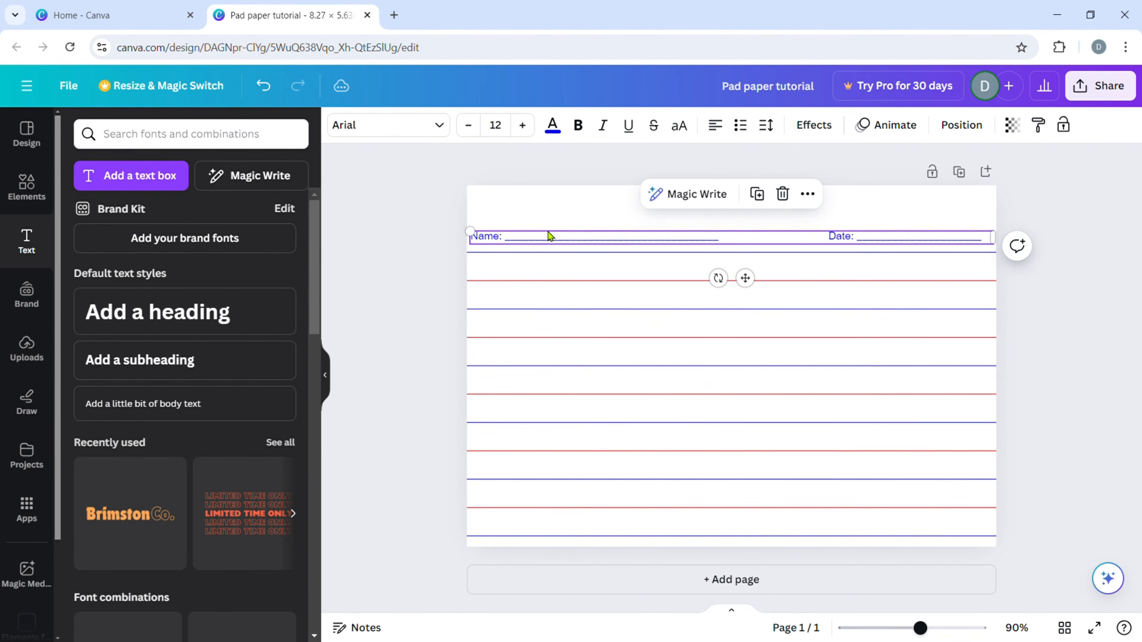
key("shift+Down")
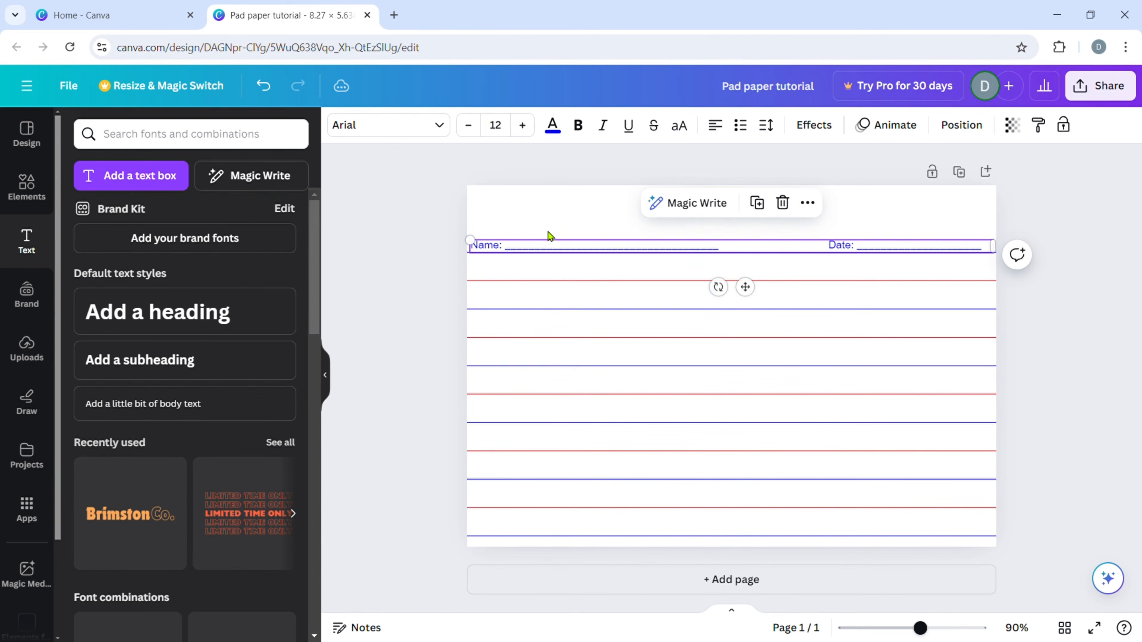
key("shift+Up")
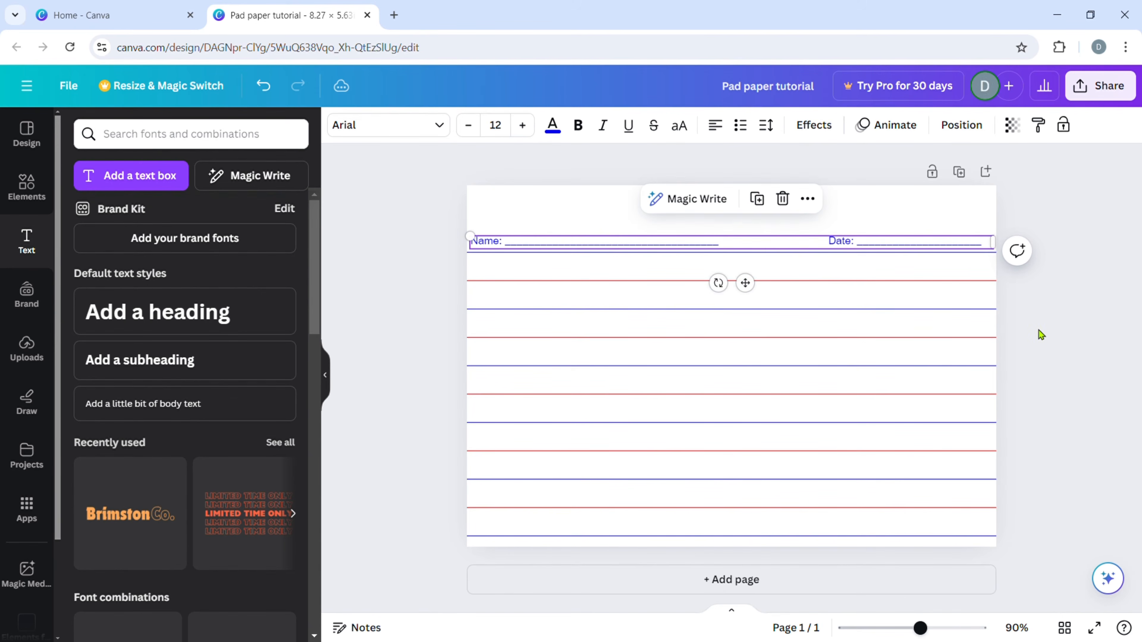
left_click(1041, 331)
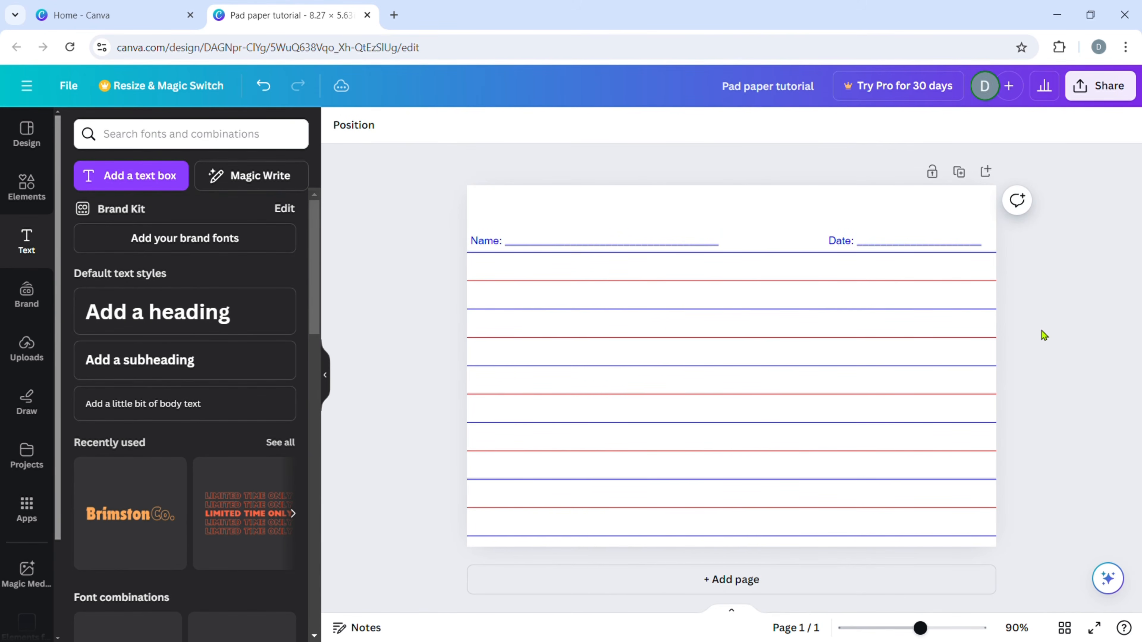
- Download the pad paper design as a PNG image
left_click(1123, 87)
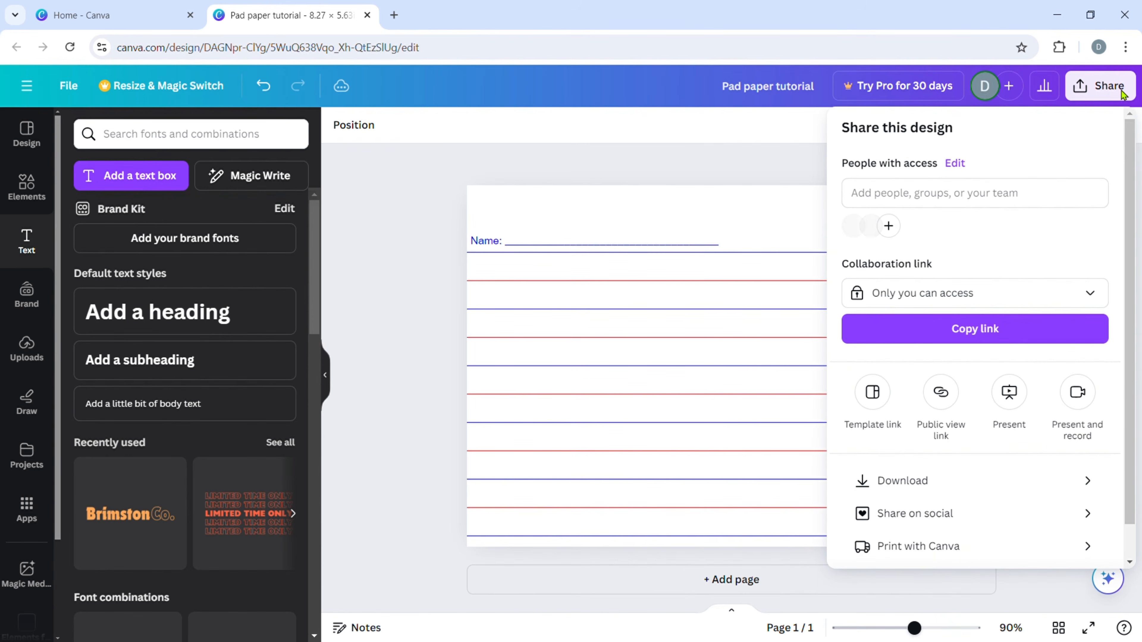
left_click(928, 493)
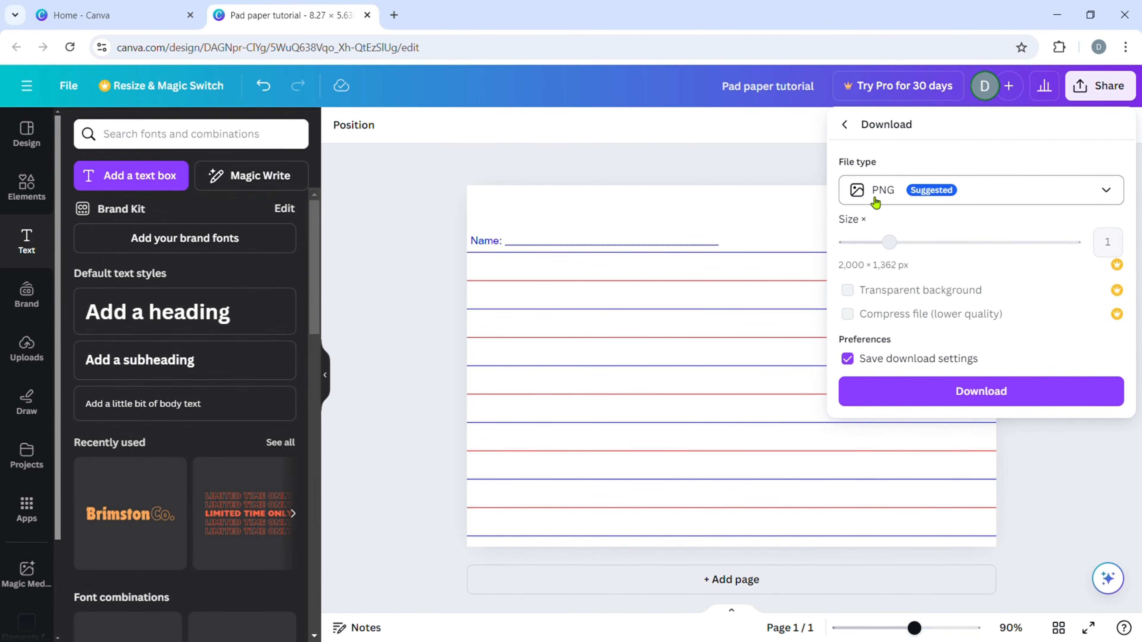
left_click(996, 392)
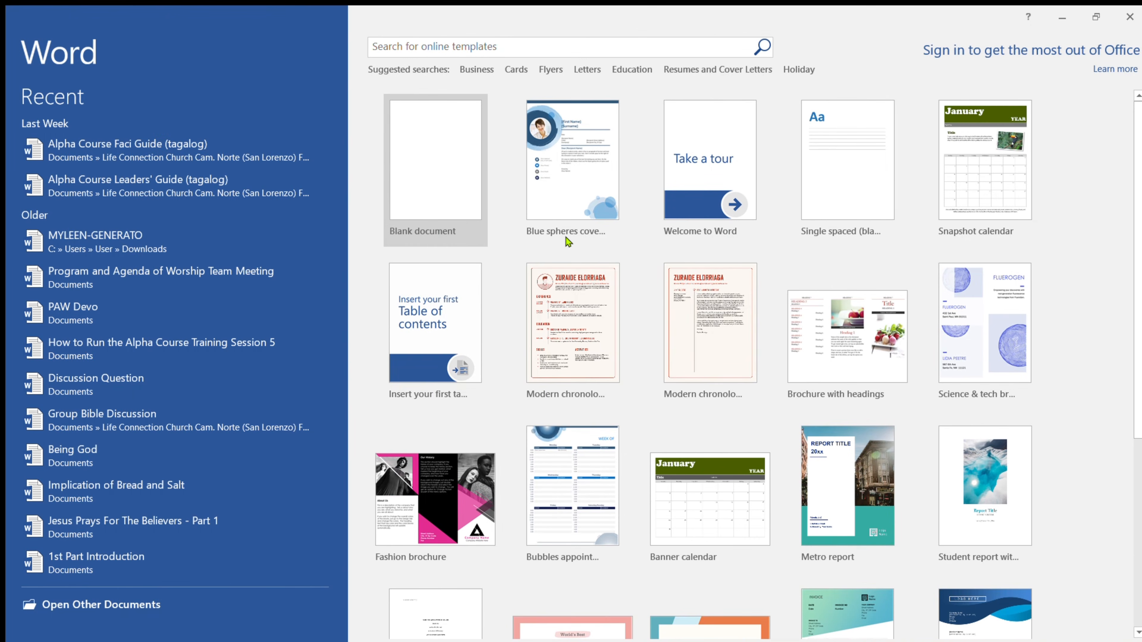
- Switch to Word, create a blank document with A4 page size, and insert the downloaded pad paper picture
left_click(419, 163)
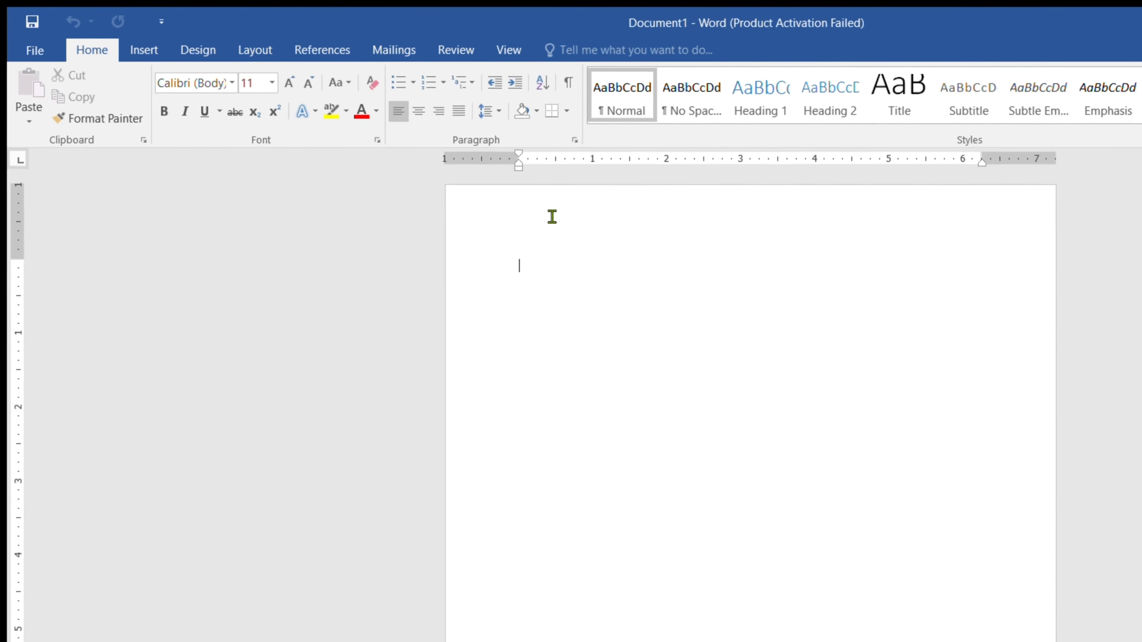
left_click(338, 66)
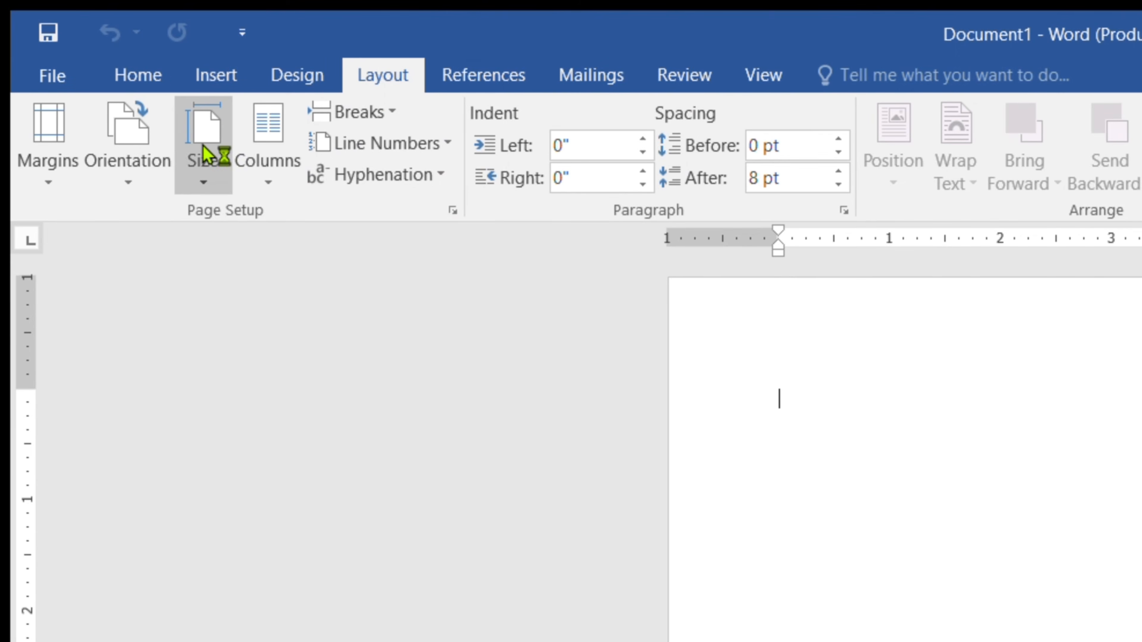
left_click(219, 75)
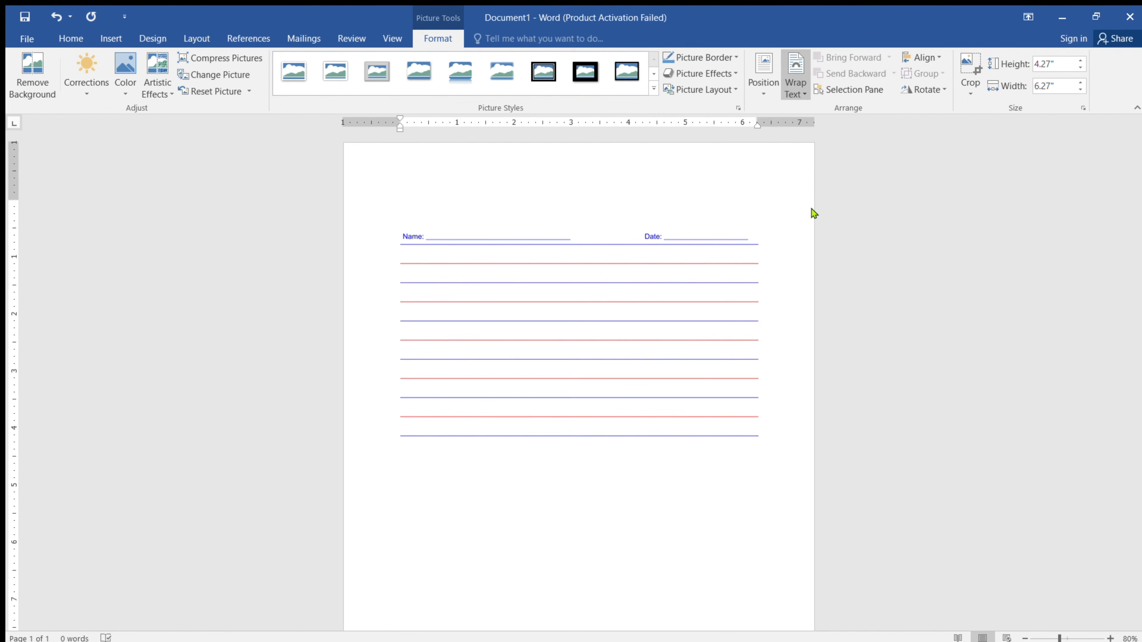
- Position the picture at the page's upper-left corner and enlarge it to about 8.23 × 5.6 in to span the page width
left_click_drag(630, 259, 701, 365)
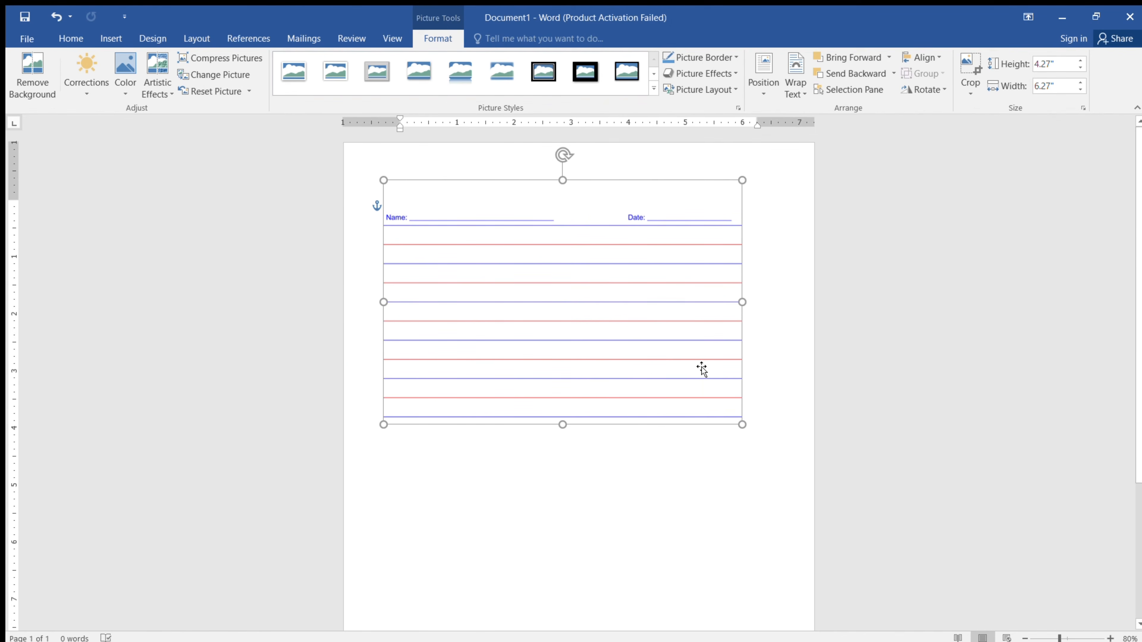
key("ctrl+z")
left_click_drag(702, 387, 810, 464)
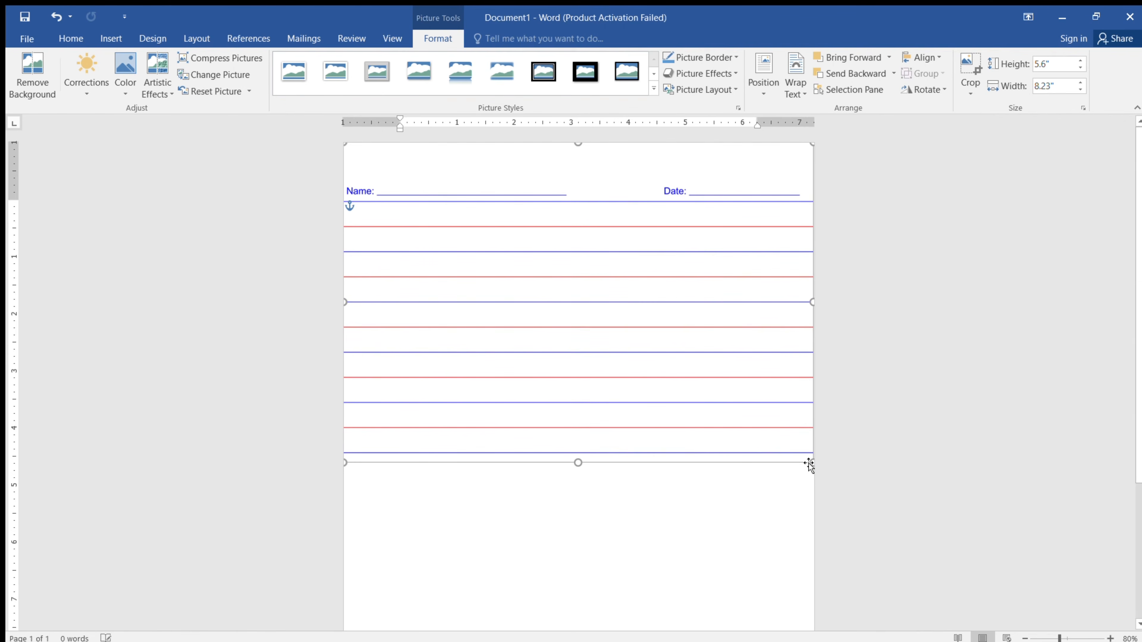
- Duplicate the pad paper picture and place the copy directly below the original, aligned with the page's side edges
key("ctrl+c")
key("ctrl+v")
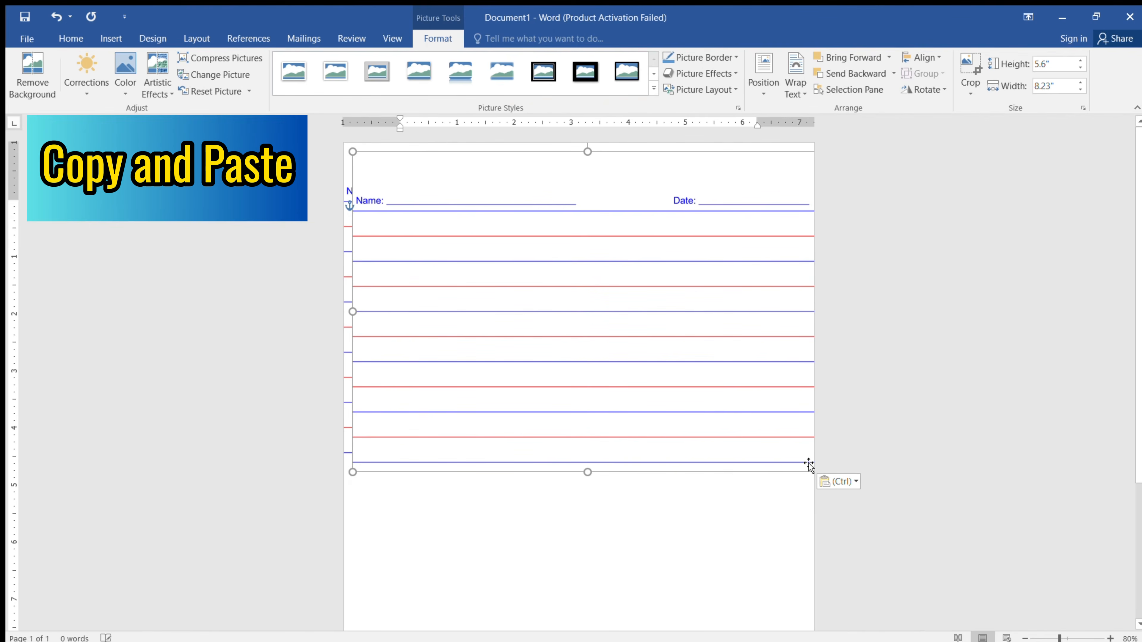
scroll(580, 315, "down", 5)
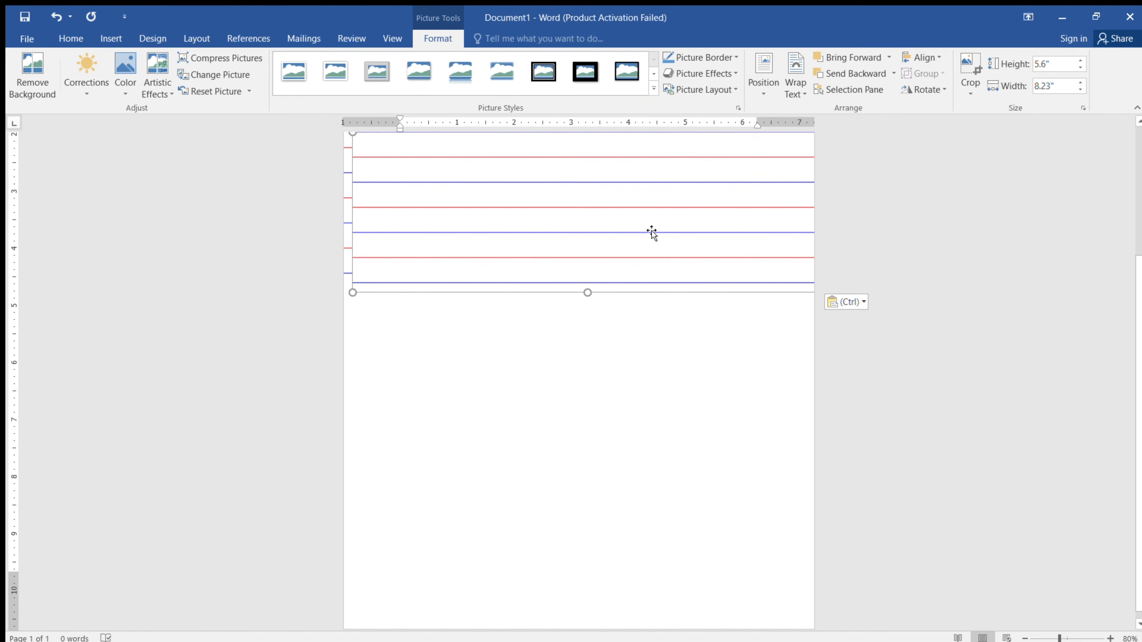
left_click_drag(652, 232, 633, 537)
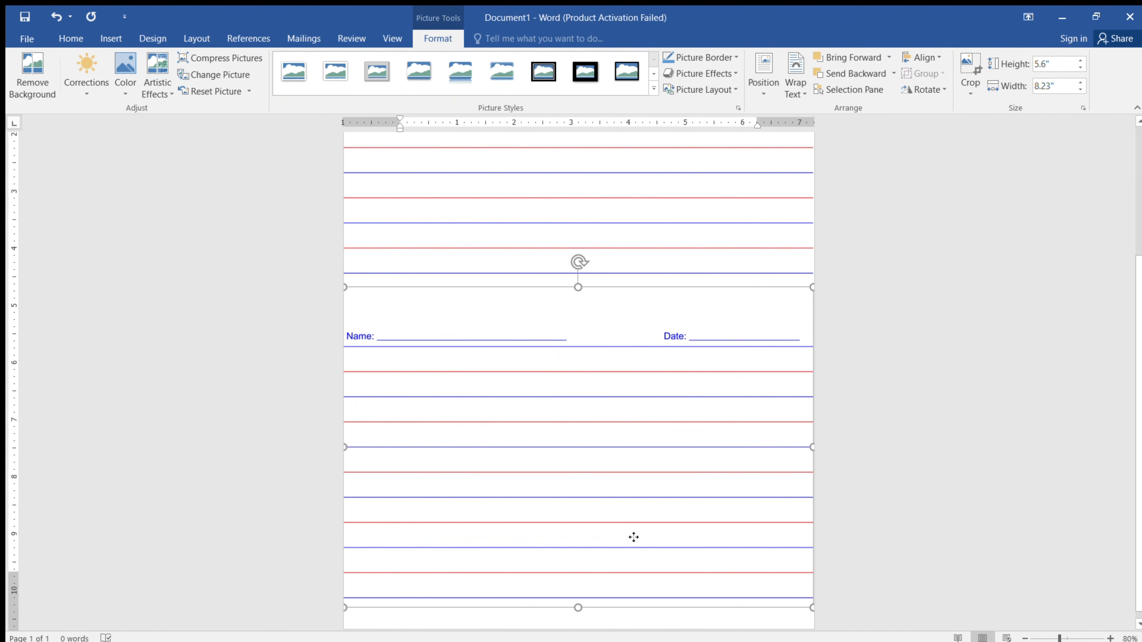
- Nudge the lower picture down in small increments until its bottom edge meets the bottom of the page
scroll(1140, 405, "down", 1)
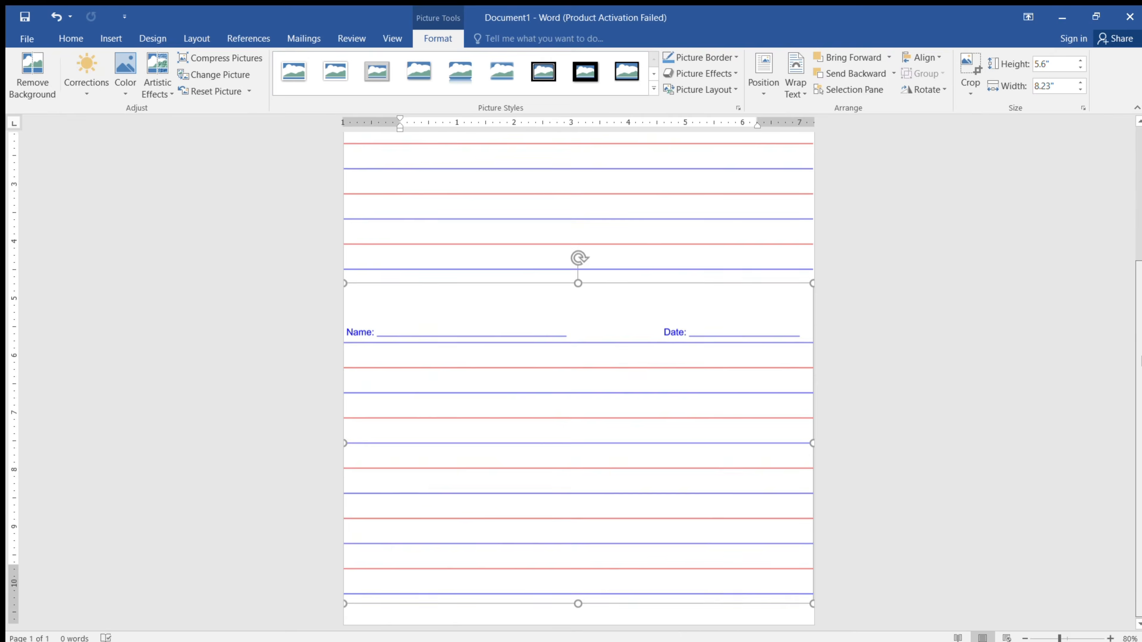
key("ctrl+z")
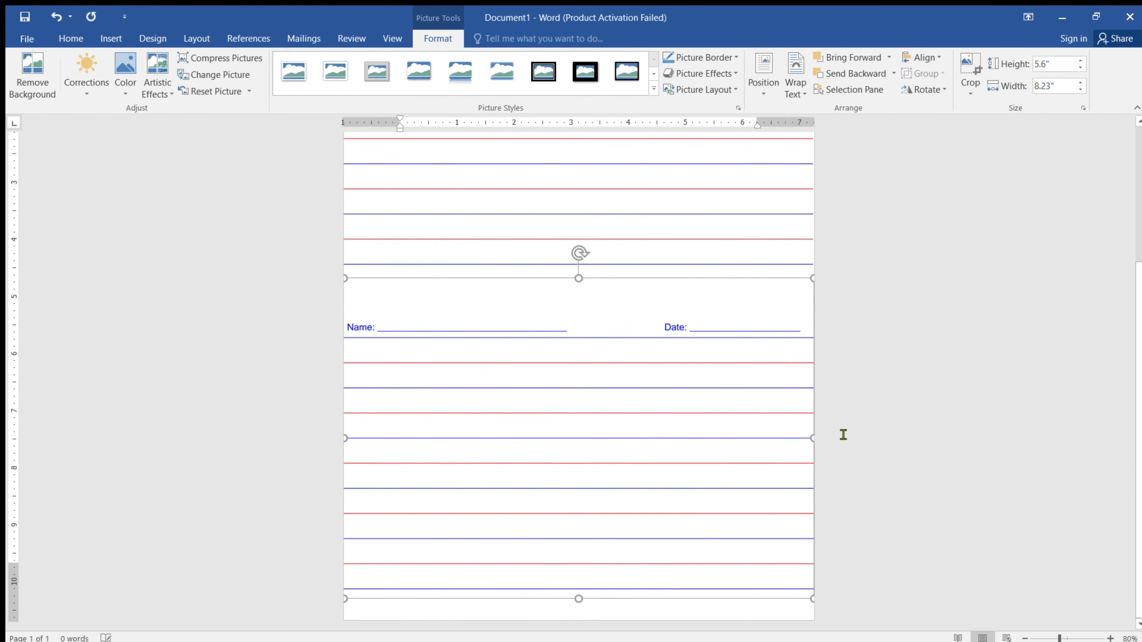
key("Right")
key("Down")
key("Down")
key("Down")
key("Down")
key("Down")
key("Down")
key("Down")
key("Down")
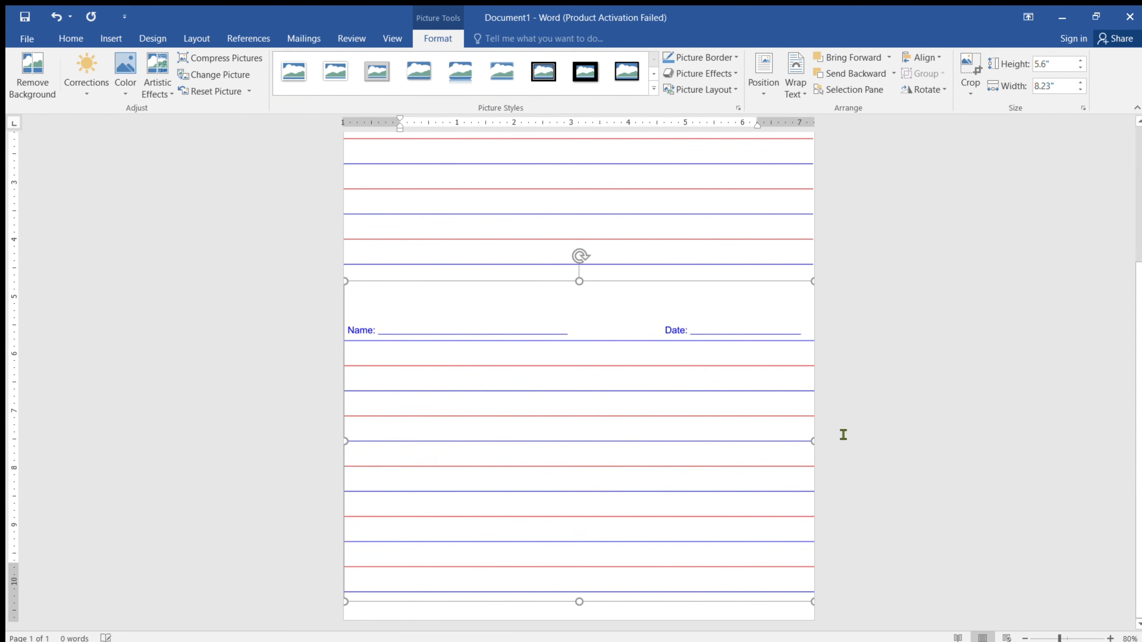
key("Down")
key("Down")
key("Down")
key("Down")
key("Down")
key("Down")
key("Down")
key("Down")
key("Down")
key("Down")
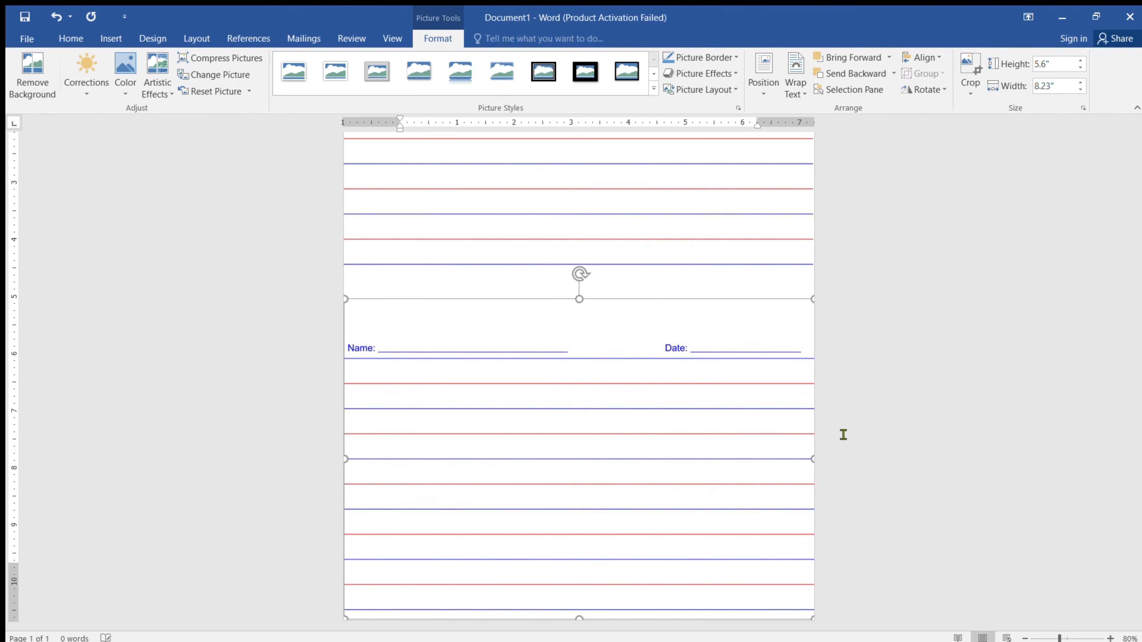
key("Left")
- Apply a black picture border to both the upper and lower pad paper pictures
left_click(630, 203)
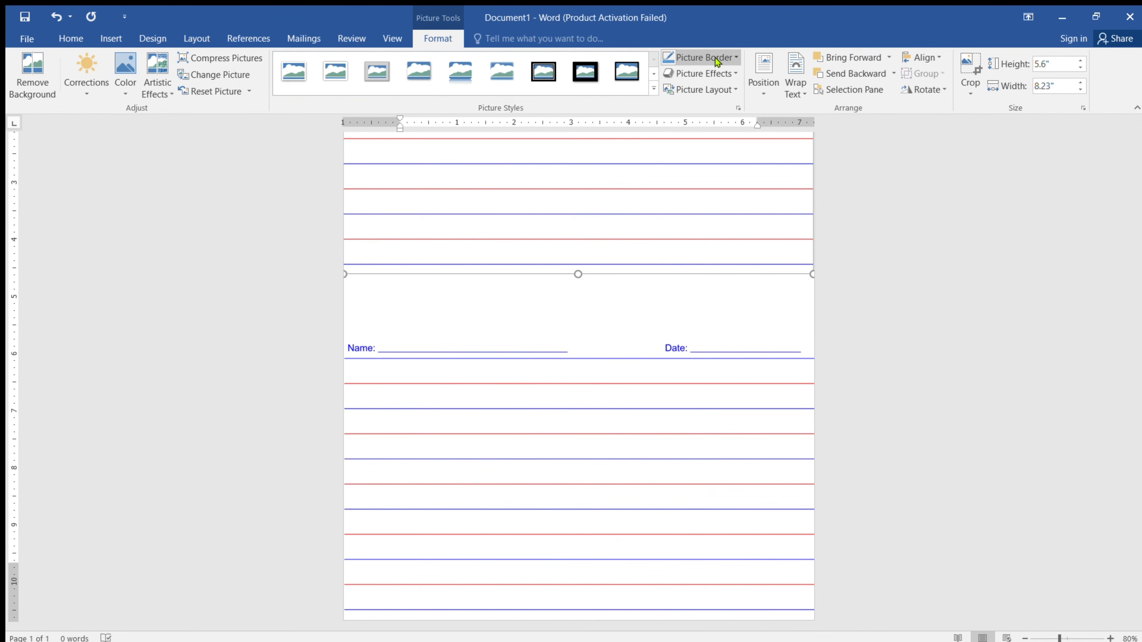
left_click(648, 390)
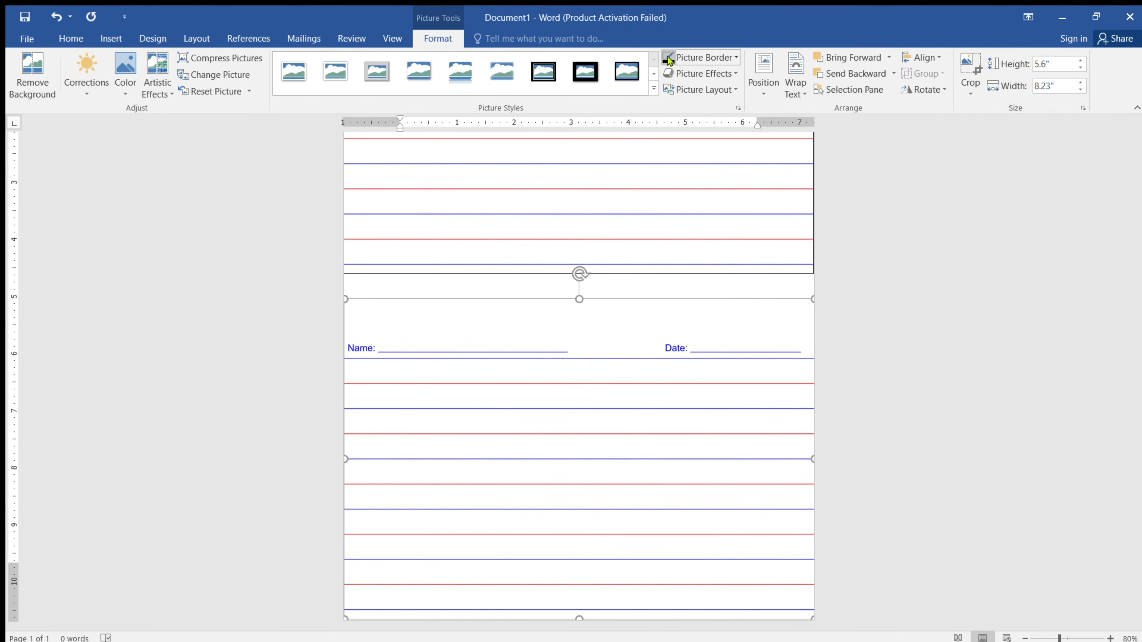
left_click(913, 388)
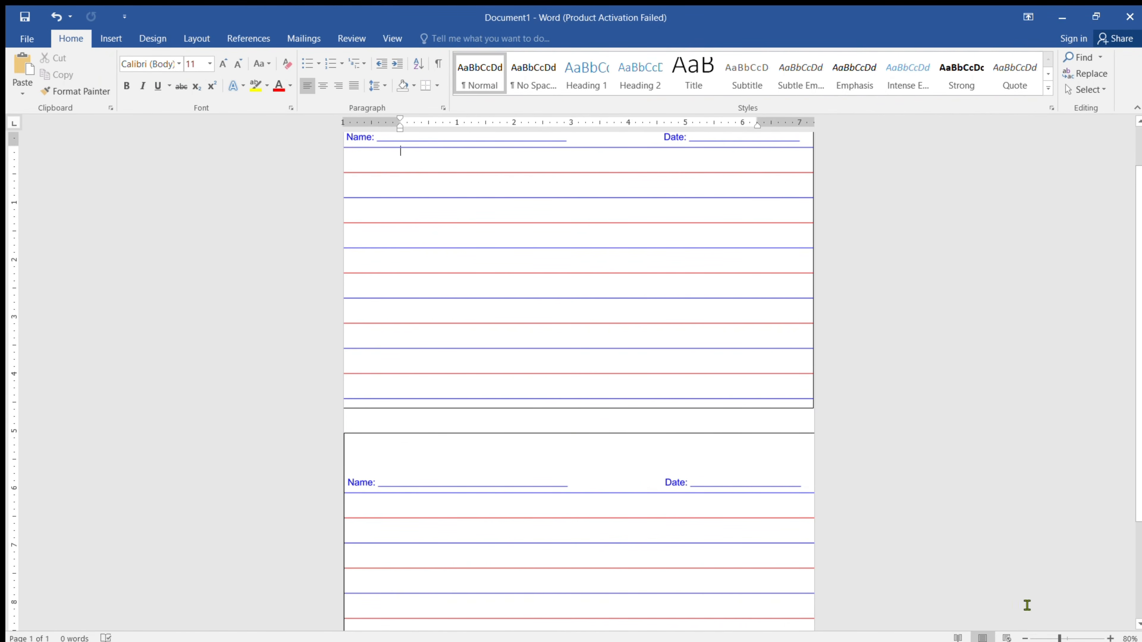
- View the whole page at 60% zoom and open the document's print preview
left_click(1025, 638)
left_click(1025, 638)
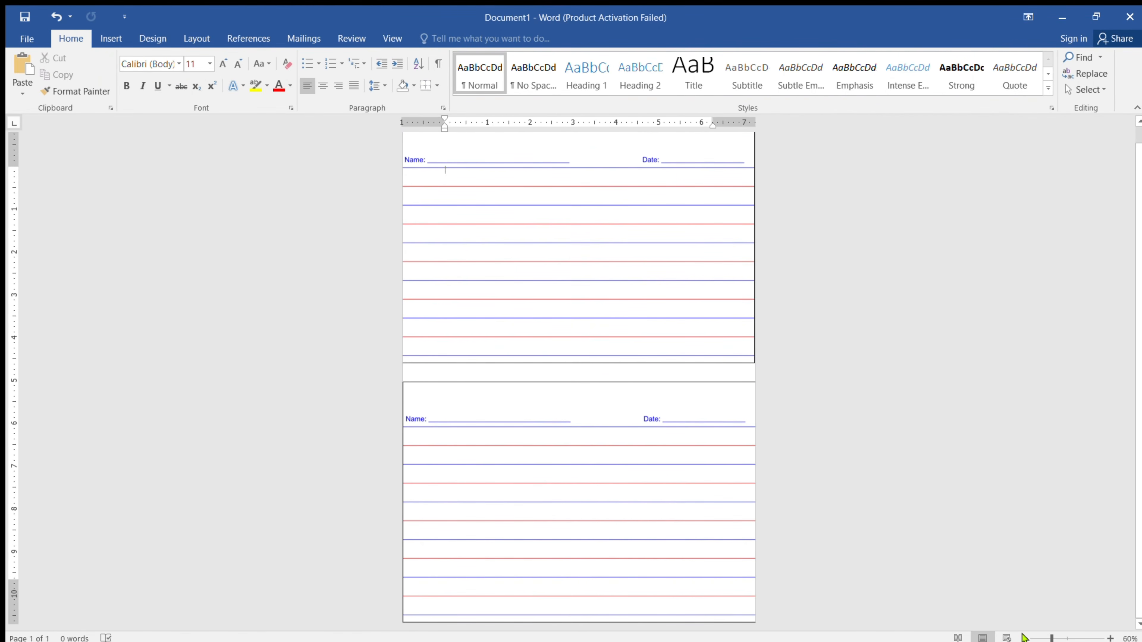
key("ctrl+p")
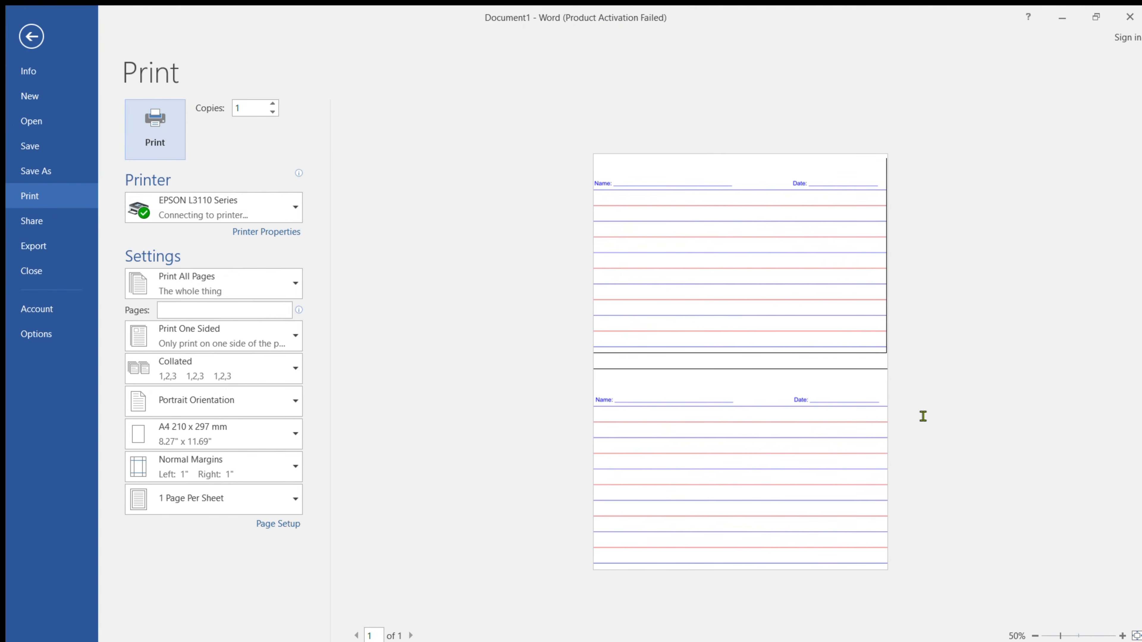